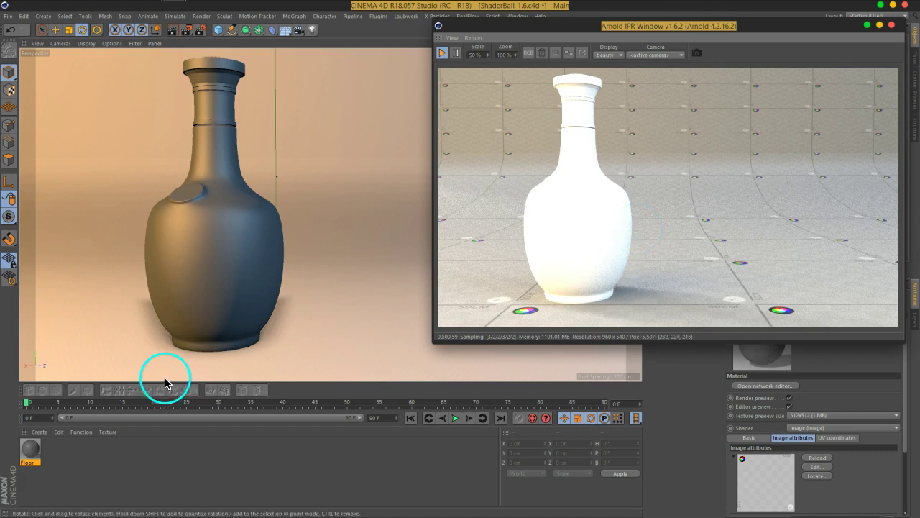
# Step: Create an Arnold Shader Network material and name it "glass"
pyautogui.click(37, 433)
pyautogui.moveTo(86, 353)
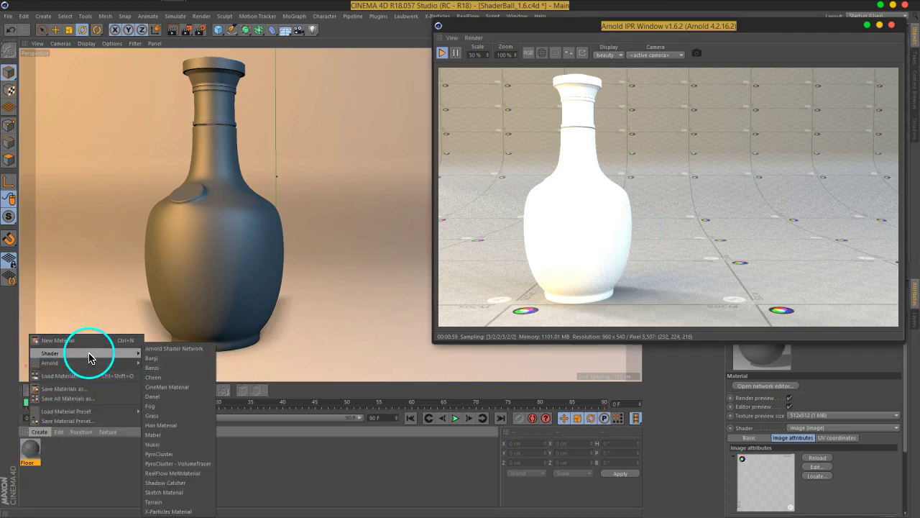
pyautogui.click(182, 350)
pyautogui.doubleClick(27, 462)
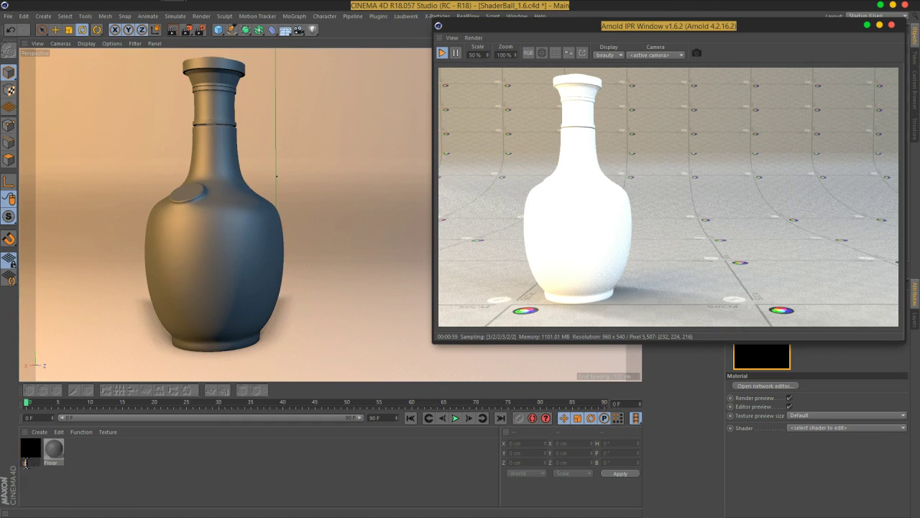
pyautogui.press('Return')
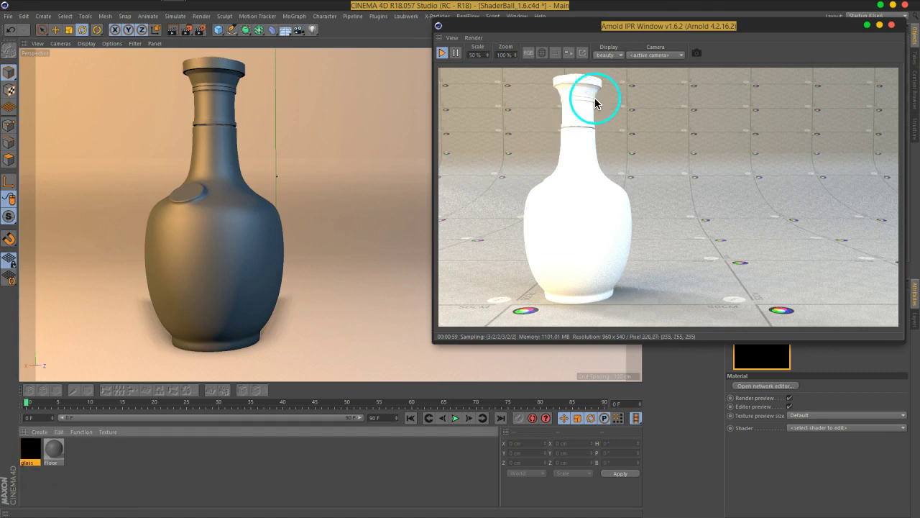
# Step: Assign the glass material to the Bottle object in the scene hierarchy
pyautogui.moveTo(594, 31); pyautogui.dragTo(555, 308)
pyautogui.moveTo(33, 449); pyautogui.dragTo(751, 81)
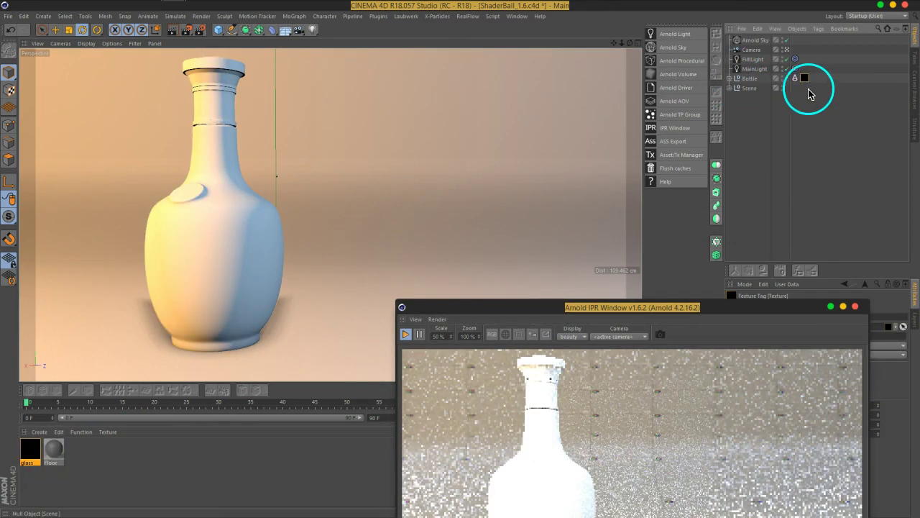
# Step: Review the Arnold Sky's background settings, including its HDR image and intensity, alongside the render preview
pyautogui.moveTo(721, 309); pyautogui.dragTo(552, 112)
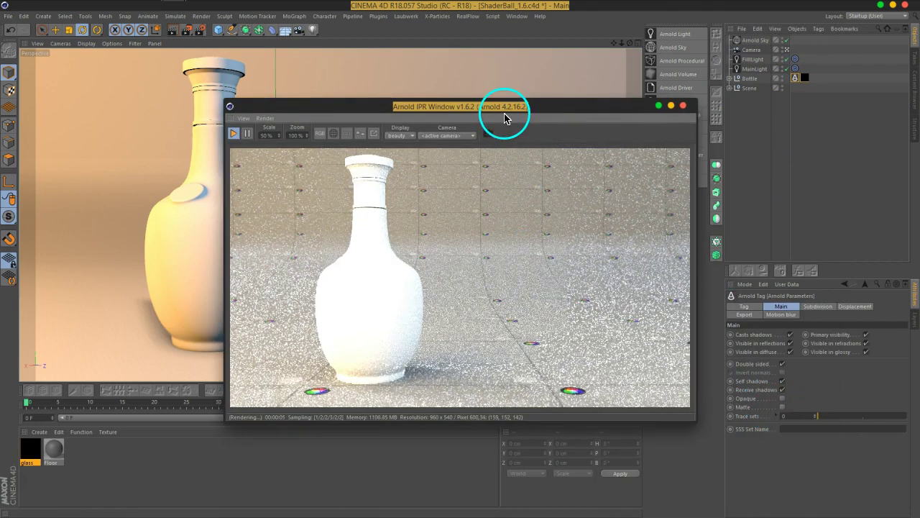
pyautogui.click(762, 39)
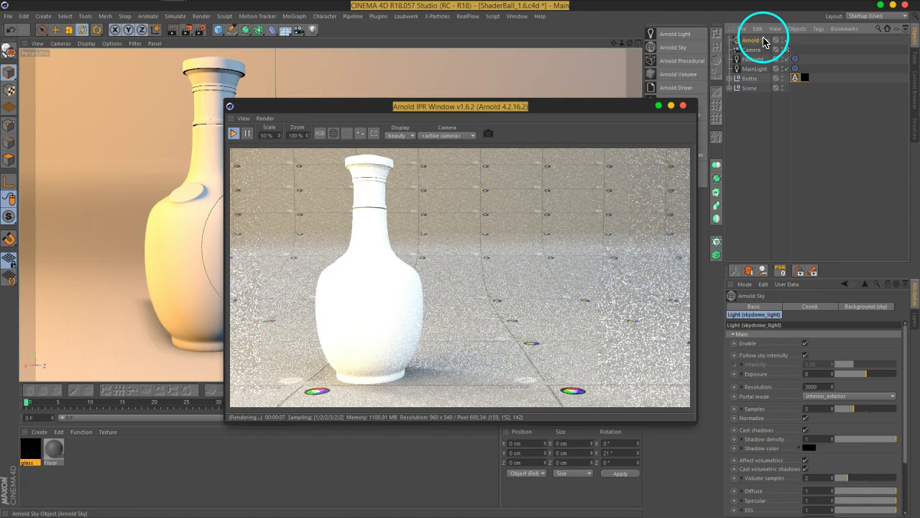
pyautogui.click(876, 308)
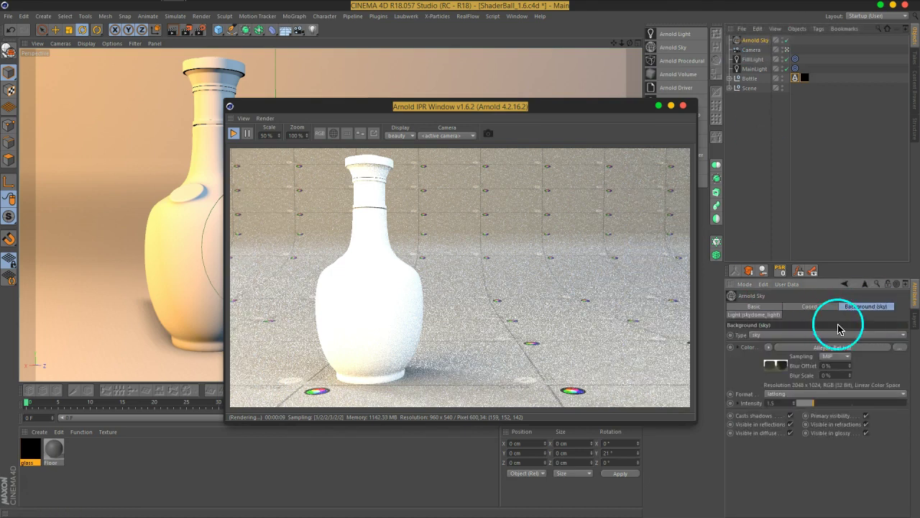
pyautogui.moveTo(505, 112); pyautogui.dragTo(722, 30)
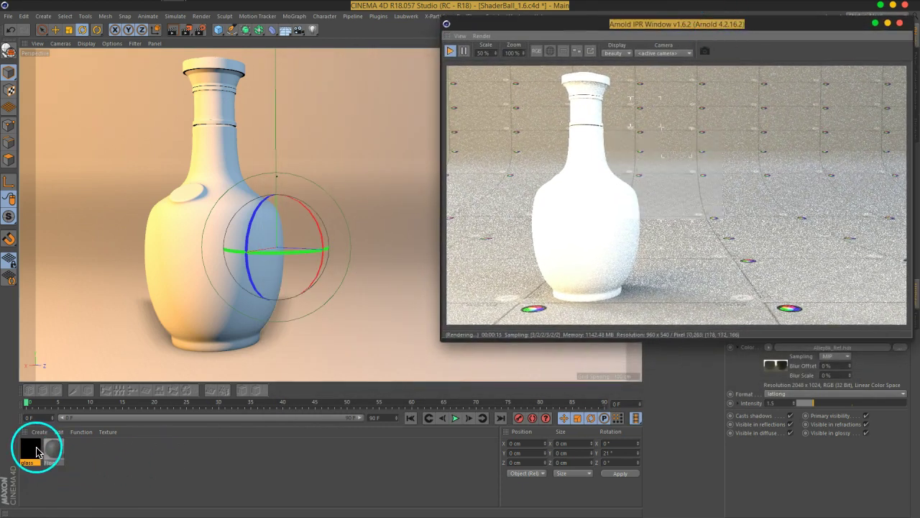
# Step: Open the glass material's shader network editor and arrange it beside the Arnold IPR window so the bottle stays visible
pyautogui.doubleClick(38, 452)
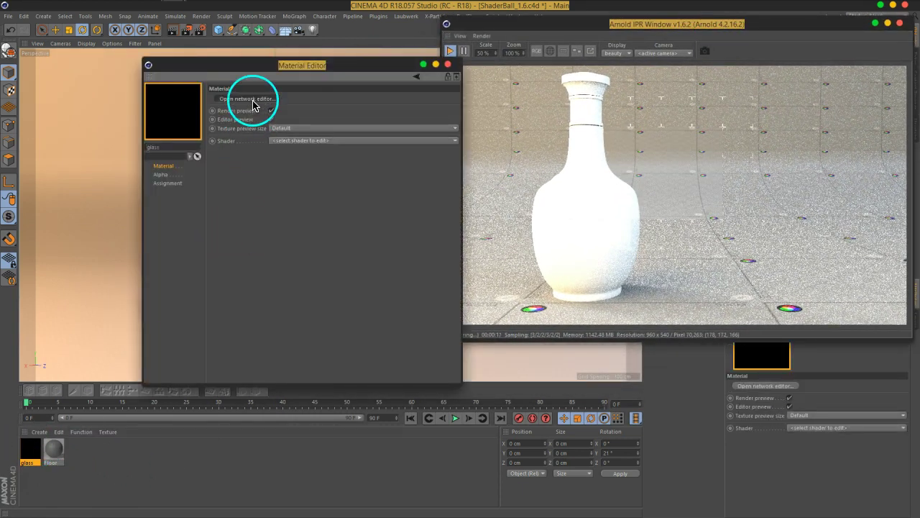
pyautogui.click(252, 101)
pyautogui.moveTo(406, 45); pyautogui.dragTo(478, 57)
pyautogui.click(485, 50)
pyautogui.moveTo(369, 61); pyautogui.dragTo(202, 46)
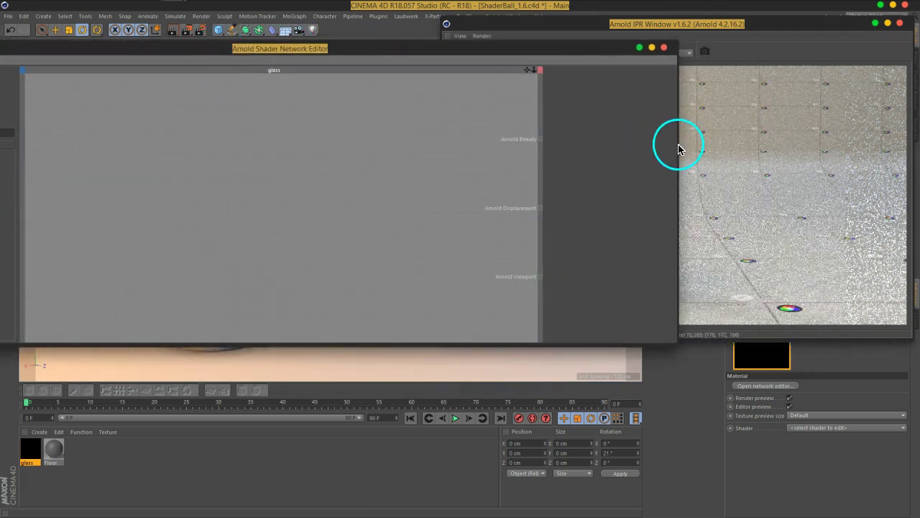
pyautogui.moveTo(677, 146); pyautogui.dragTo(526, 142)
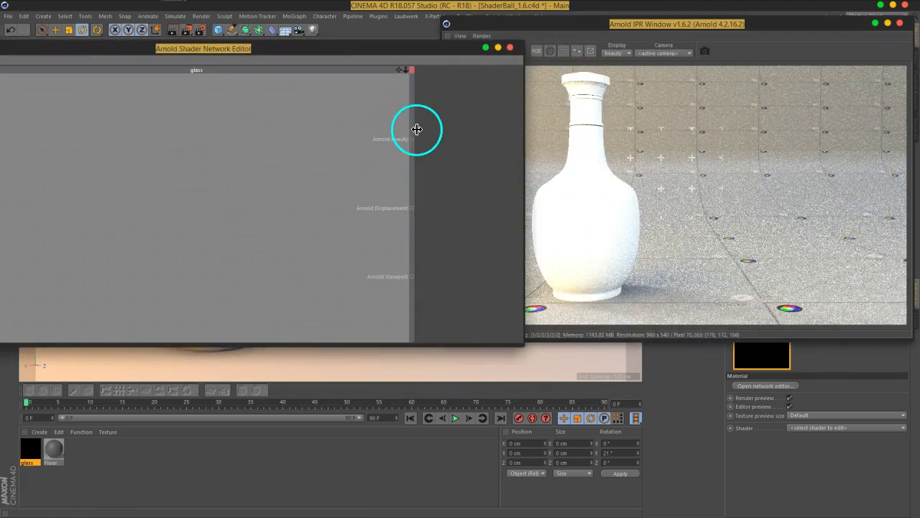
pyautogui.moveTo(292, 64); pyautogui.dragTo(253, 53)
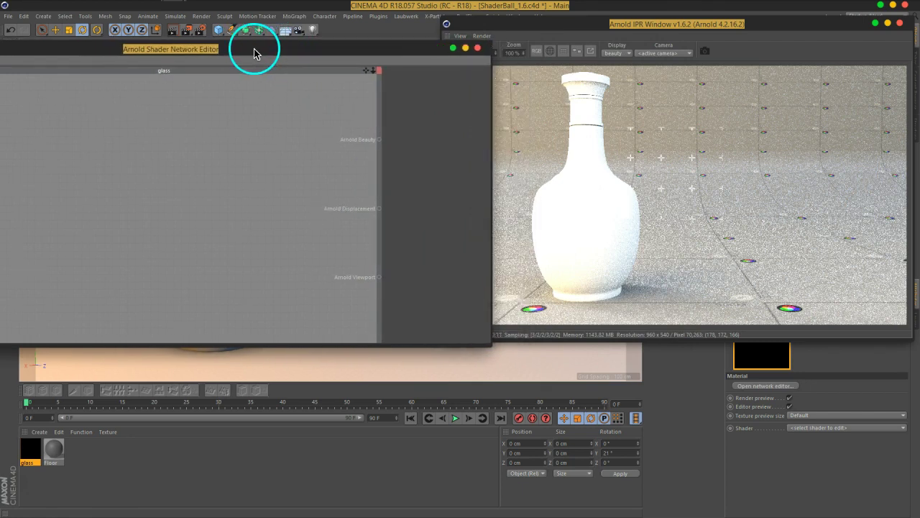
pyautogui.moveTo(653, 32); pyautogui.dragTo(772, 41)
pyautogui.moveTo(385, 59); pyautogui.dragTo(471, 62)
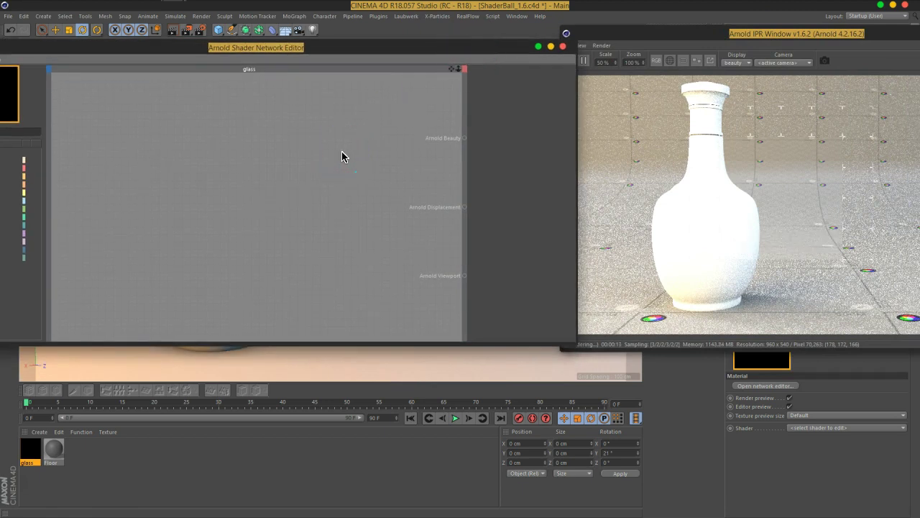
# Step: Add a standard shader to the glass network and connect its output to Arnold Beauty
pyautogui.press('Tab')
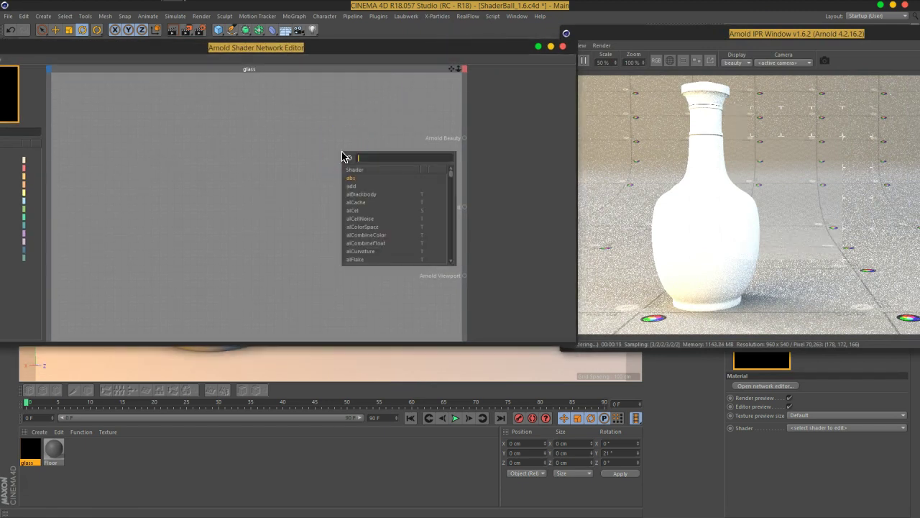
pyautogui.write('st')
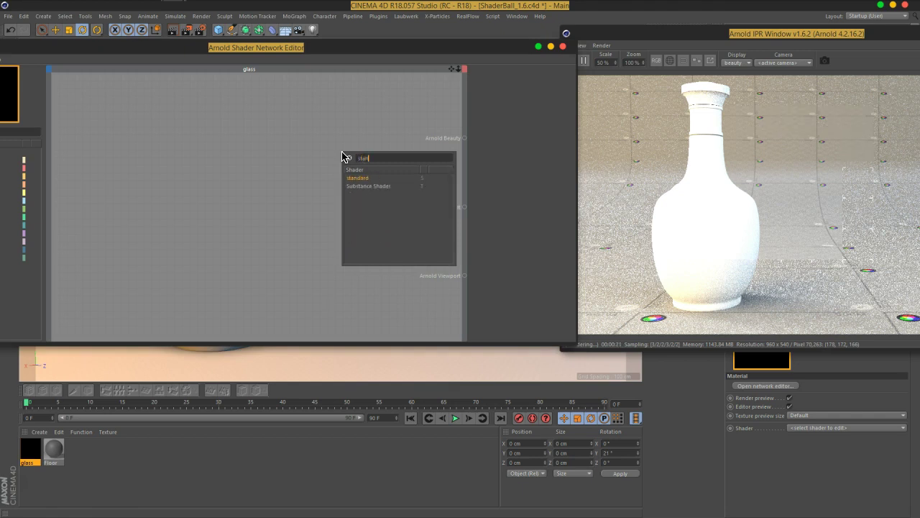
pyautogui.write('an')
pyautogui.press('Return')
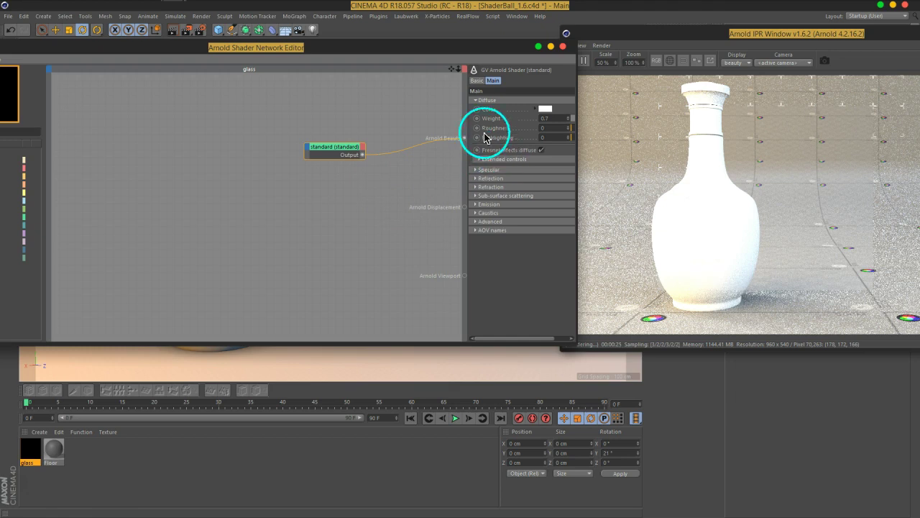
# Step: Set the standard shader's diffuse color value to 80% and its diffuse weight to 0
pyautogui.moveTo(479, 44); pyautogui.dragTo(457, 42)
pyautogui.moveTo(448, 210); pyautogui.dragTo(395, 205)
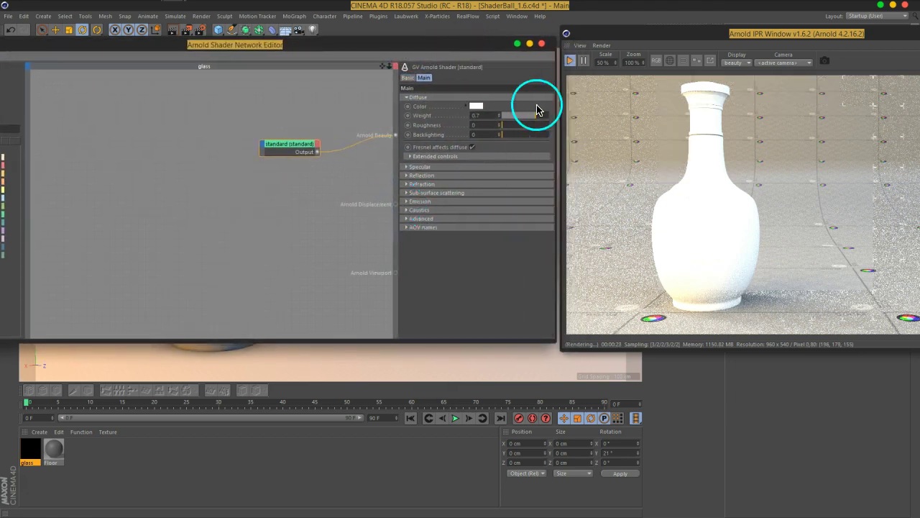
pyautogui.click(479, 108)
pyautogui.moveTo(537, 126); pyautogui.dragTo(529, 126)
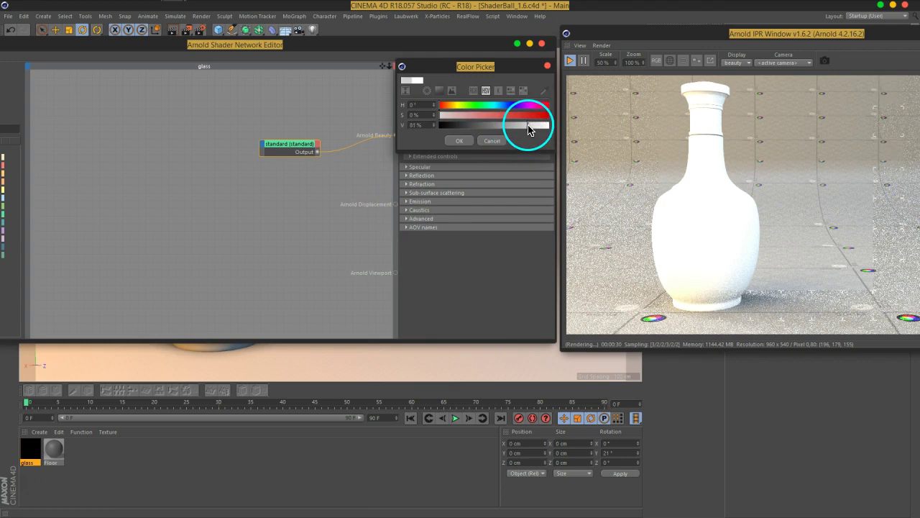
pyautogui.click(459, 141)
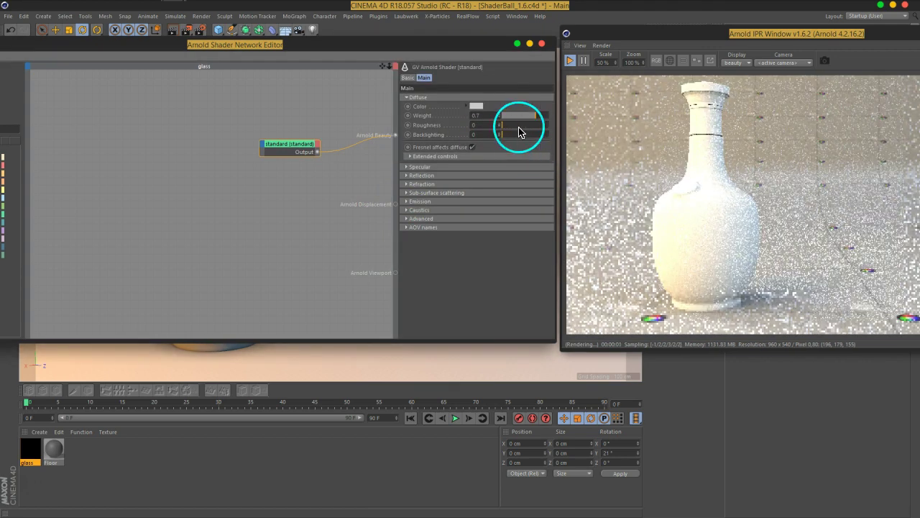
pyautogui.moveTo(534, 115); pyautogui.dragTo(438, 176)
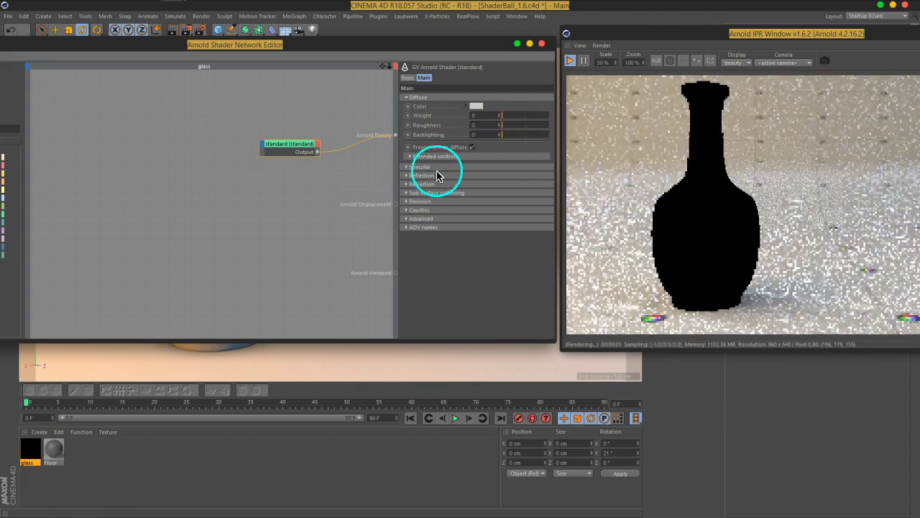
# Step: Set the standard shader's refraction weight to 0.9 and its refraction IOR to 1.66
pyautogui.click(437, 99)
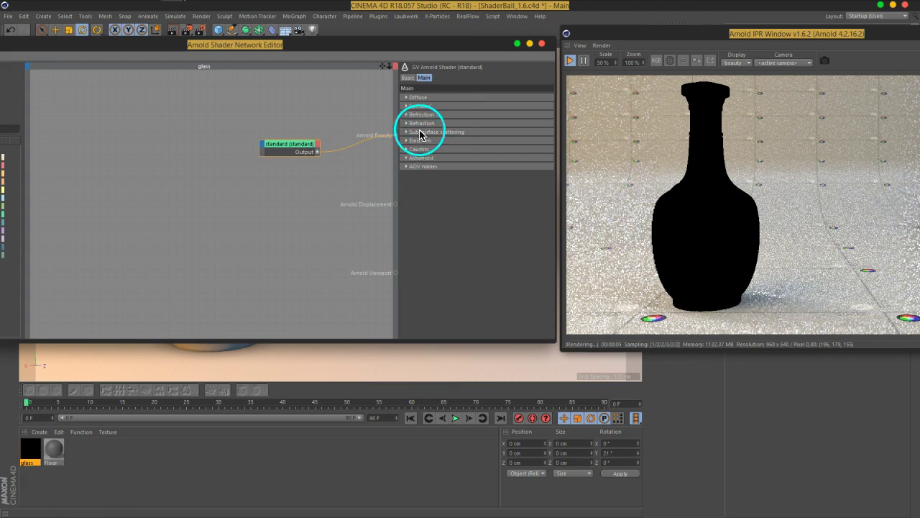
pyautogui.click(421, 123)
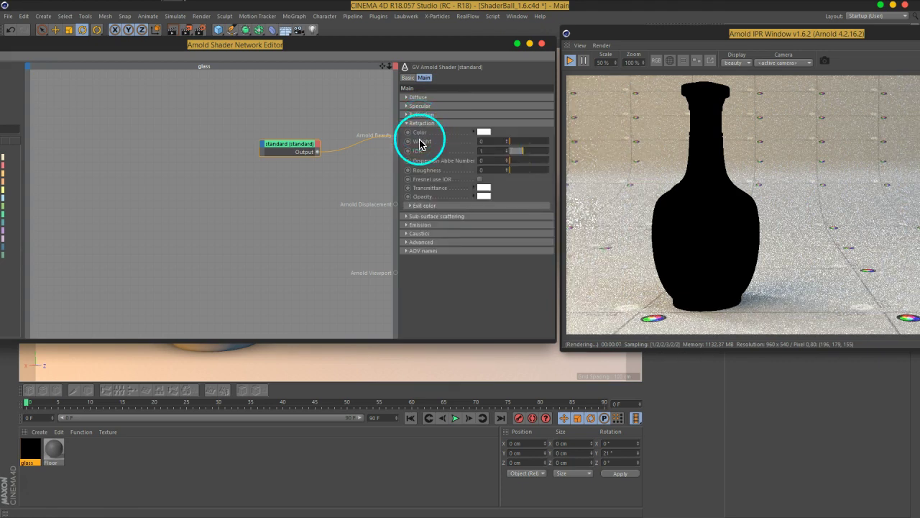
pyautogui.moveTo(512, 142); pyautogui.dragTo(547, 147)
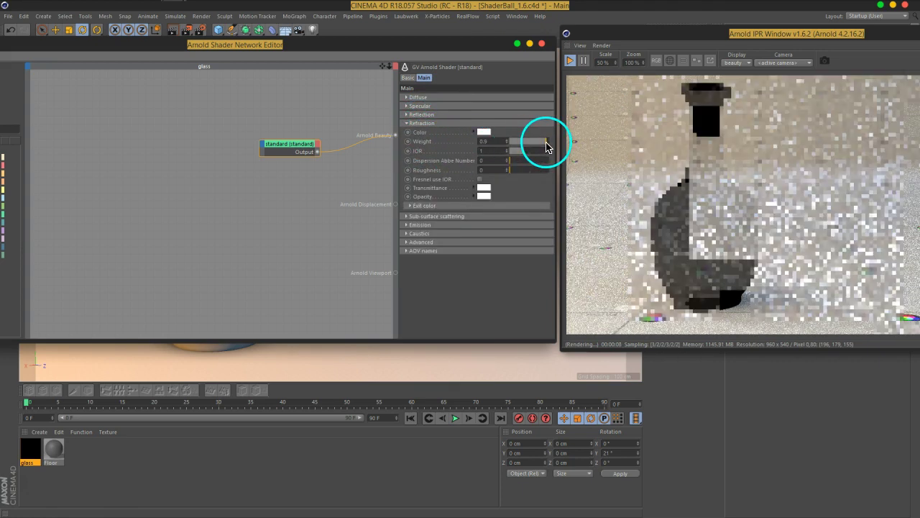
pyautogui.click(497, 150)
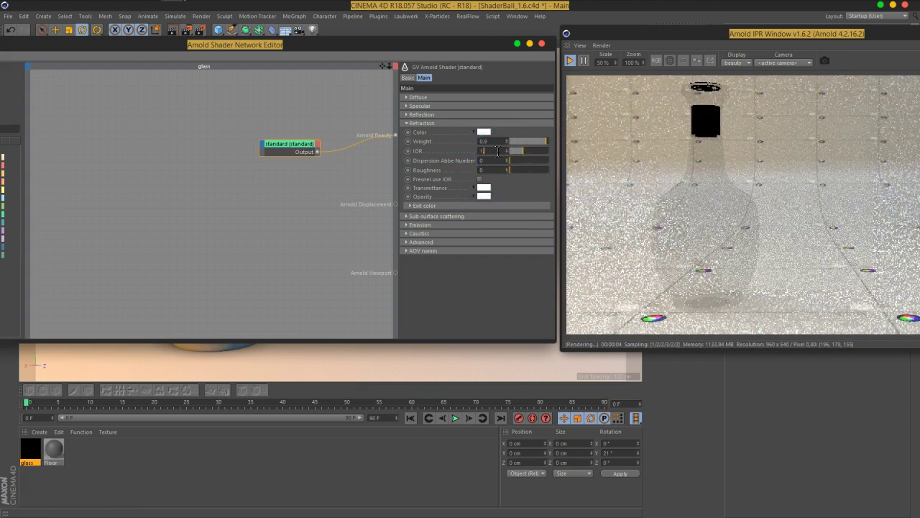
pyautogui.press('Return')
pyautogui.click(538, 211)
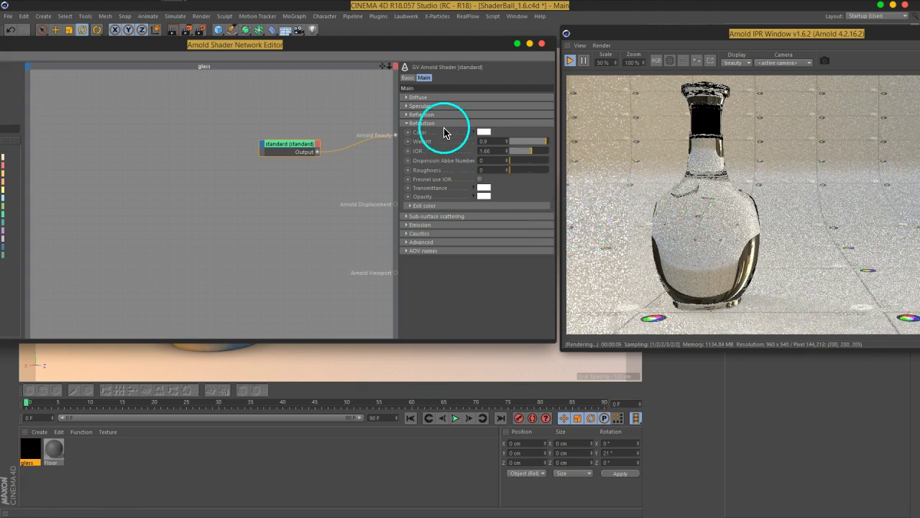
# Step: Set the standard shader's specular roughness to 0.04 and specular weight to 0.45, keeping the full bottle render in view
pyautogui.click(421, 106)
pyautogui.moveTo(522, 141); pyautogui.dragTo(509, 138)
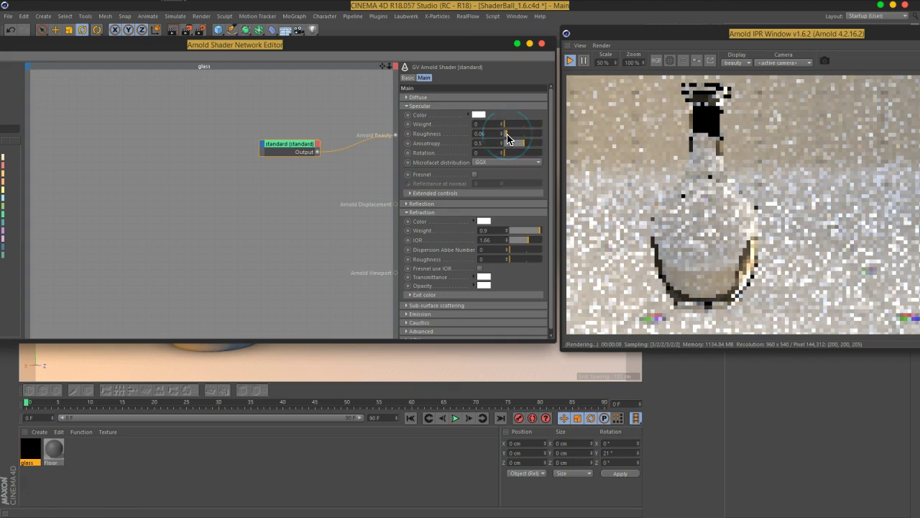
pyautogui.moveTo(508, 124); pyautogui.dragTo(523, 128)
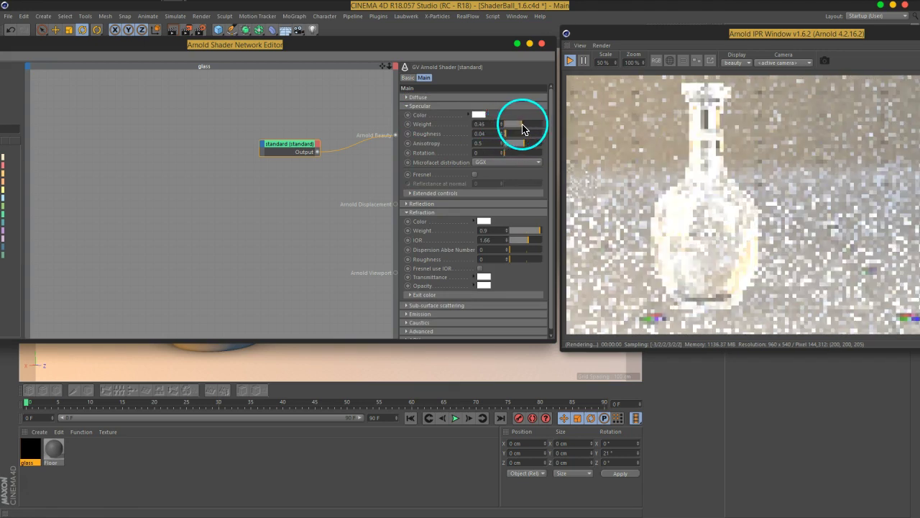
pyautogui.moveTo(468, 44); pyautogui.dragTo(400, 37)
pyautogui.moveTo(701, 43); pyautogui.dragTo(643, 40)
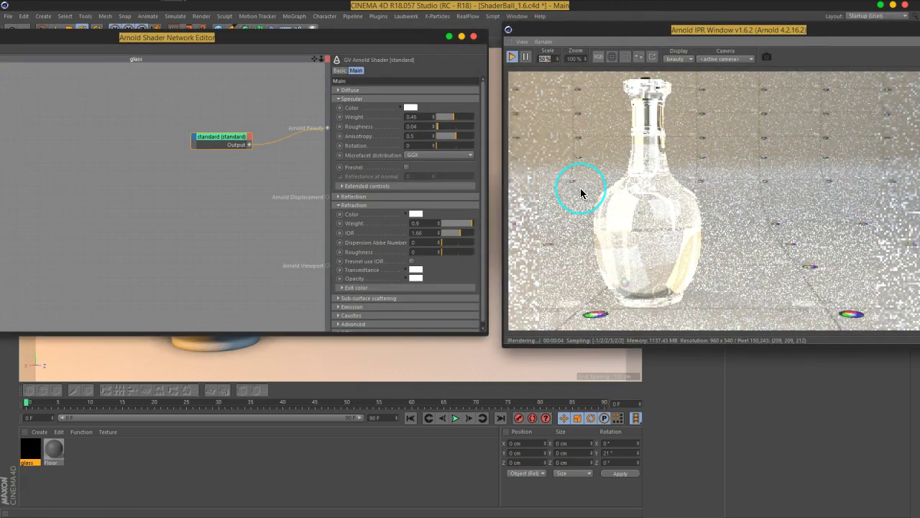
pyautogui.click(729, 105)
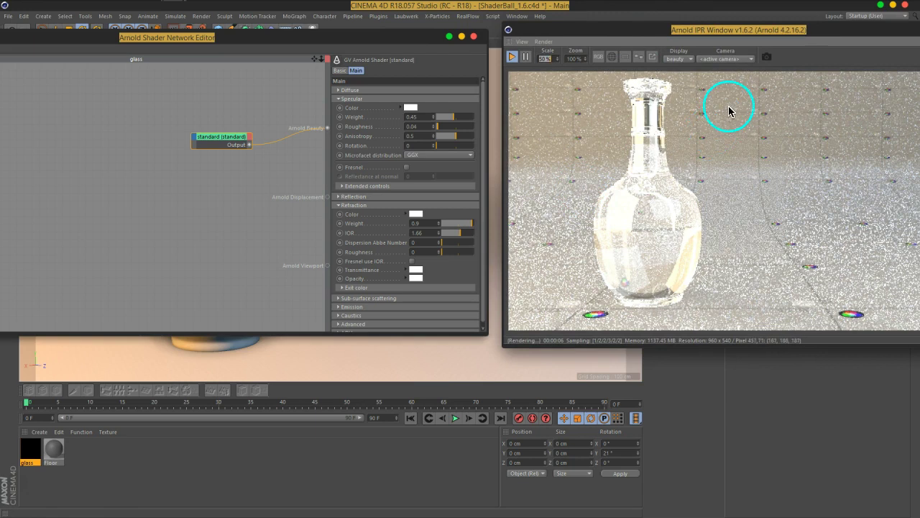
# Step: Set the Arnold Sky's background intensity to 0.7 and return to the glass shader network with the render preview beside it
pyautogui.moveTo(733, 36); pyautogui.dragTo(406, 38)
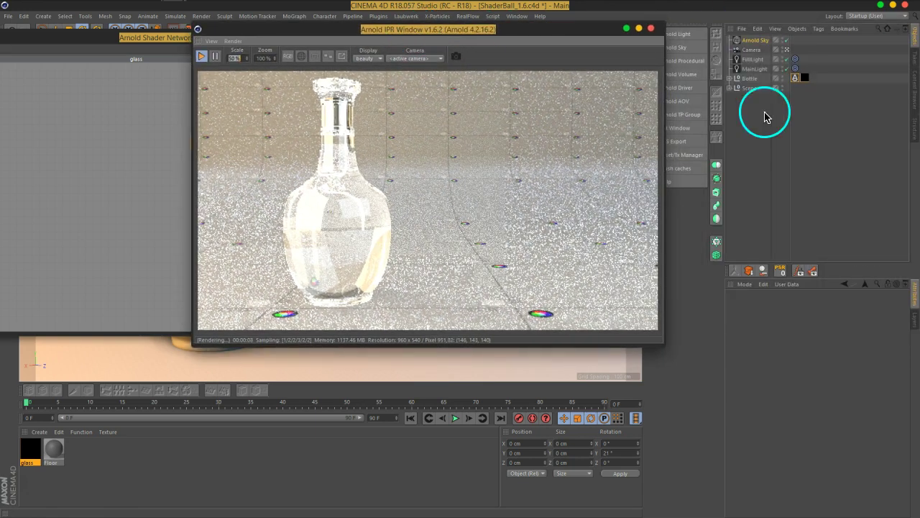
pyautogui.click(753, 41)
pyautogui.click(782, 402)
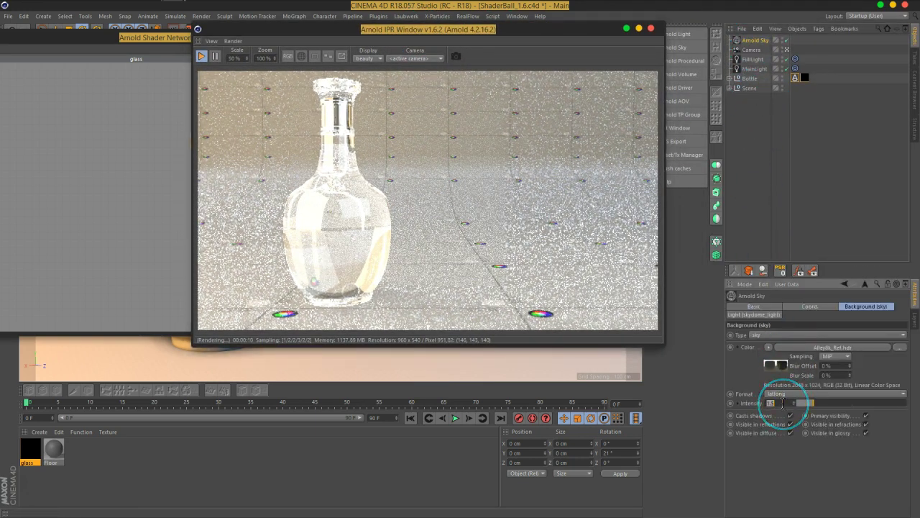
pyautogui.write('.7')
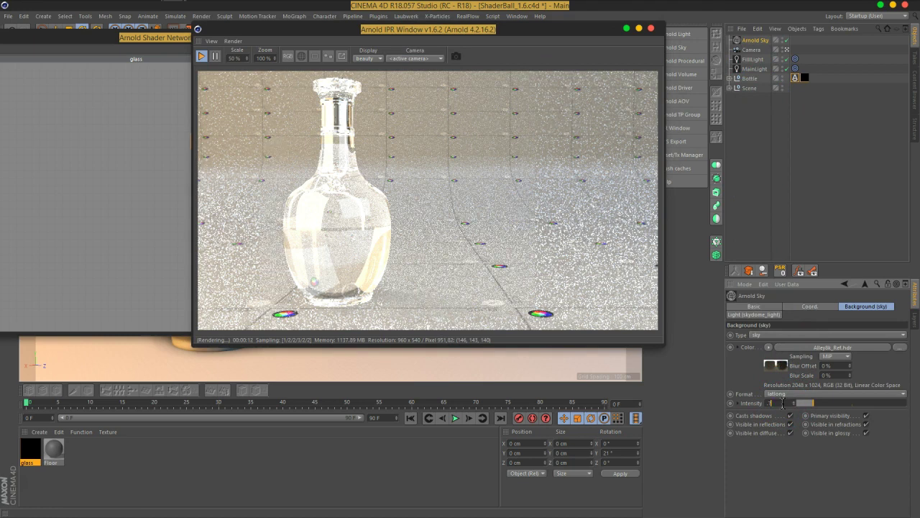
pyautogui.write('0.7')
pyautogui.press('Return')
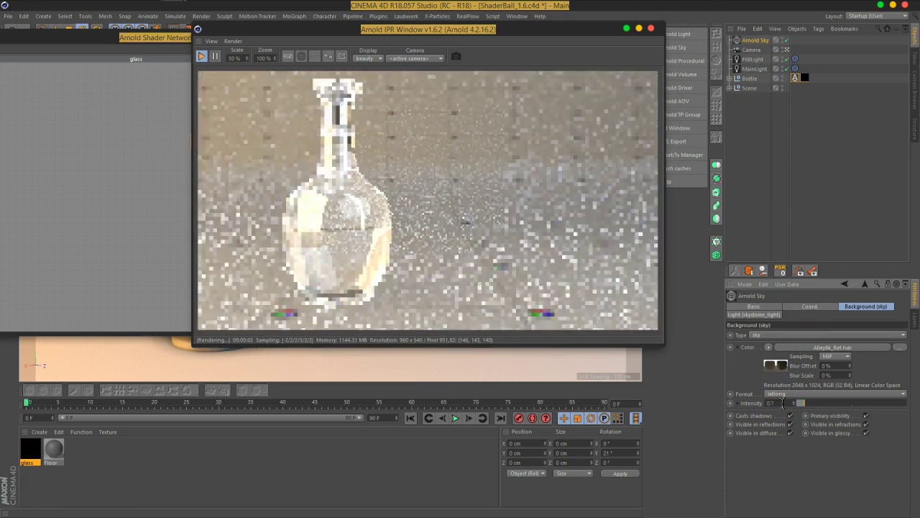
pyautogui.click(794, 432)
pyautogui.click(452, 168)
pyautogui.click(438, 139)
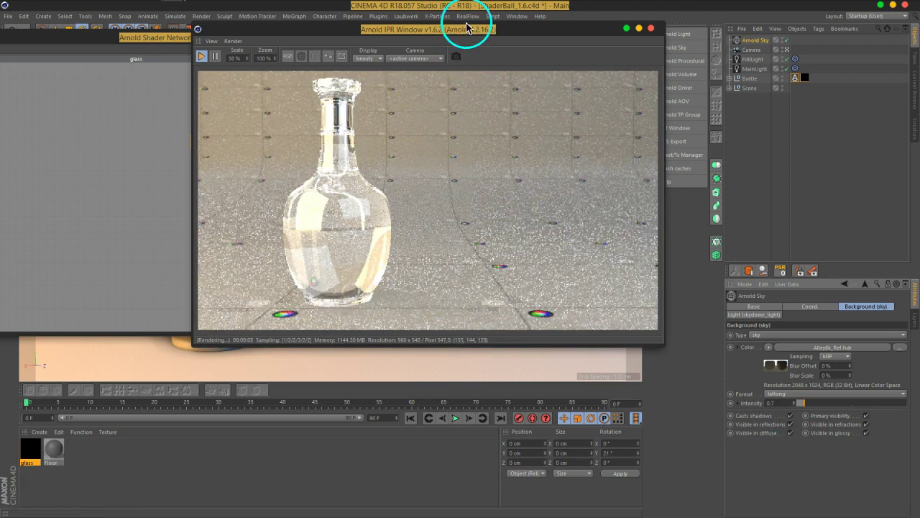
pyautogui.moveTo(456, 37); pyautogui.dragTo(721, 40)
pyautogui.click(332, 42)
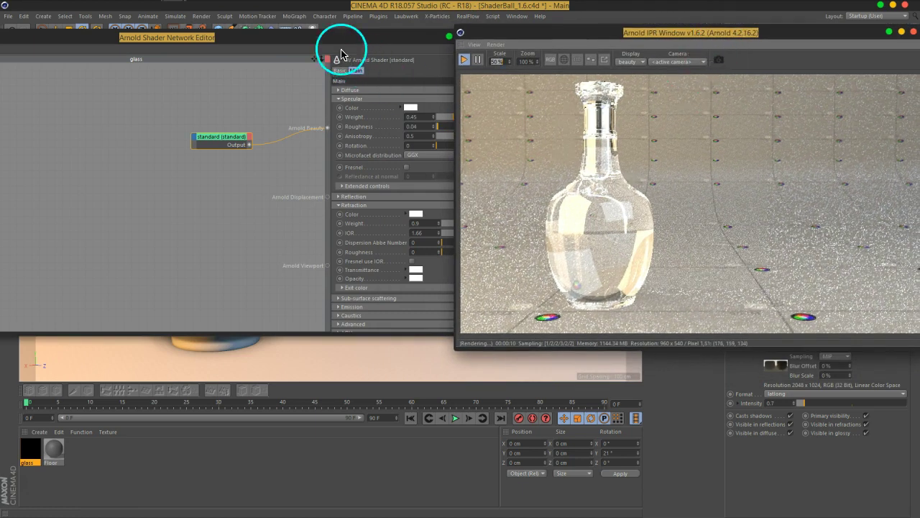
# Step: Reposition the network editor beside the render preview and try different refraction weights on the standard shader, ending at 0.79
pyautogui.moveTo(329, 45); pyautogui.dragTo(323, 45)
pyautogui.click(389, 145)
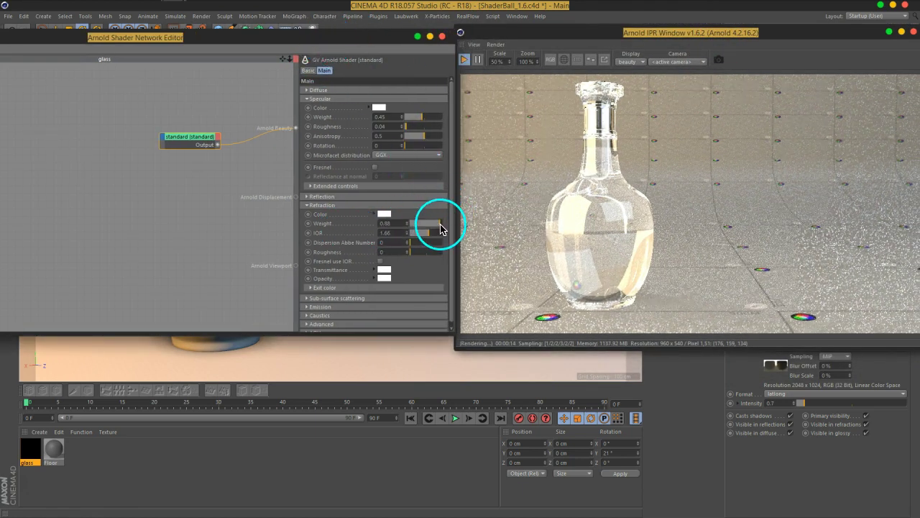
pyautogui.moveTo(441, 228); pyautogui.dragTo(436, 227)
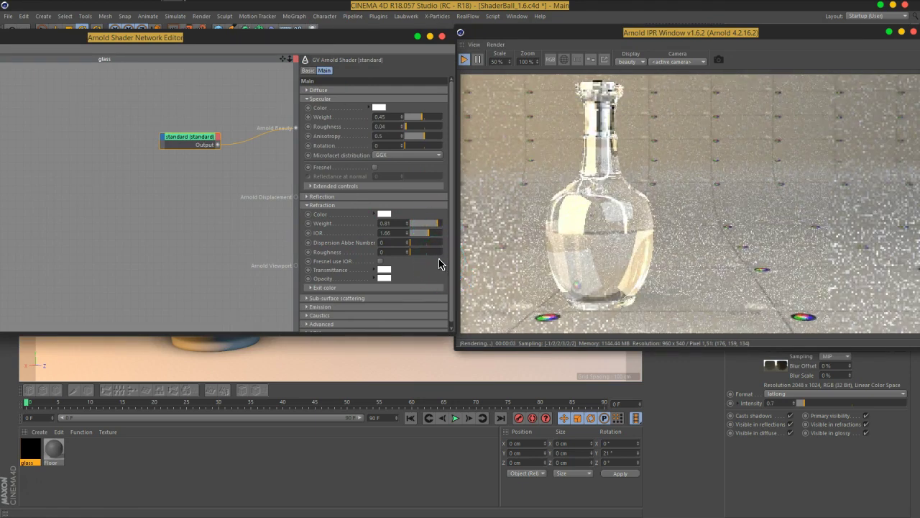
pyautogui.moveTo(439, 224); pyautogui.dragTo(452, 287)
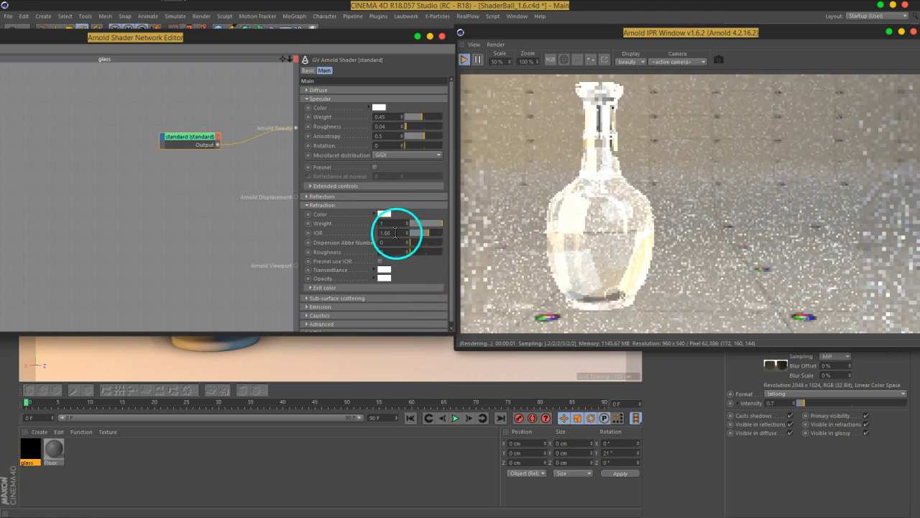
pyautogui.moveTo(440, 224); pyautogui.dragTo(438, 226)
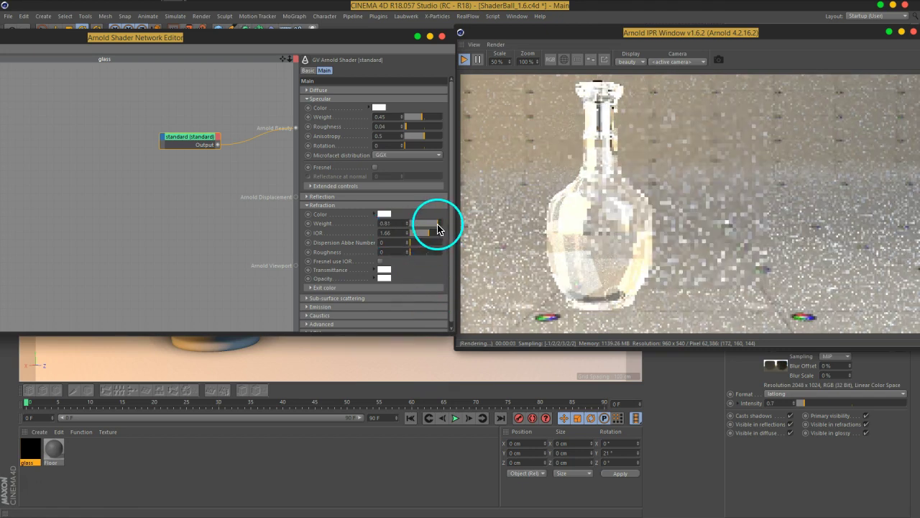
# Step: Enable specular Fresnel and Fresnel use IOR, then set the specular weight to 0.92 and the refraction weight to 0.91
pyautogui.click(365, 166)
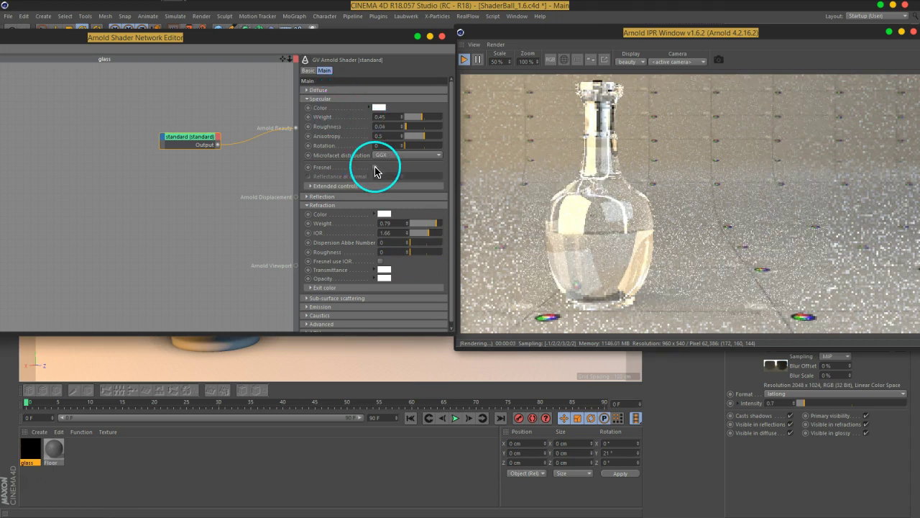
pyautogui.click(380, 261)
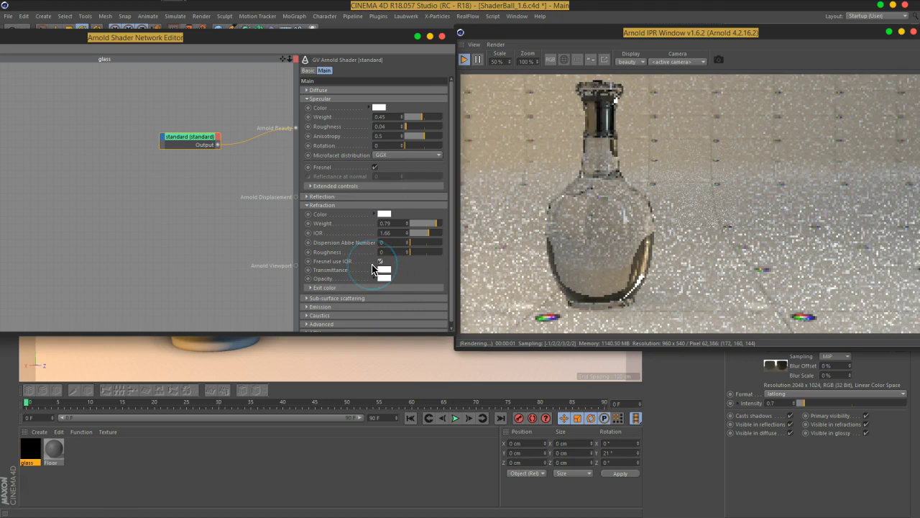
pyautogui.click(386, 242)
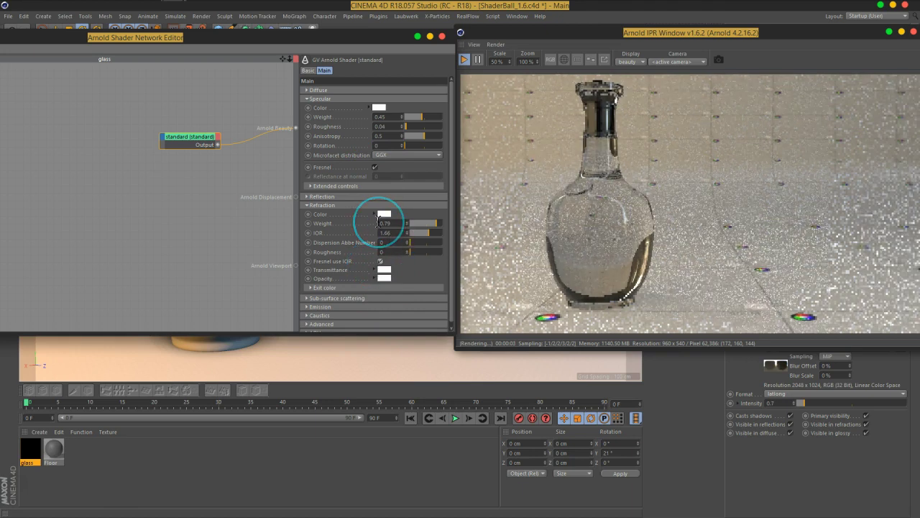
pyautogui.click(389, 145)
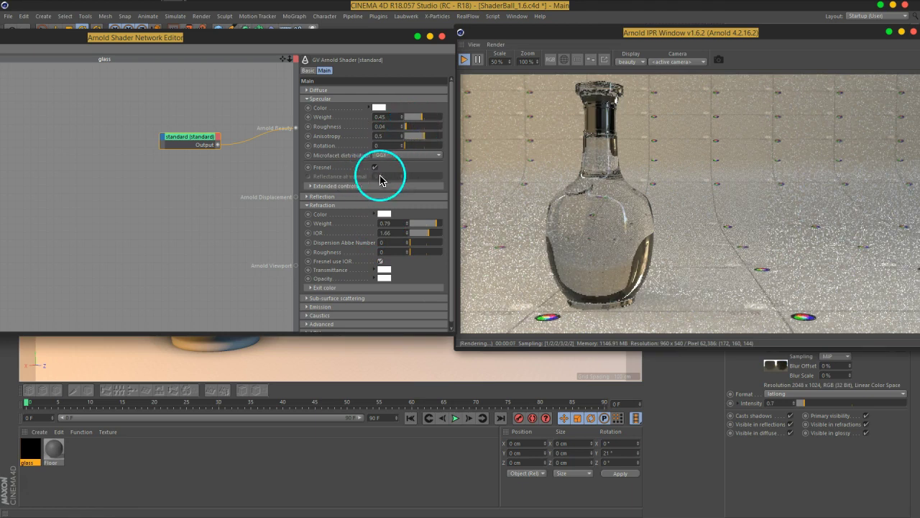
pyautogui.moveTo(424, 122); pyautogui.dragTo(442, 122)
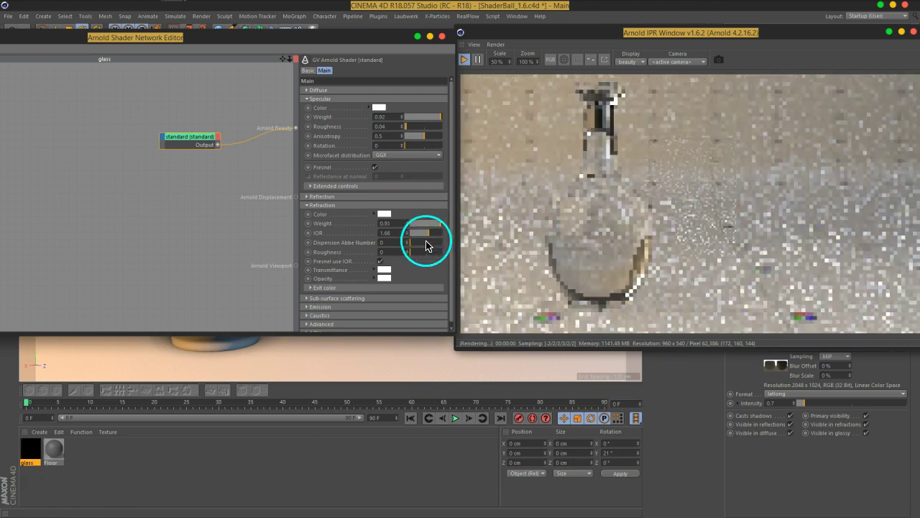
# Step: Set the standard shader's refraction color to hue 33°, saturation 24% and value 100%
pyautogui.click(383, 214)
pyautogui.moveTo(367, 221); pyautogui.dragTo(358, 219)
pyautogui.click(367, 229)
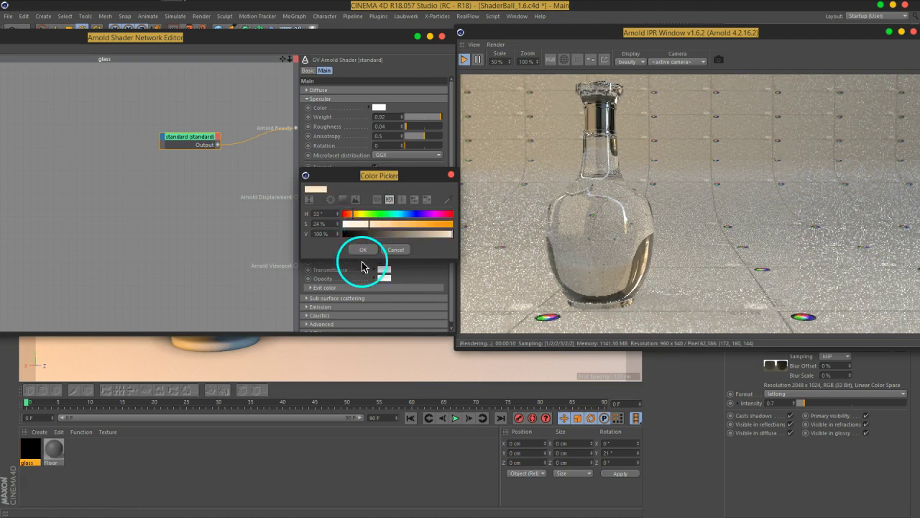
pyautogui.click(360, 250)
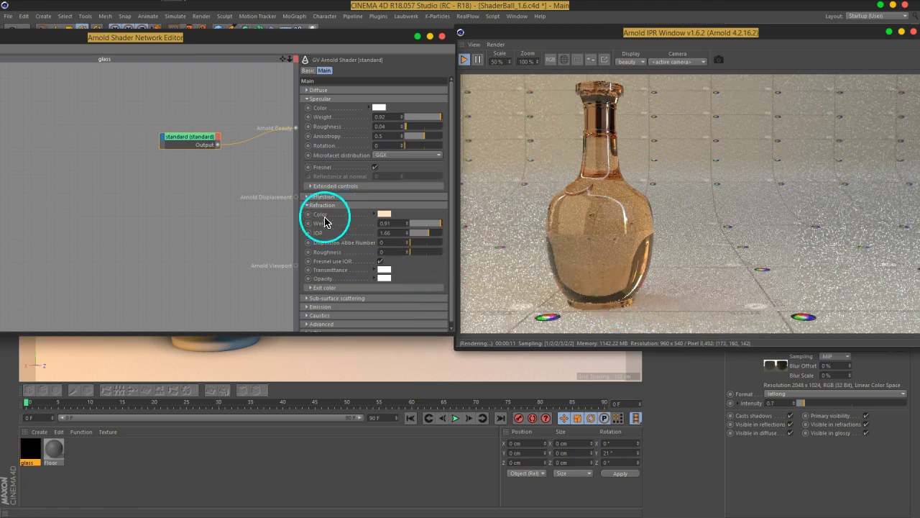
# Step: Set the refraction transmittance color to hue 30°, saturation 38% and value 100%, and check the bottle's render
pyautogui.click(384, 269)
pyautogui.moveTo(351, 276); pyautogui.dragTo(387, 279)
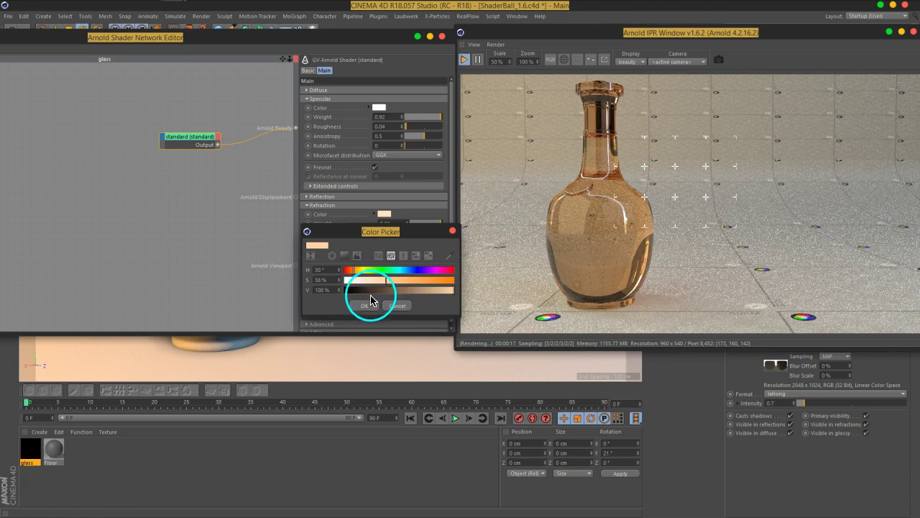
pyautogui.click(365, 307)
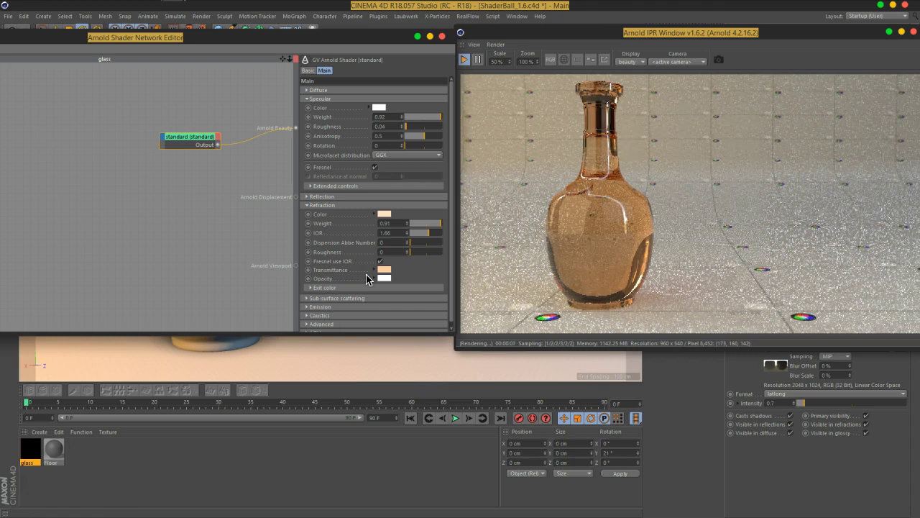
pyautogui.click(625, 350)
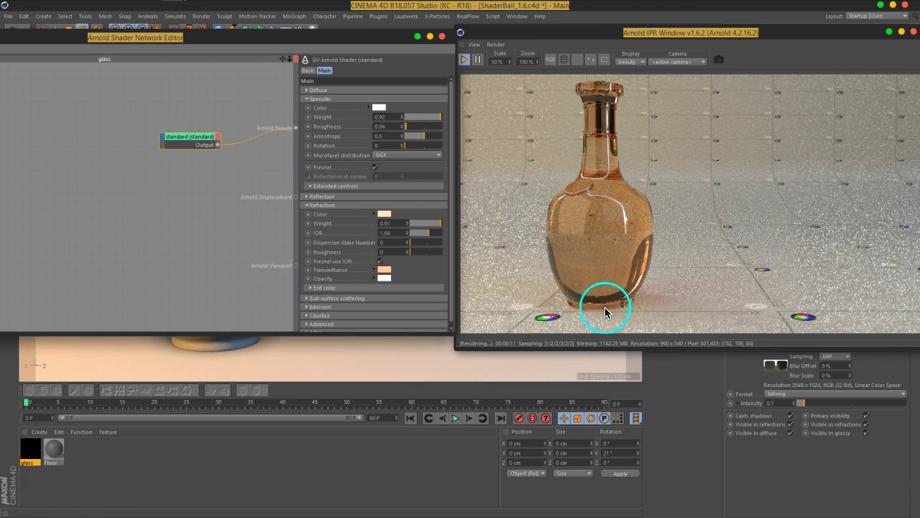
# Step: Set the refraction color's saturation to 0% and deepen the transmittance color to 63% saturation
pyautogui.click(384, 213)
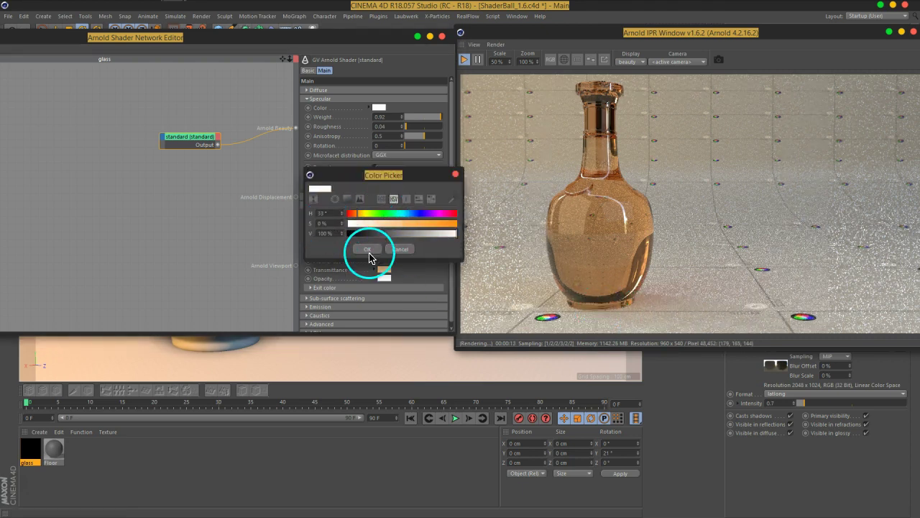
pyautogui.click(363, 250)
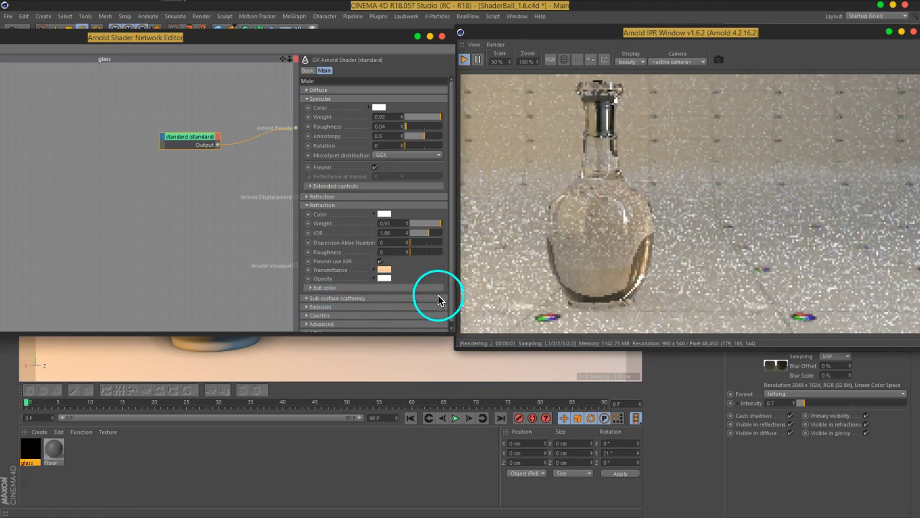
pyautogui.click(385, 269)
pyautogui.click(405, 282)
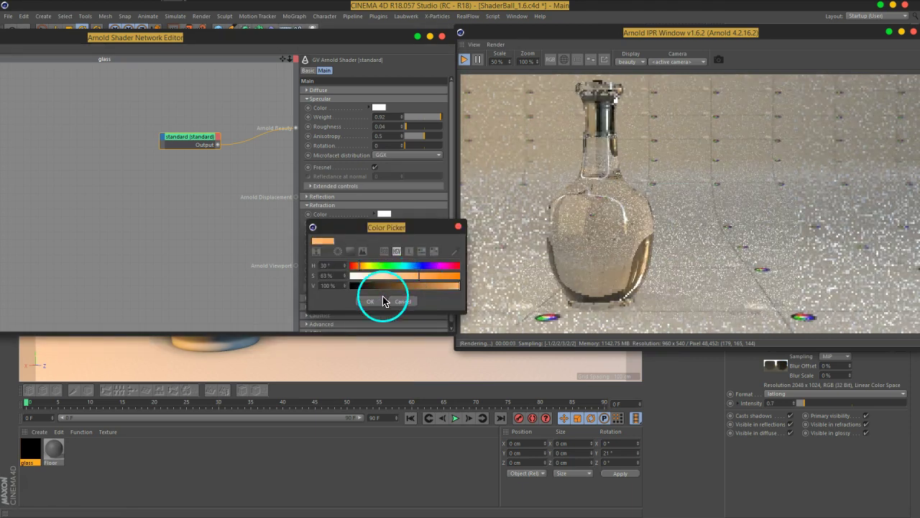
pyautogui.click(371, 301)
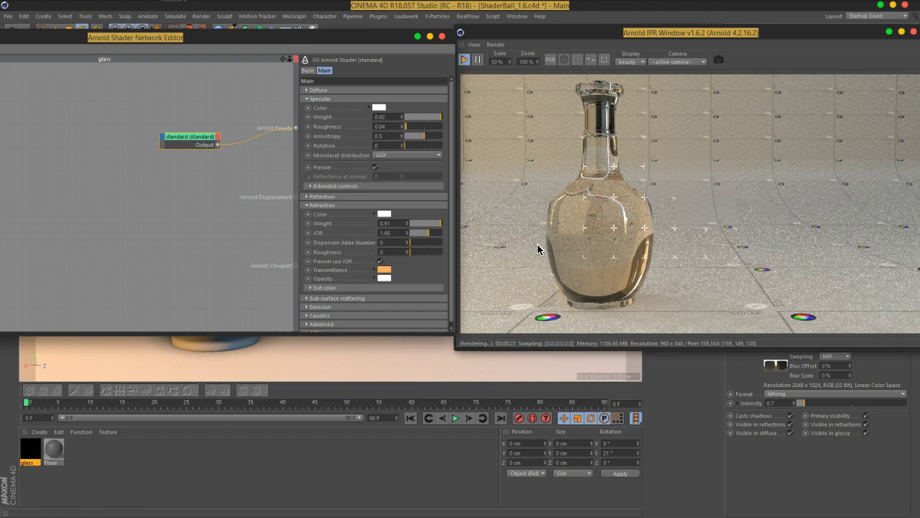
# Step: Search the shader list for "als" and replace the standard shader node with alSurface, keeping its settings and the render preview in view
pyautogui.moveTo(355, 40); pyautogui.dragTo(563, 63)
pyautogui.click(81, 142)
pyautogui.write('al')
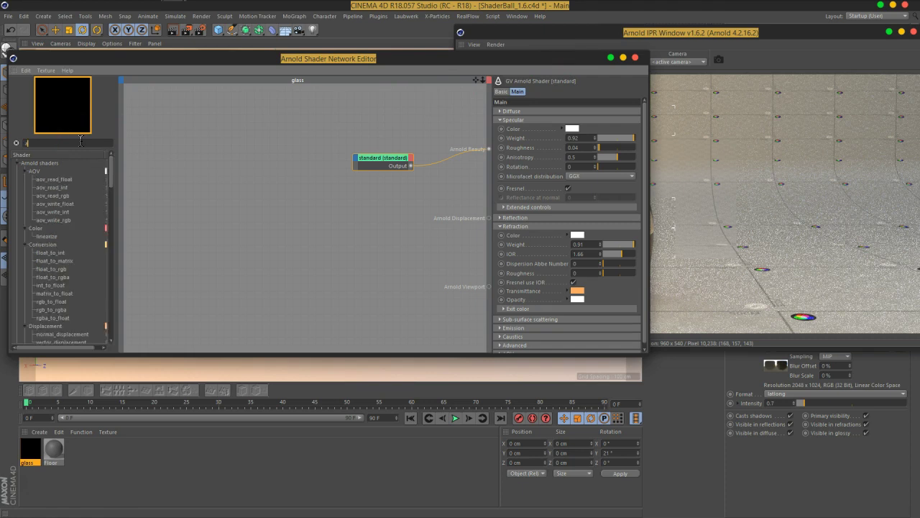
pyautogui.press('BackSpace')
pyautogui.press('BackSpace')
pyautogui.press('BackSpace')
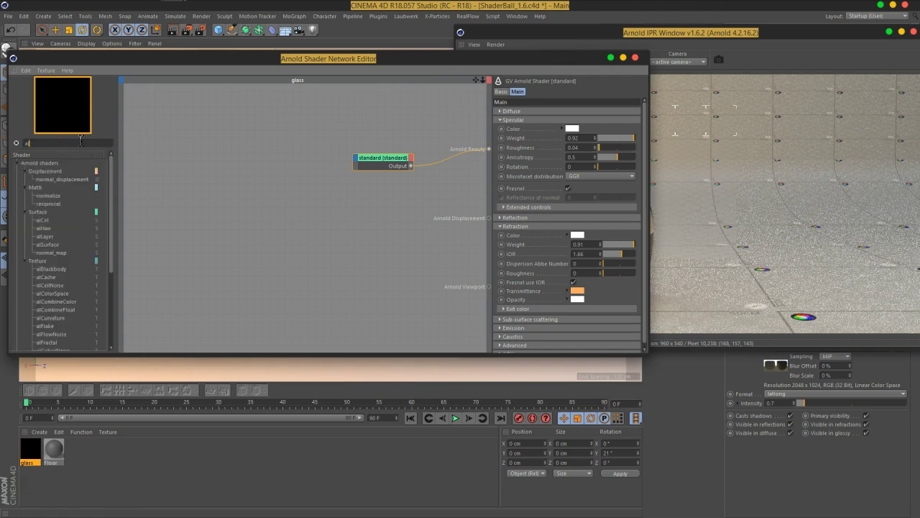
pyautogui.write('ls')
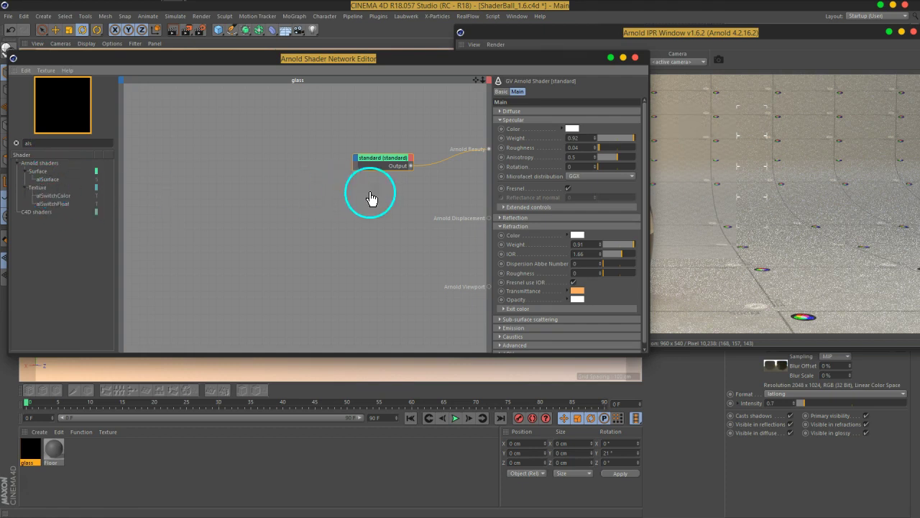
pyautogui.rightClick(385, 166)
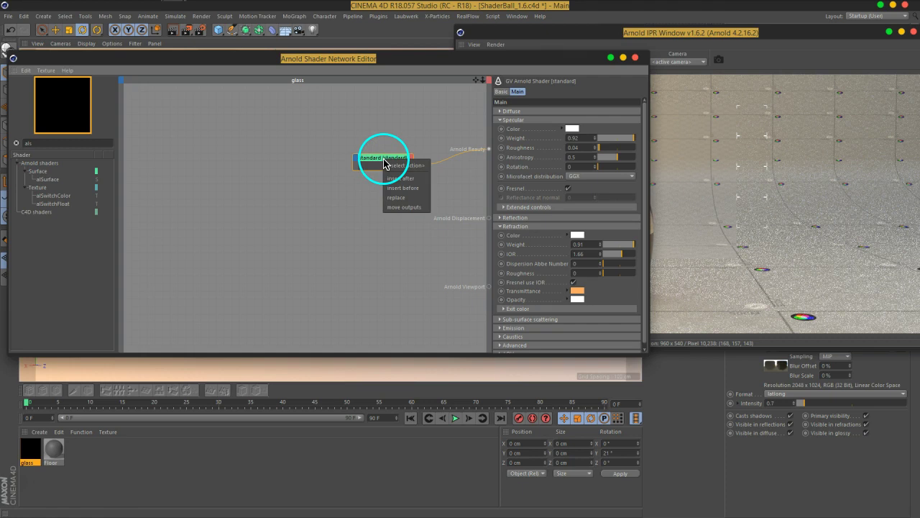
pyautogui.click(408, 198)
pyautogui.moveTo(560, 64); pyautogui.dragTo(379, 69)
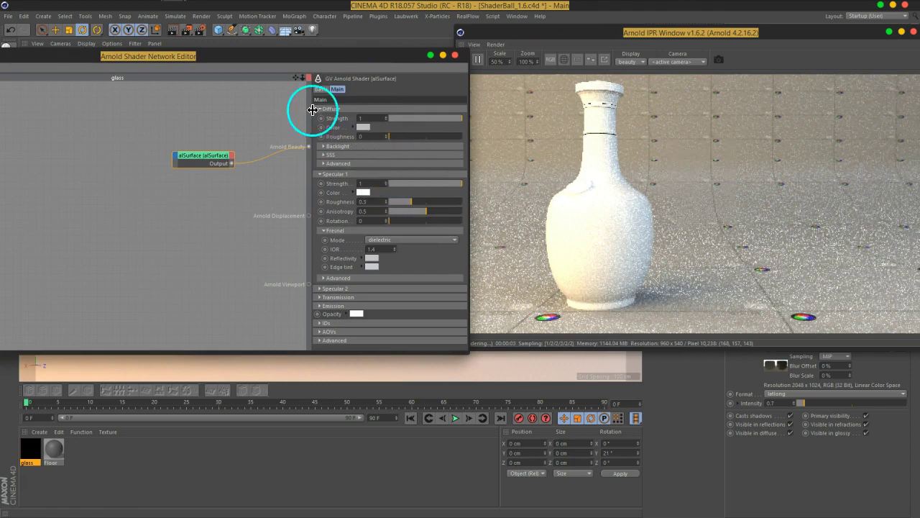
# Step: Set the alSurface shader's diffuse strength to 0 and its Specular 1 roughness to 0.02
pyautogui.moveTo(412, 119); pyautogui.dragTo(360, 128)
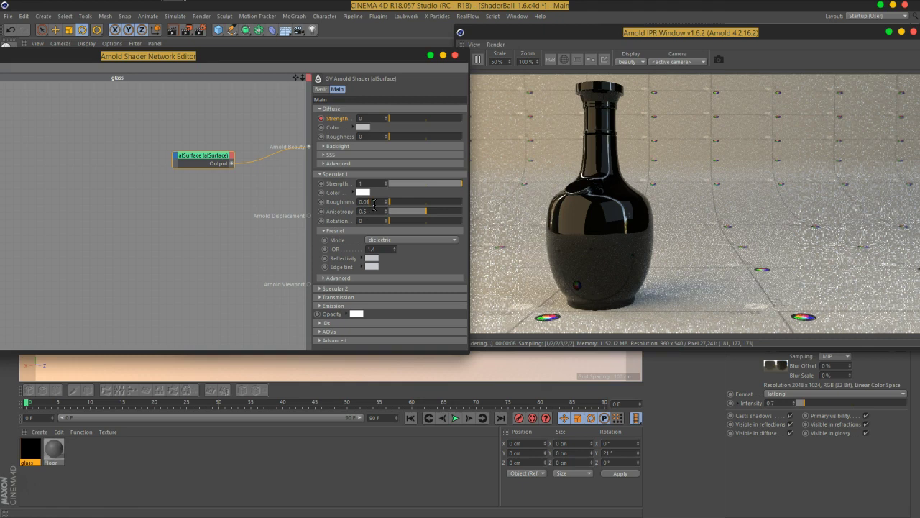
pyautogui.write('2')
pyautogui.press('Return')
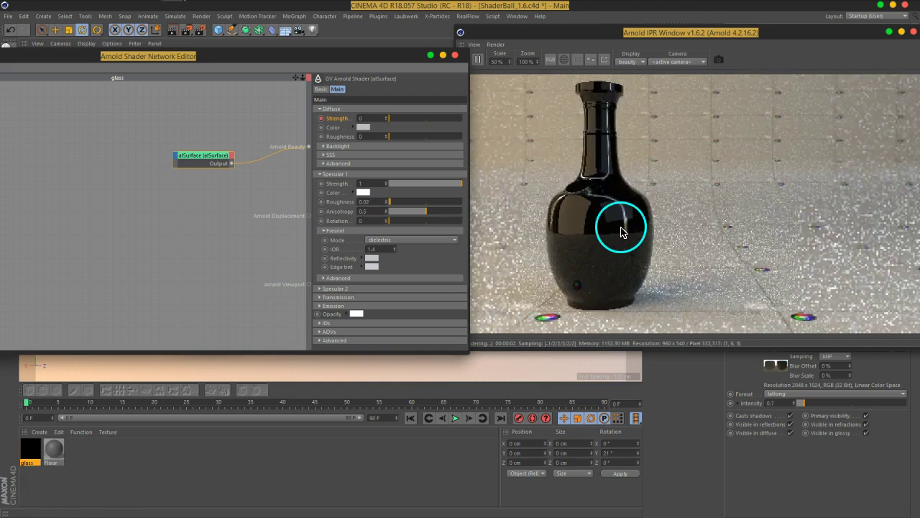
# Step: Set the alSurface shader's Specular 1 roughness to 0
pyautogui.moveTo(379, 202); pyautogui.dragTo(316, 204)
pyautogui.write('0')
pyautogui.press('Return')
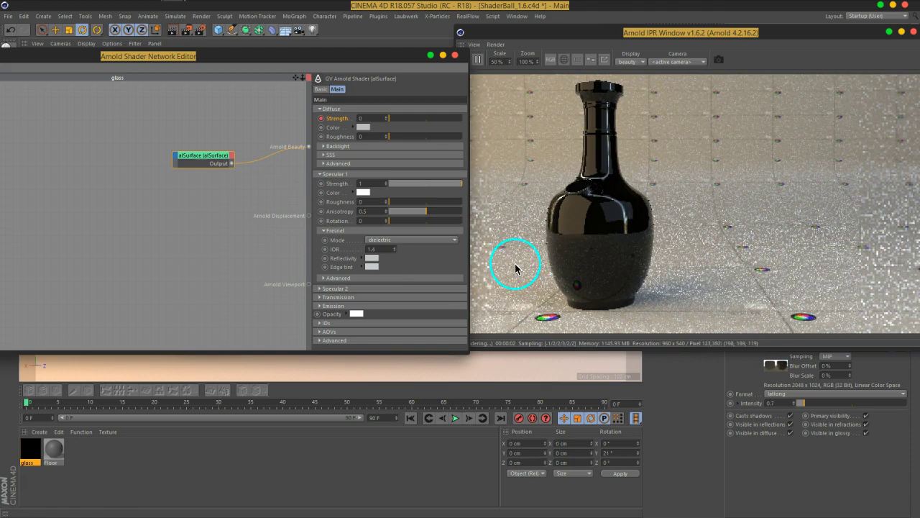
# Step: Set the IPR render scale to 100% and examine the reflections on the bottle's body up close
pyautogui.click(504, 62)
pyautogui.write('1')
pyautogui.write('100')
pyautogui.press('Return')
pyautogui.click(590, 221)
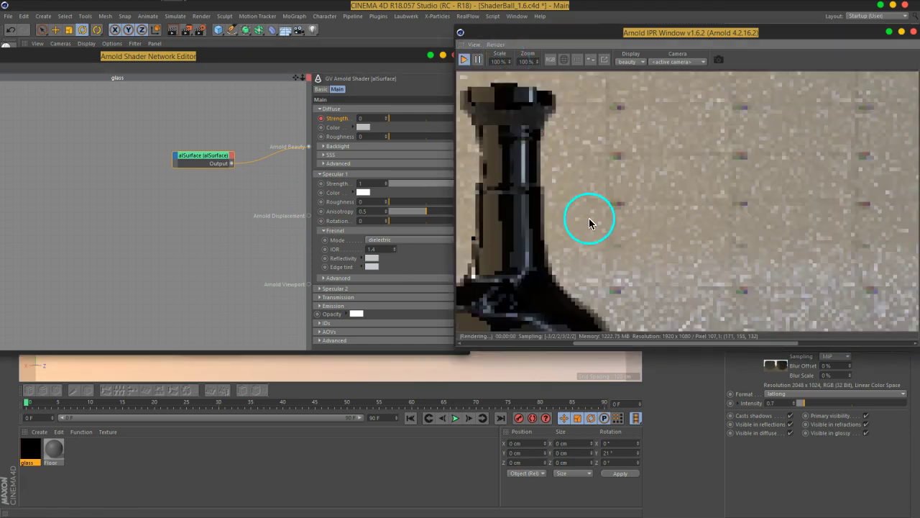
pyautogui.moveTo(626, 169); pyautogui.dragTo(613, 233)
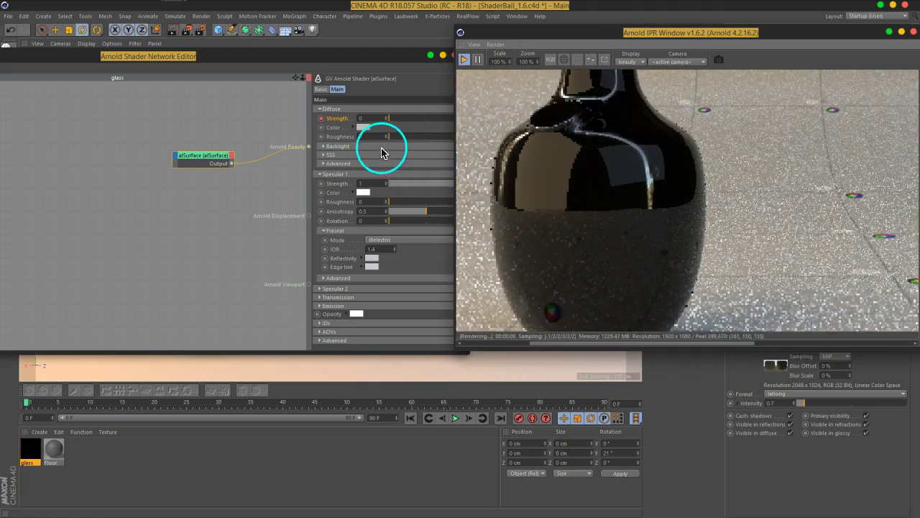
# Step: Remove the animation key from the diffuse strength and set the Specular 1 roughness to 0.04
pyautogui.click(321, 120)
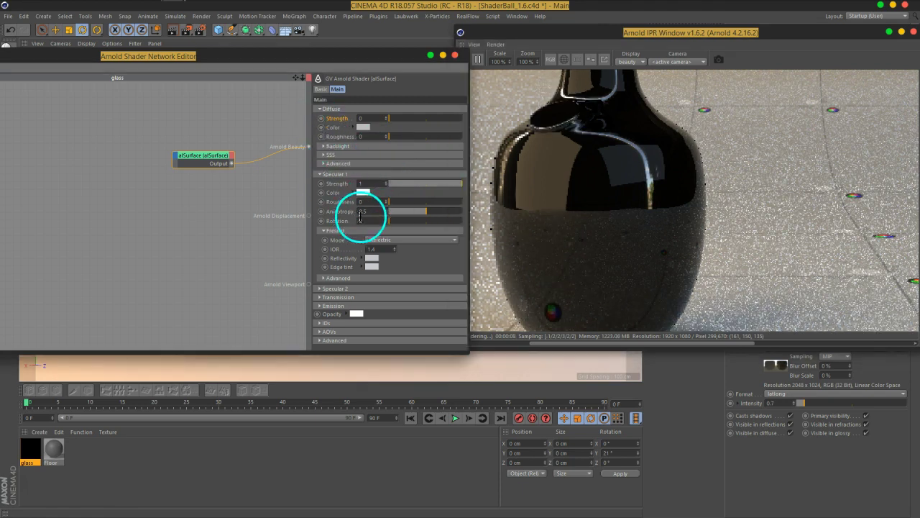
pyautogui.click(374, 202)
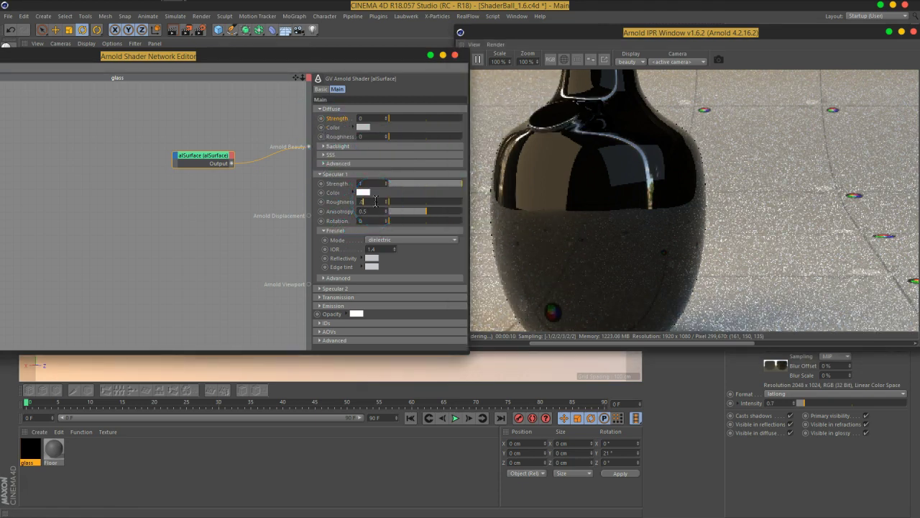
pyautogui.press('Return')
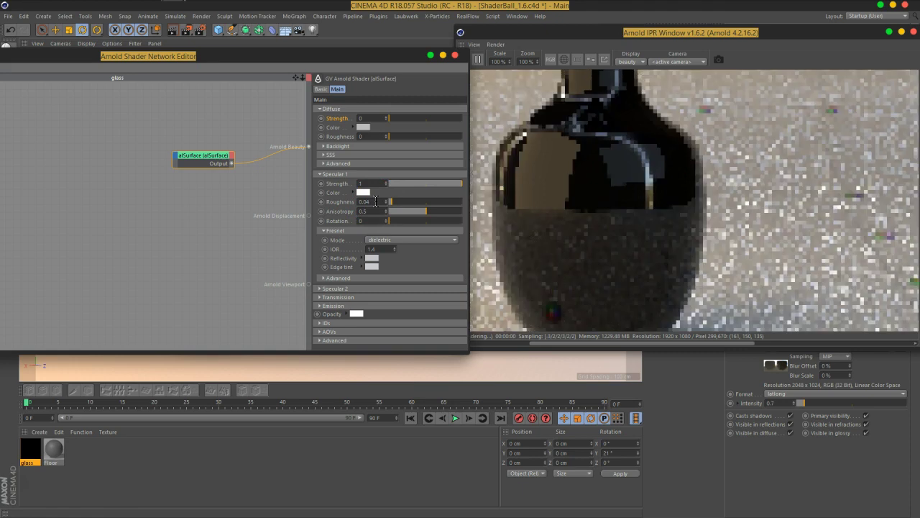
pyautogui.click(392, 205)
# Step: Examine the highlight on the bottle's shoulder and set the IPR render scale back to 50%
pyautogui.click(664, 185)
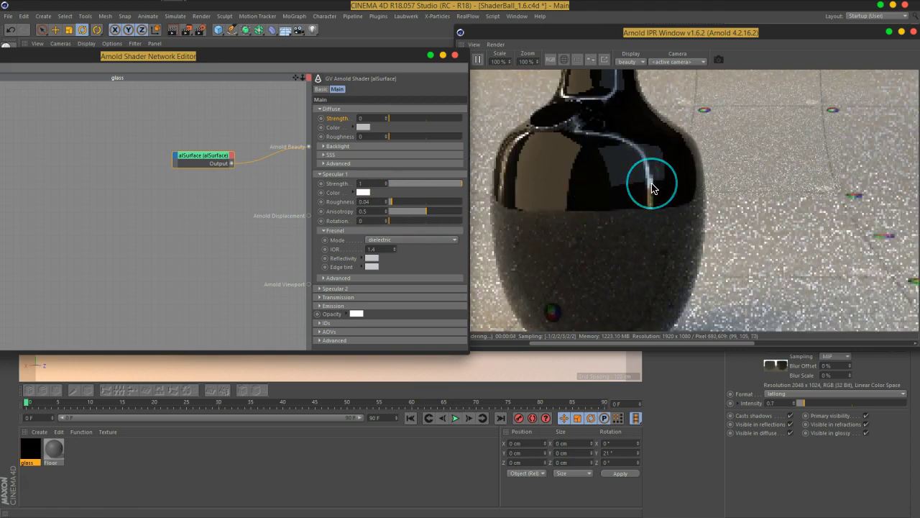
pyautogui.click(655, 195)
pyautogui.click(647, 210)
pyautogui.click(644, 207)
pyautogui.click(506, 56)
pyautogui.write('50')
pyautogui.press('Return')
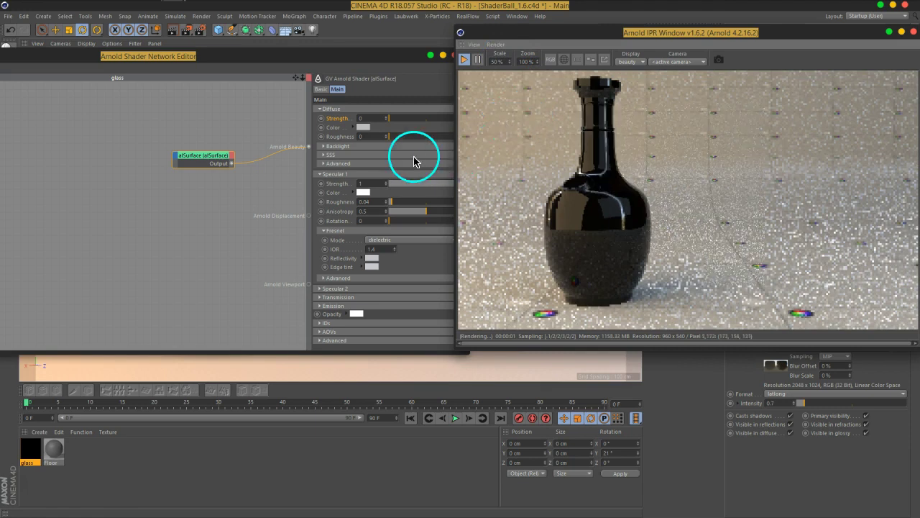
# Step: Move the network editor clear of the render preview and set the Specular 1 Fresnel IOR to 1.3
pyautogui.moveTo(355, 58); pyautogui.dragTo(338, 56)
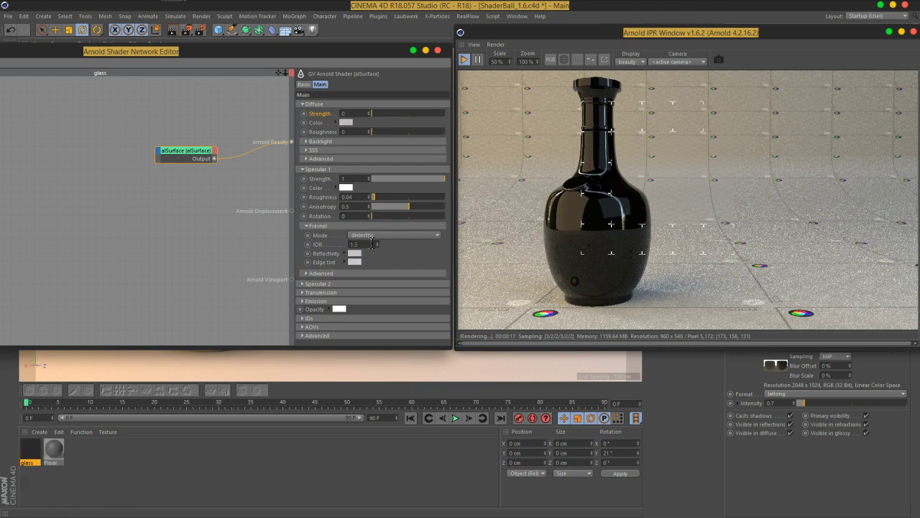
pyautogui.click(373, 244)
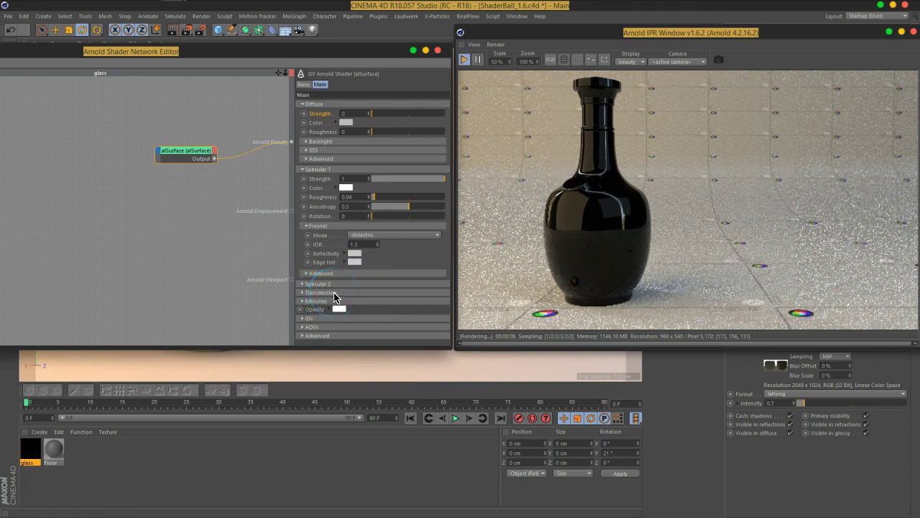
# Step: Raise the alSurface shader's Transmission strength to 0.88 and inspect the bottle's transparency in the render
pyautogui.click(319, 169)
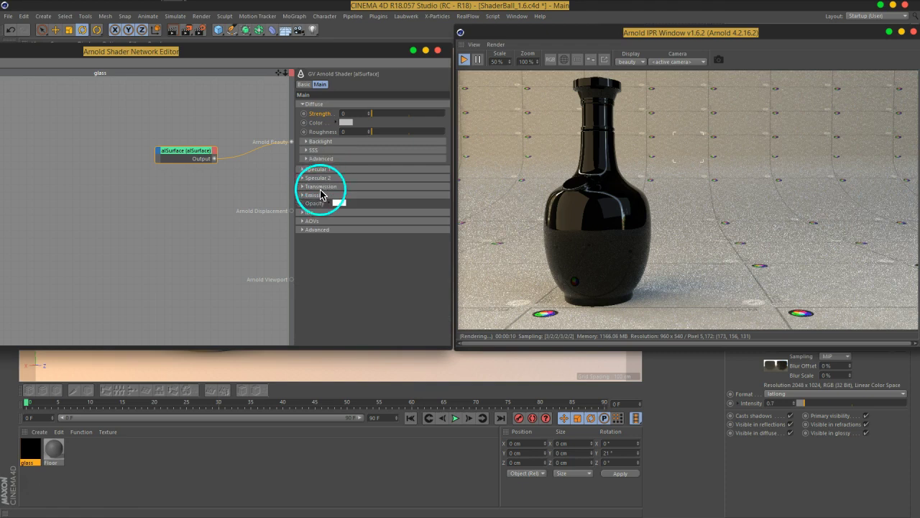
pyautogui.click(321, 188)
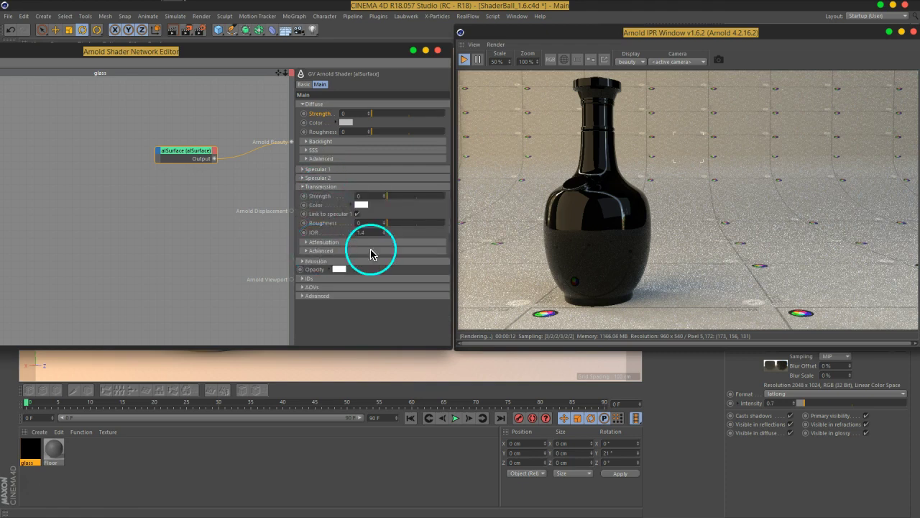
pyautogui.moveTo(397, 196); pyautogui.dragTo(439, 200)
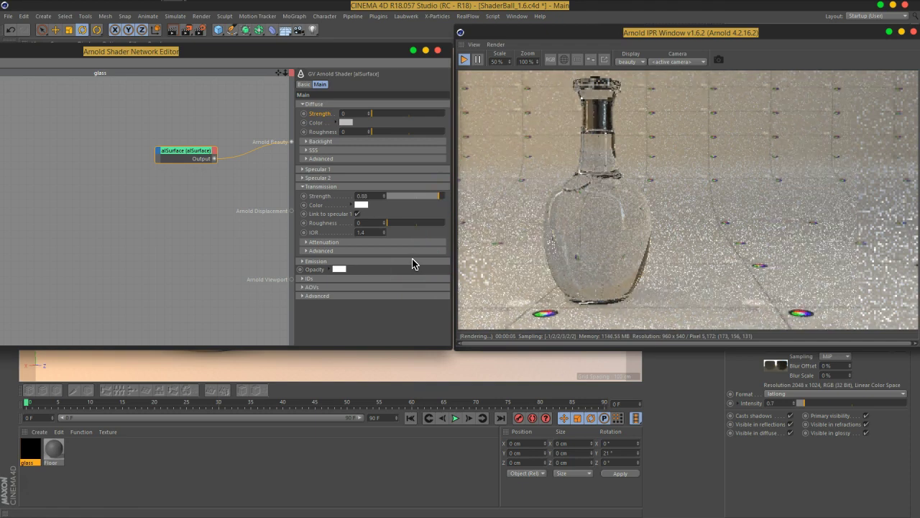
pyautogui.click(611, 226)
pyautogui.moveTo(586, 273); pyautogui.dragTo(581, 282)
# Step: Set both the Transmission IOR and the Specular 1 Fresnel IOR to 1.66
pyautogui.click(372, 232)
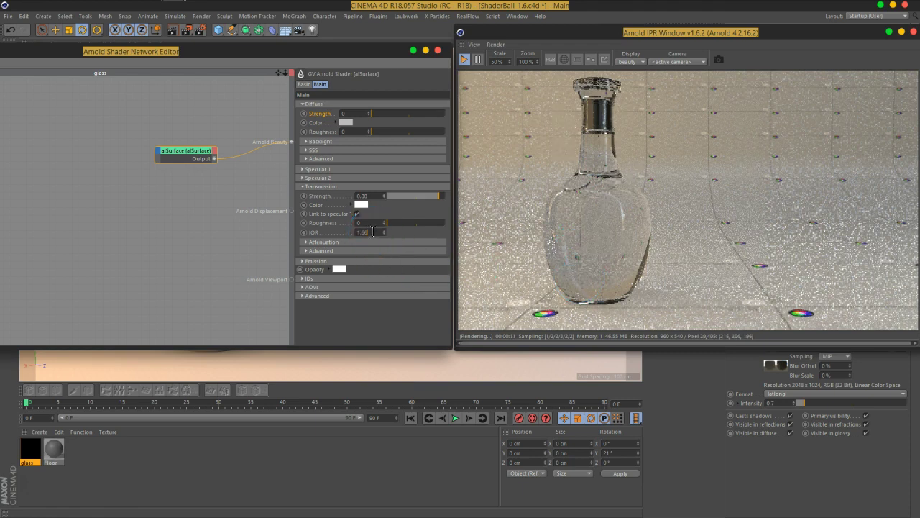
pyautogui.press('Return')
pyautogui.click(322, 169)
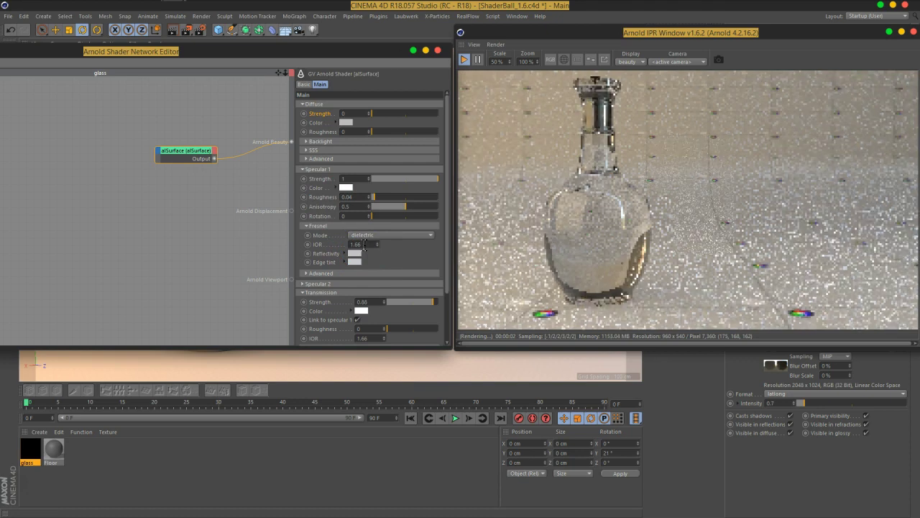
pyautogui.click(317, 169)
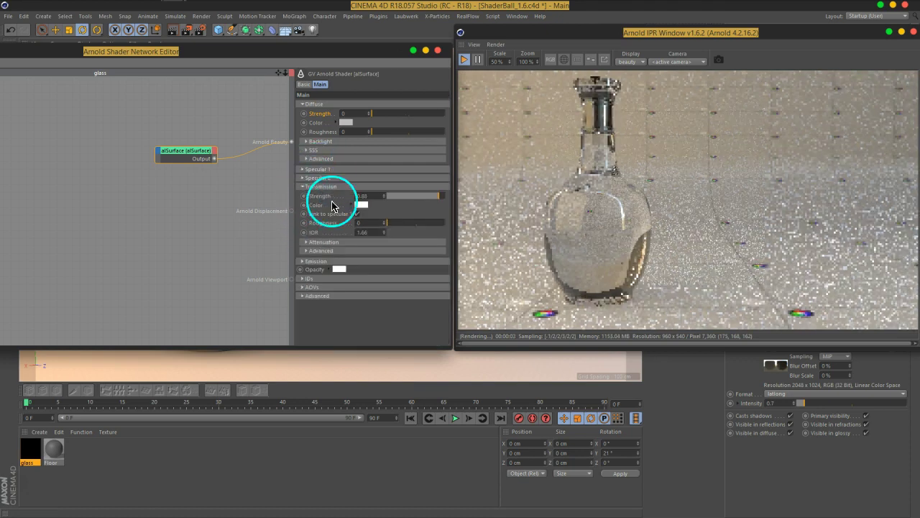
# Step: Set the Transmission attenuation color to light orange (H 27°, S 38%, V 100%) with a density scale of 3
pyautogui.click(324, 242)
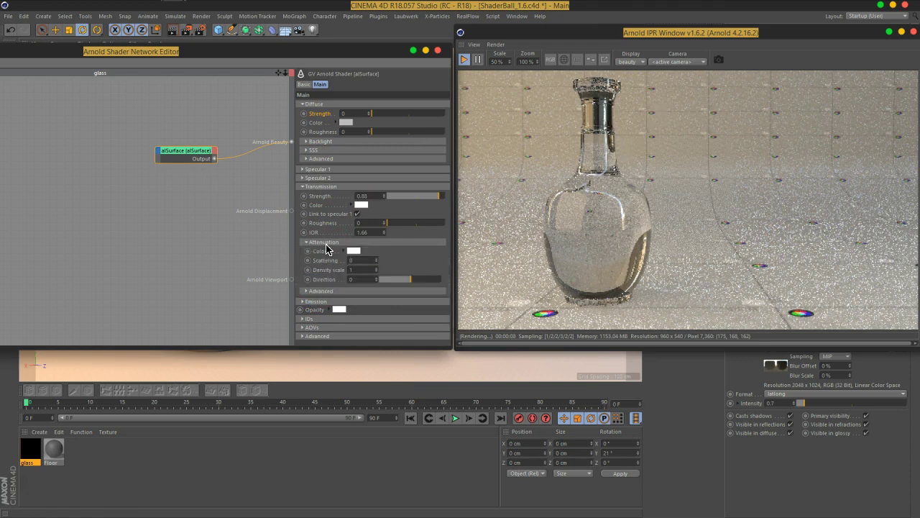
pyautogui.click(352, 250)
pyautogui.moveTo(353, 251)
pyautogui.mouseDown()
pyautogui.moveTo(323, 250)
pyautogui.moveTo(323, 259)
pyautogui.moveTo(359, 262)
pyautogui.moveTo(343, 263)
pyautogui.mouseUp()
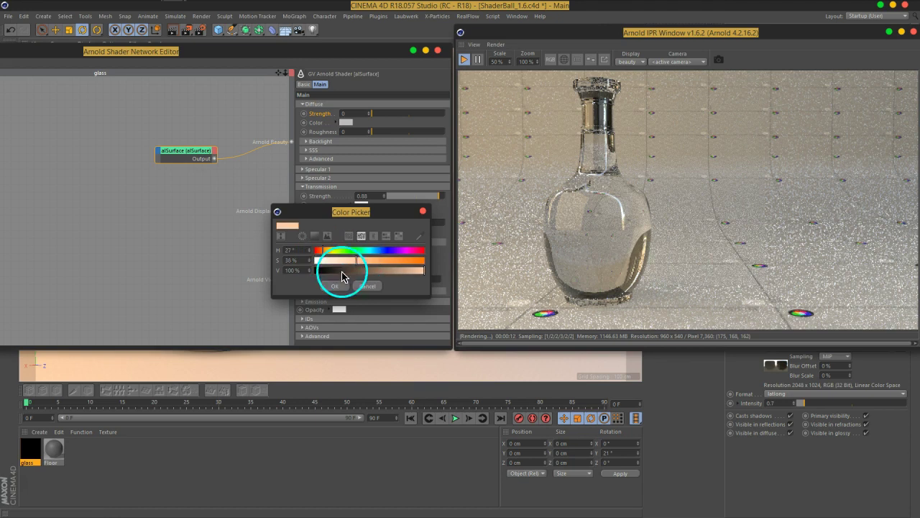
pyautogui.click(337, 286)
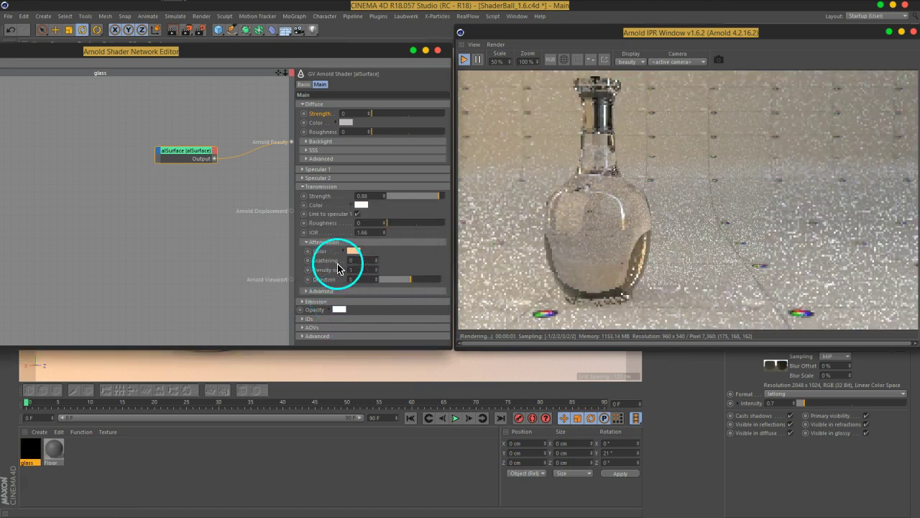
pyautogui.moveTo(325, 275); pyautogui.dragTo(351, 270)
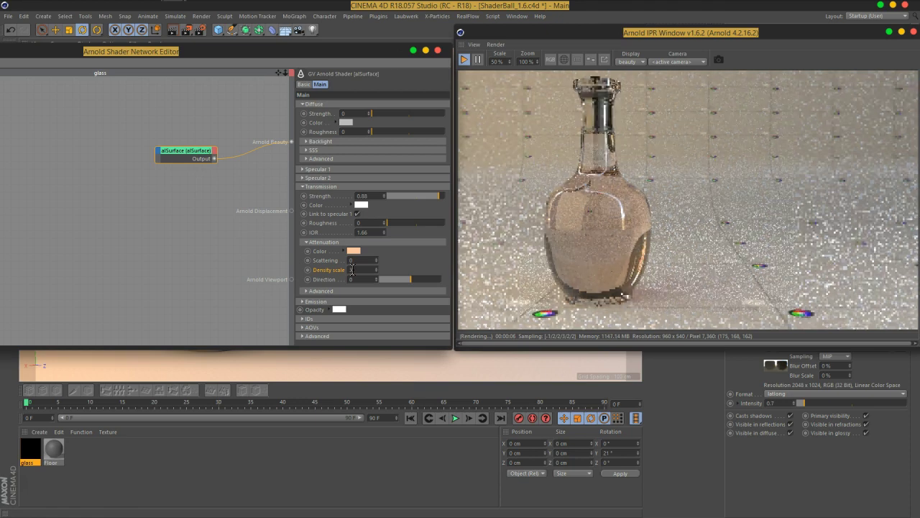
# Step: Review the advanced Transmission settings of the alSurface shader
pyautogui.click(333, 263)
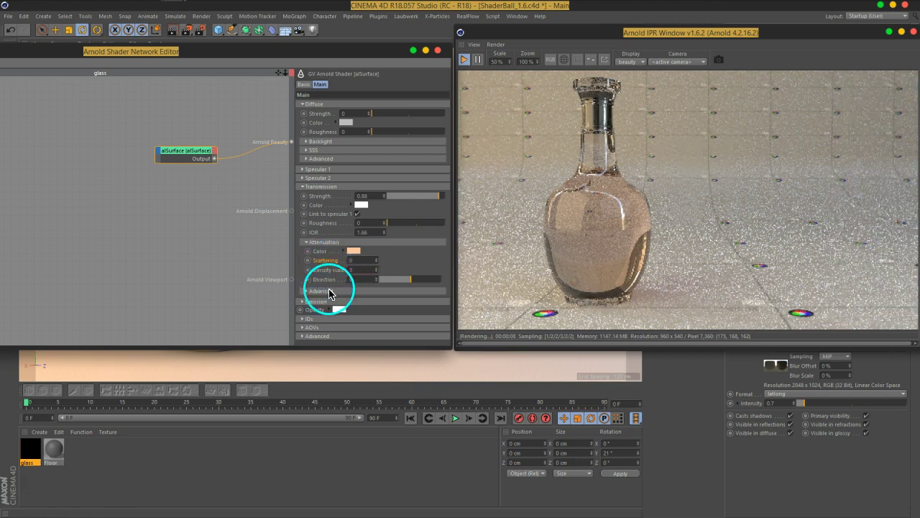
pyautogui.click(321, 289)
pyautogui.scroll(-2, 333, 328)
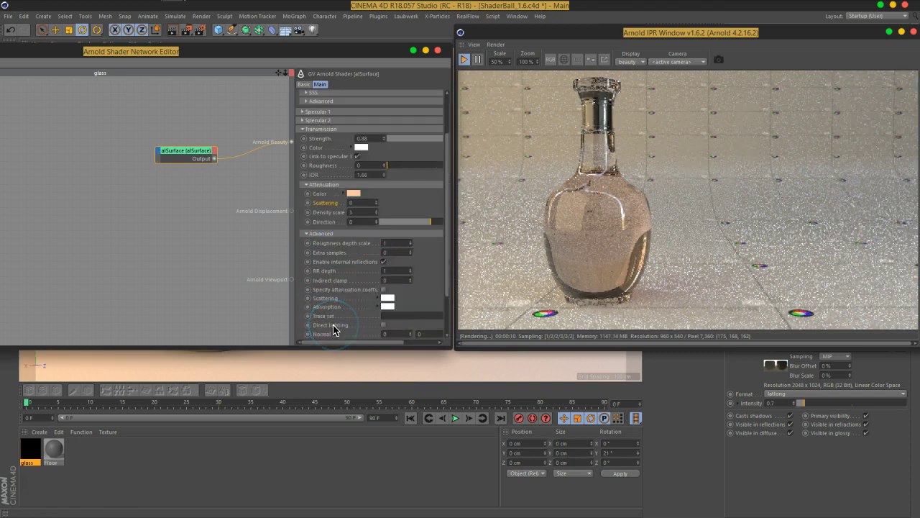
pyautogui.scroll(-2, 333, 330)
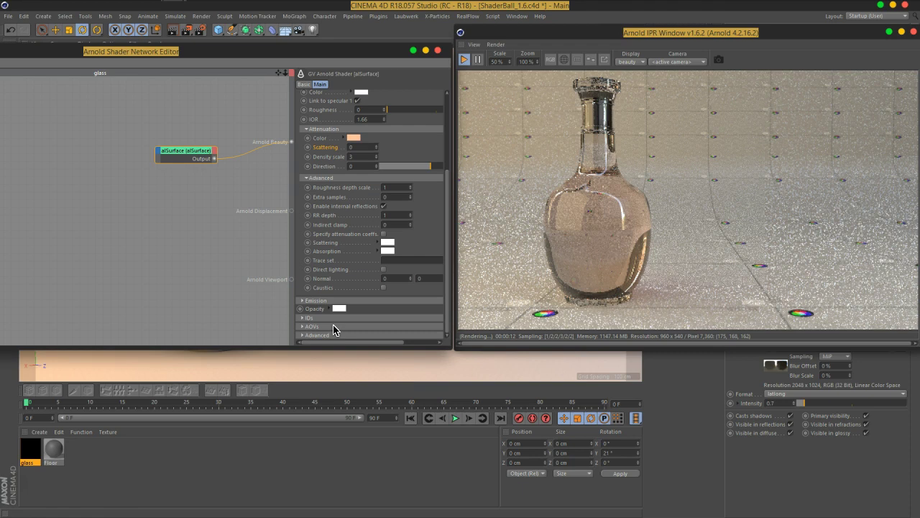
pyautogui.scroll(4, 333, 328)
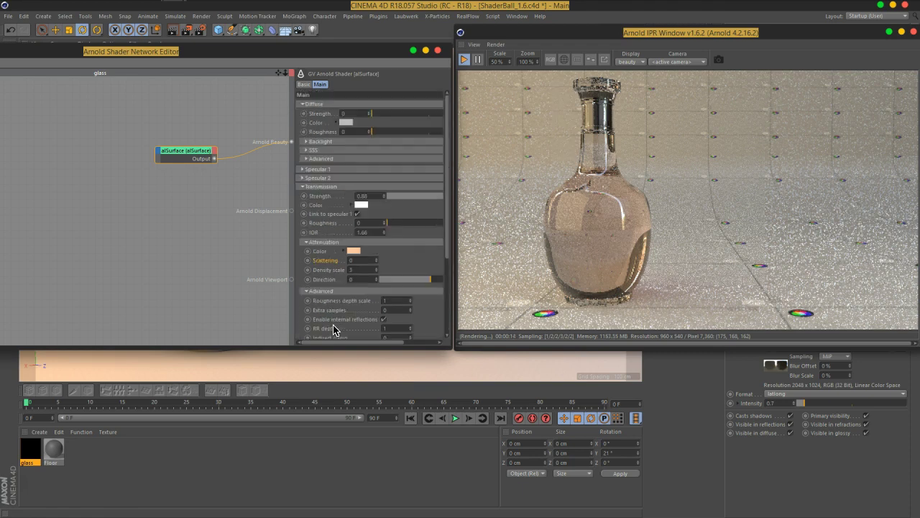
pyautogui.click(334, 292)
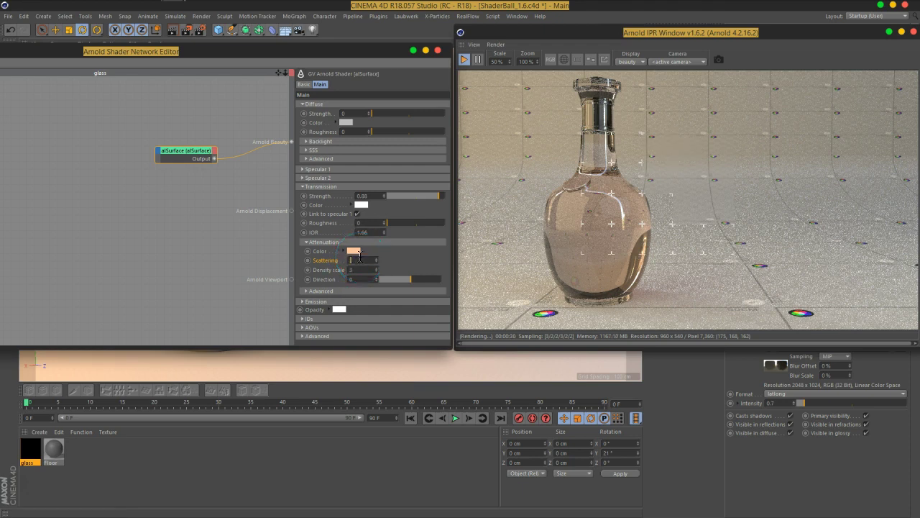
# Step: Test small attenuation scattering values up to 0.1 on the bottle, and return the scattering to 0
pyautogui.press('Return')
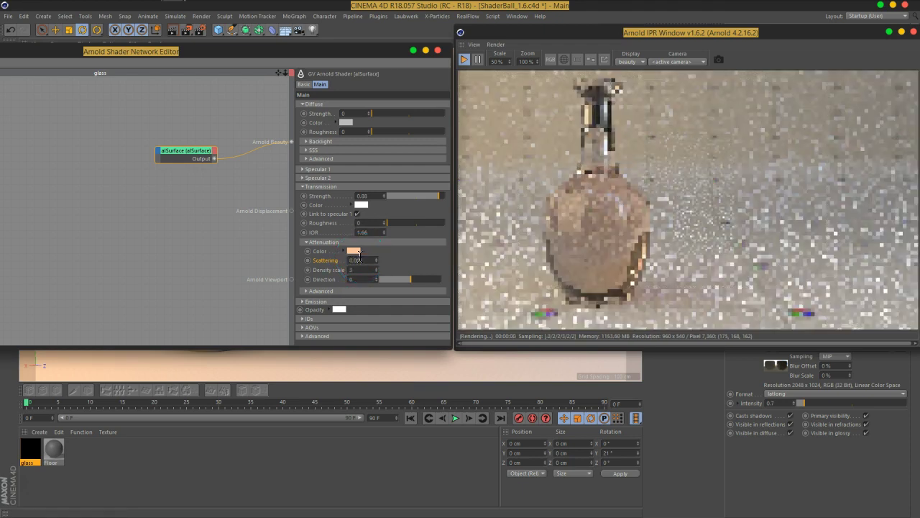
pyautogui.doubleClick(360, 259)
pyautogui.write('.00')
pyautogui.press('Return')
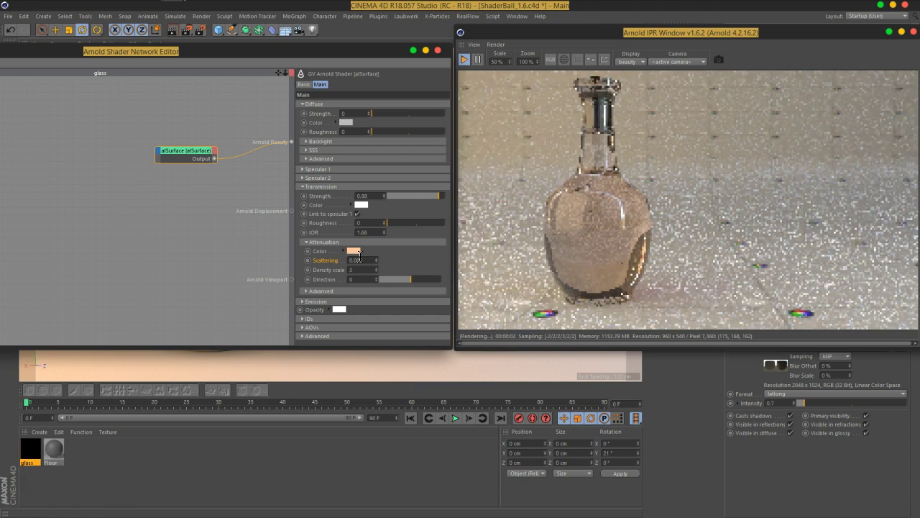
pyautogui.doubleClick(356, 260)
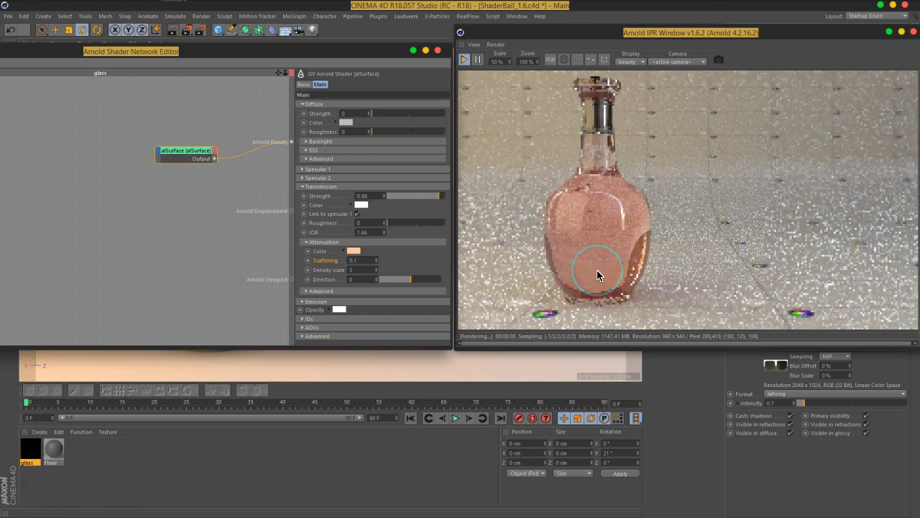
pyautogui.click(366, 260)
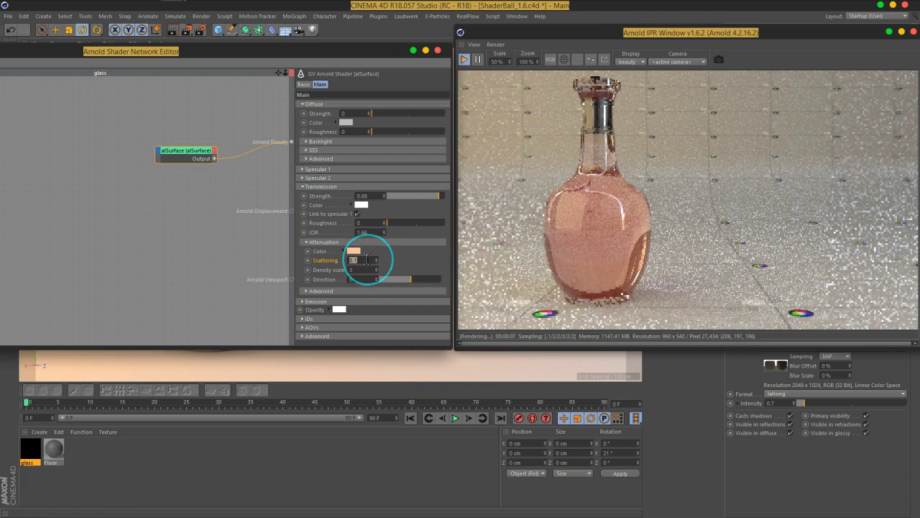
pyautogui.write('0')
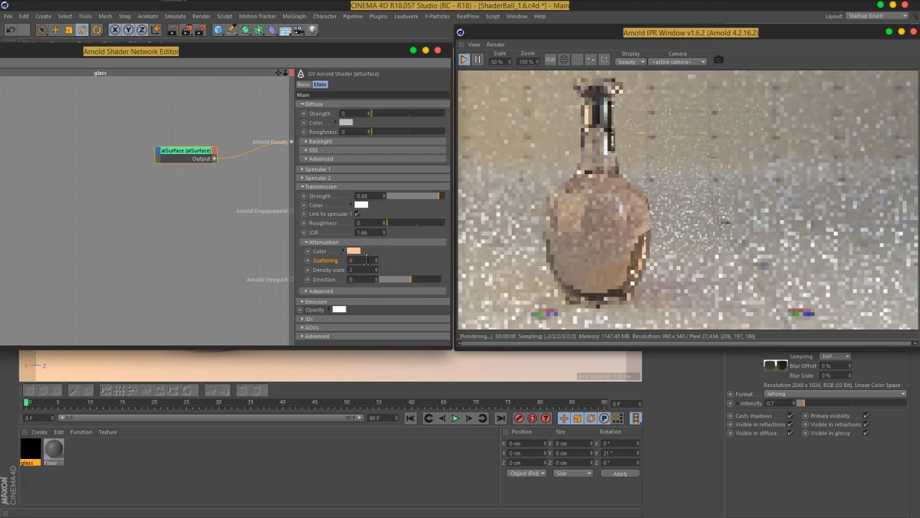
pyautogui.click(365, 316)
# Step: Set the attenuation density scale to 20
pyautogui.click(360, 269)
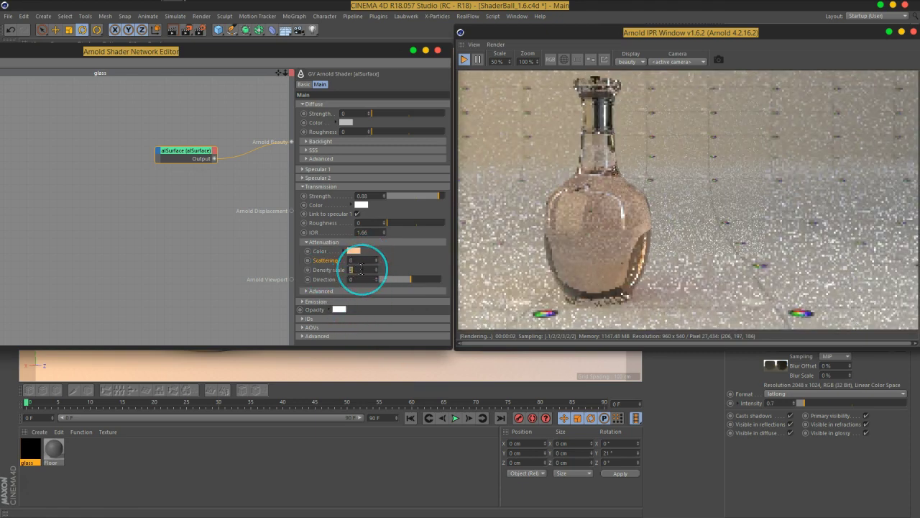
pyautogui.press('Return')
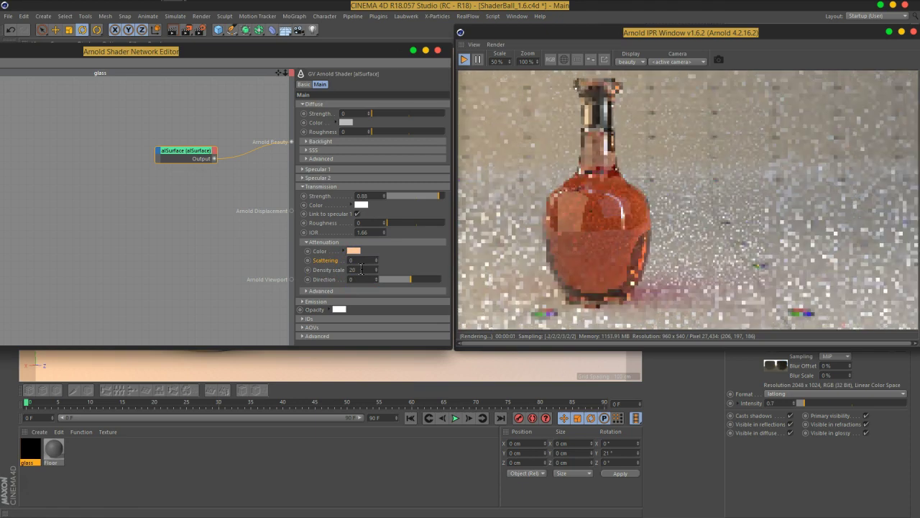
pyautogui.click(330, 272)
pyautogui.click(338, 276)
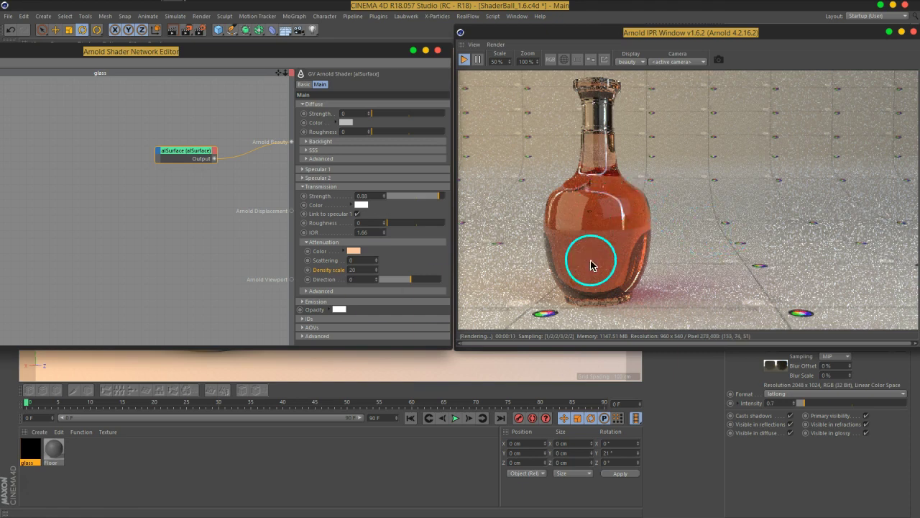
# Step: Try an attenuation direction of 0.51 on the bottle's glass and return it to 0
pyautogui.moveTo(571, 275); pyautogui.dragTo(609, 214)
pyautogui.moveTo(440, 293)
pyautogui.mouseDown()
pyautogui.moveTo(401, 285)
pyautogui.moveTo(427, 285)
pyautogui.mouseUp()
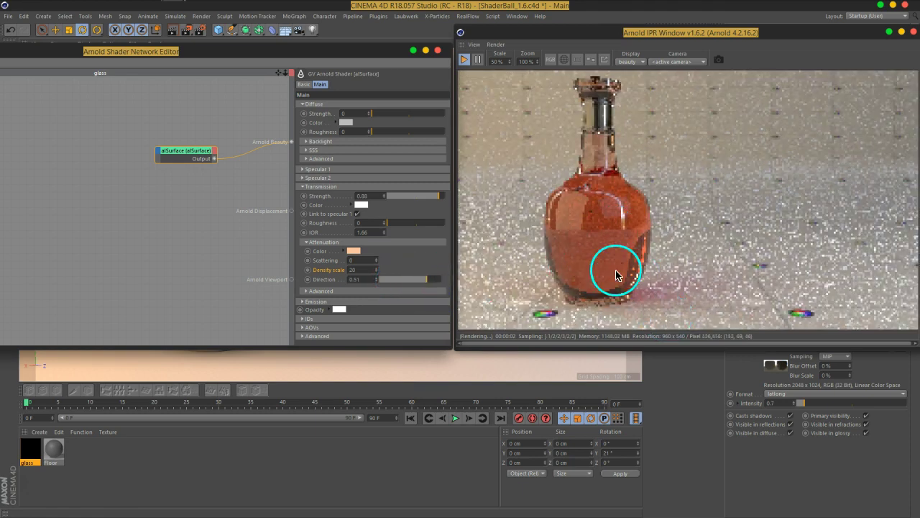
pyautogui.moveTo(394, 298); pyautogui.dragTo(381, 283)
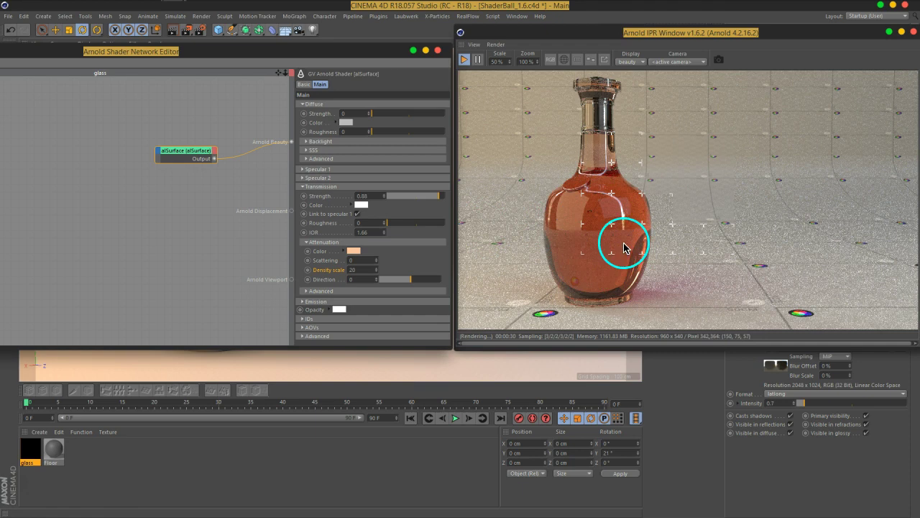
# Step: Add a utility shader to the glass network and connect its output to Arnold Beauty in place of alSurface
pyautogui.moveTo(319, 49); pyautogui.dragTo(538, 79)
pyautogui.click(72, 167)
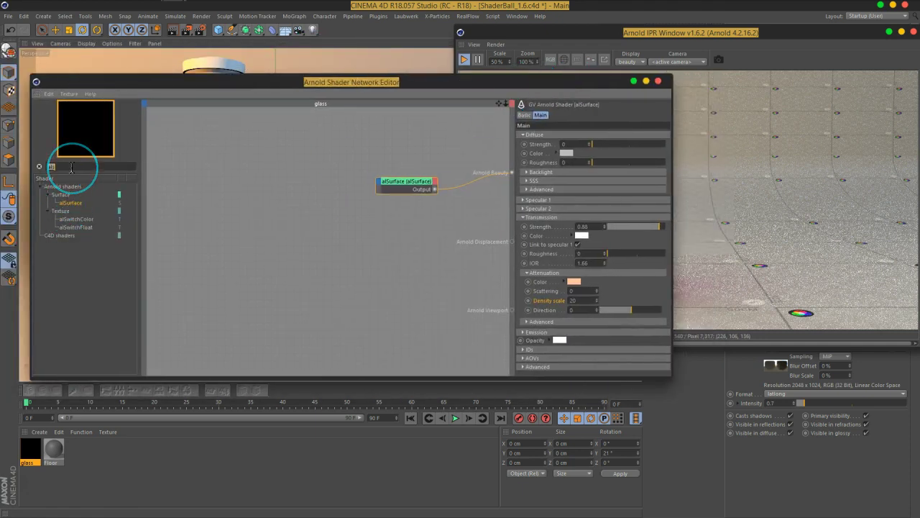
pyautogui.write('uti')
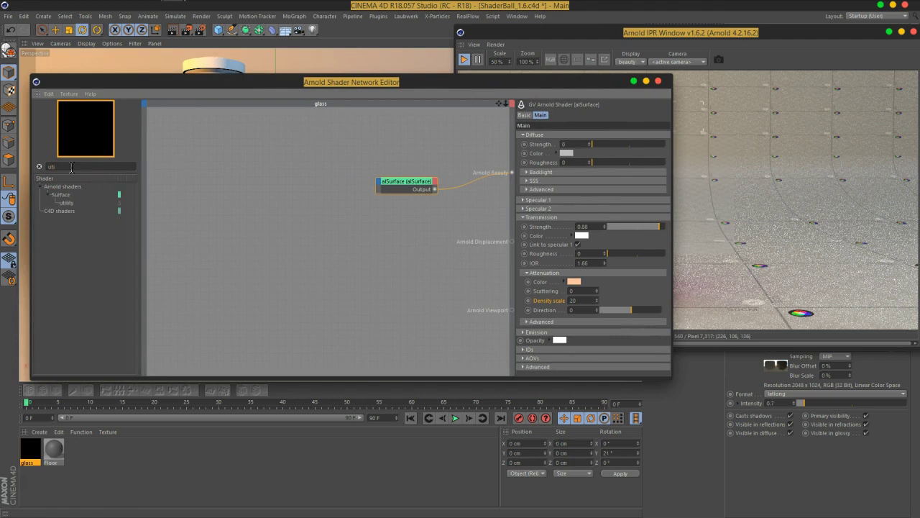
pyautogui.moveTo(66, 203); pyautogui.dragTo(394, 136)
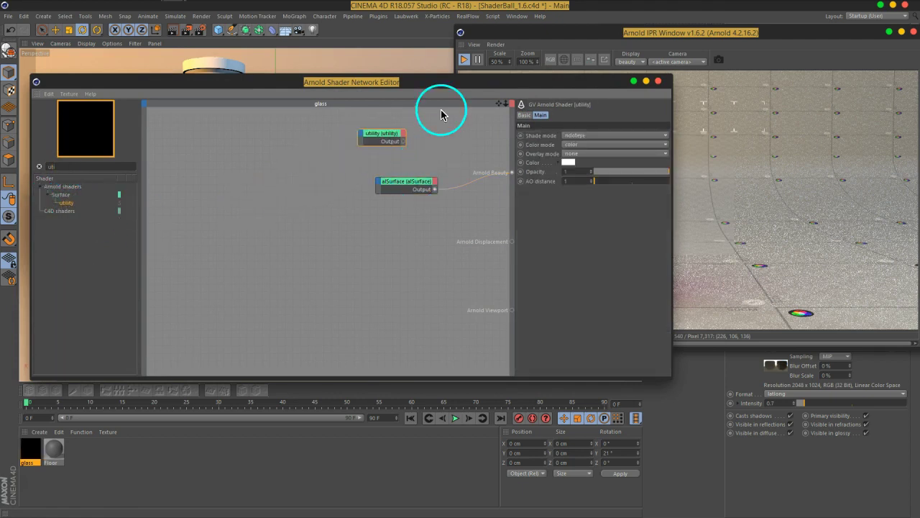
pyautogui.moveTo(448, 85); pyautogui.dragTo(215, 89)
pyautogui.moveTo(172, 150); pyautogui.dragTo(279, 178)
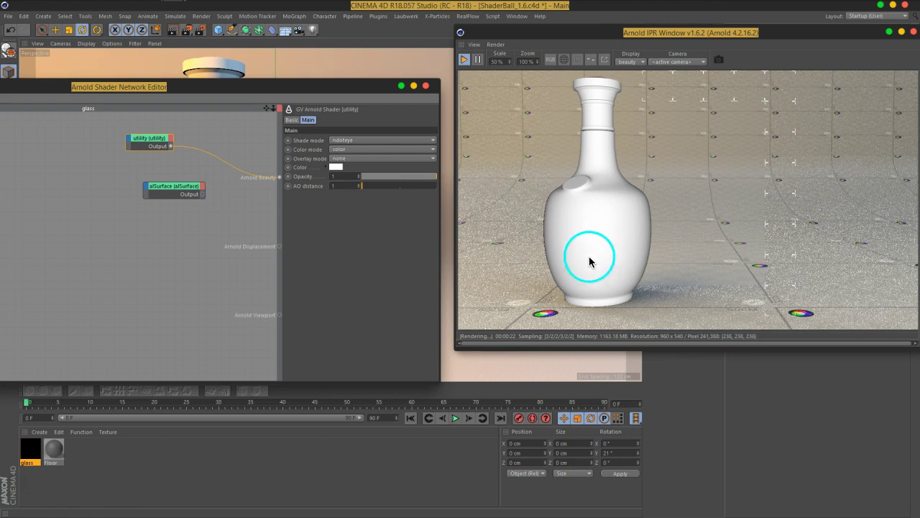
pyautogui.moveTo(335, 96); pyautogui.dragTo(379, 87)
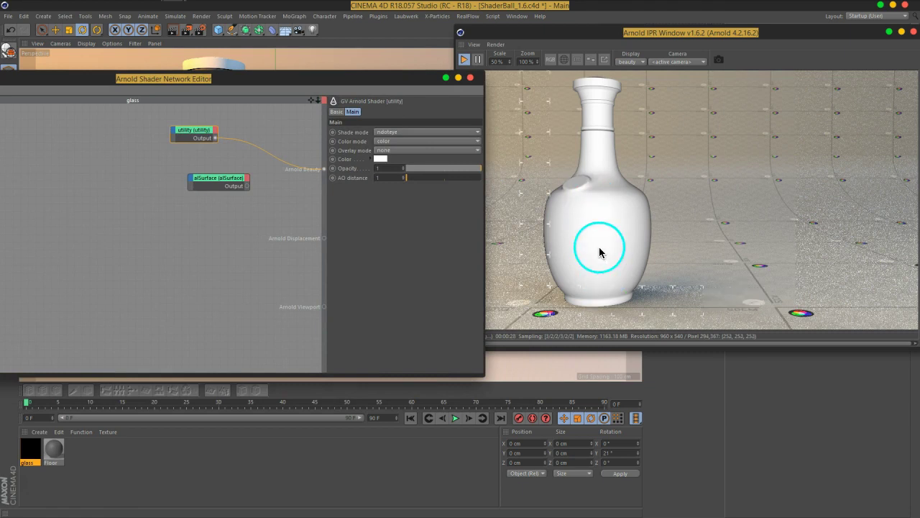
# Step: Insert a ramp_float shader after the utility shader, between it and Arnold Beauty
pyautogui.moveTo(340, 83); pyautogui.dragTo(546, 99)
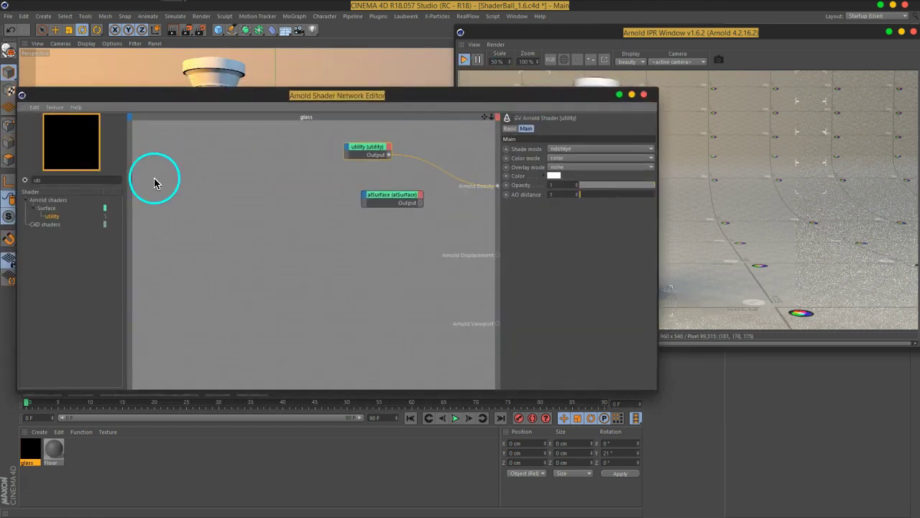
pyautogui.click(107, 181)
pyautogui.write('ramp')
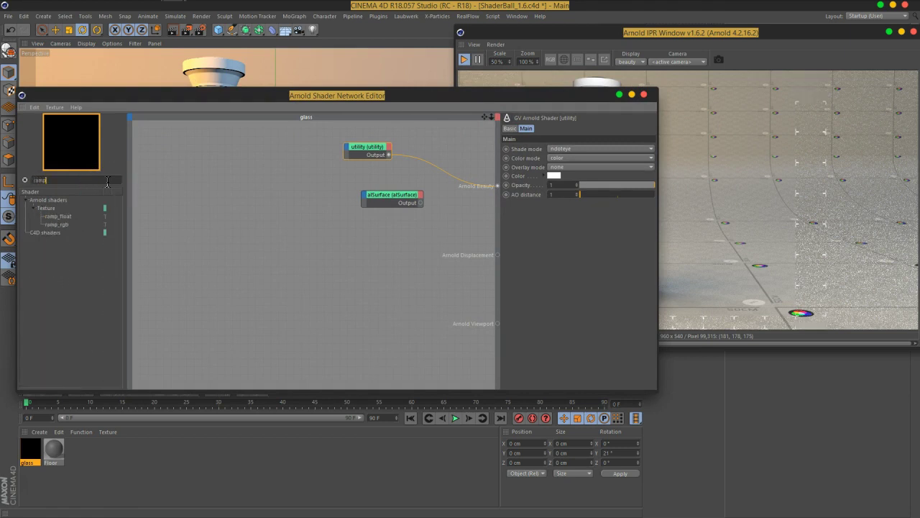
pyautogui.click(65, 218)
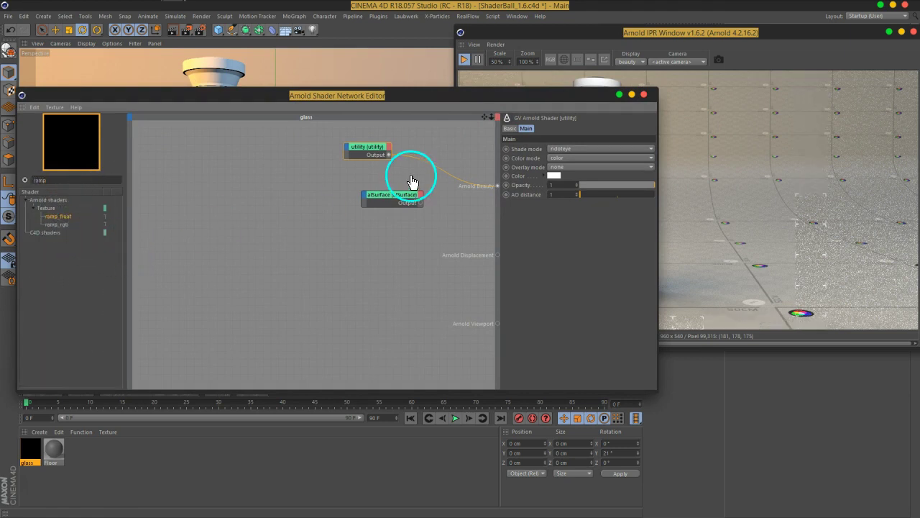
pyautogui.moveTo(372, 151); pyautogui.dragTo(372, 151)
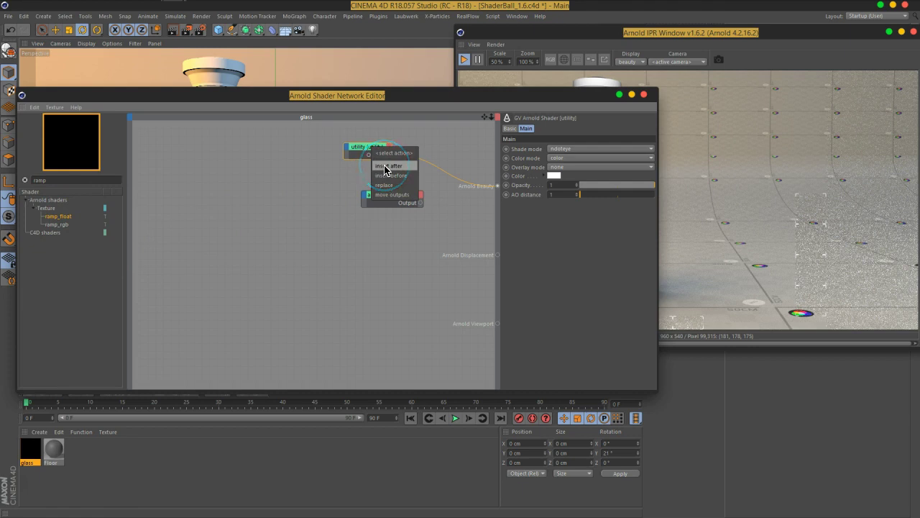
pyautogui.click(389, 166)
pyautogui.click(366, 154)
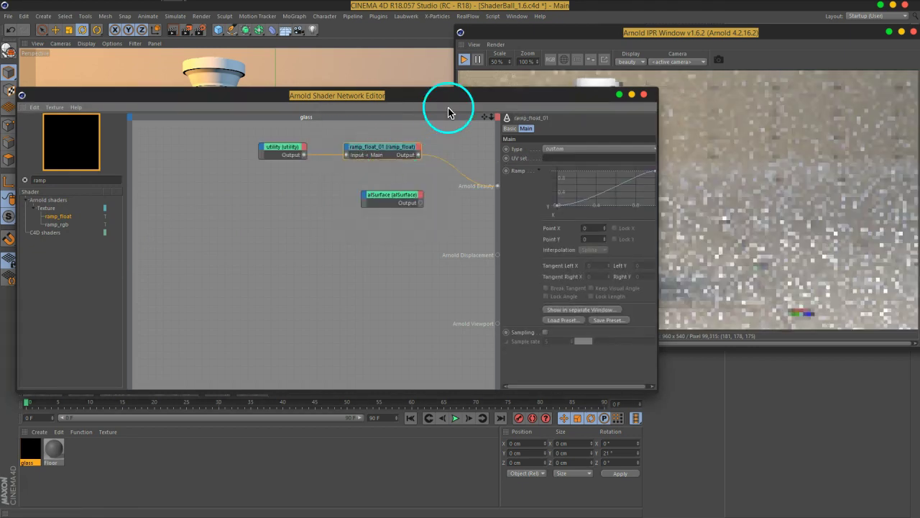
# Step: Try lowering the ramp_float curve's end point to 0.75 and adding a point near its upper end, then reset the curve
pyautogui.moveTo(447, 99); pyautogui.dragTo(260, 99)
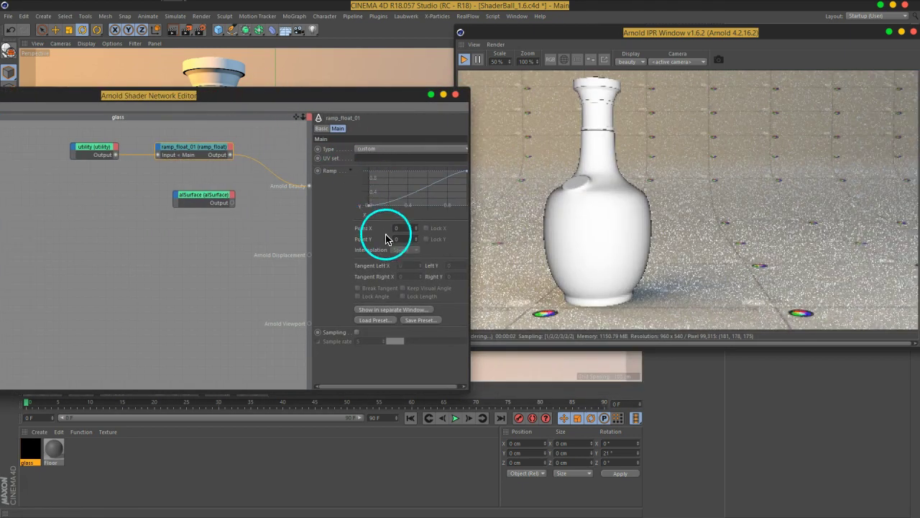
pyautogui.moveTo(472, 238); pyautogui.dragTo(493, 230)
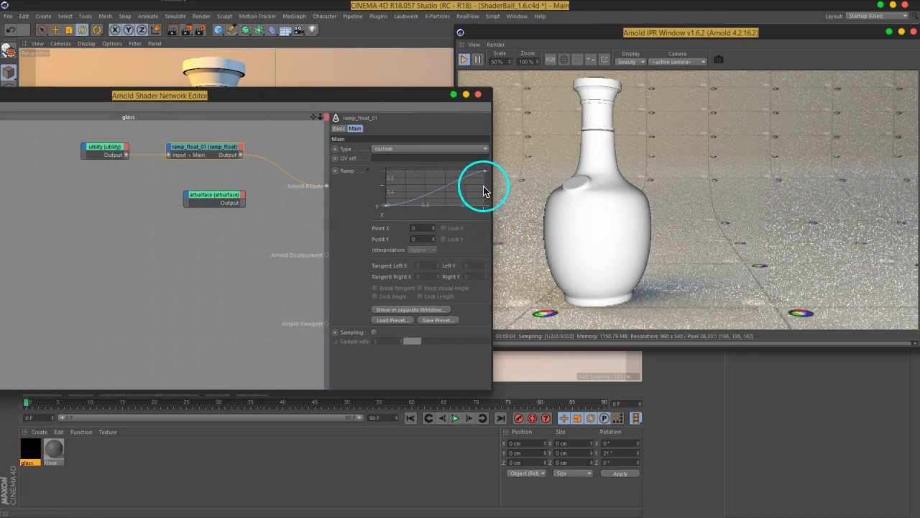
pyautogui.moveTo(485, 175); pyautogui.dragTo(489, 184)
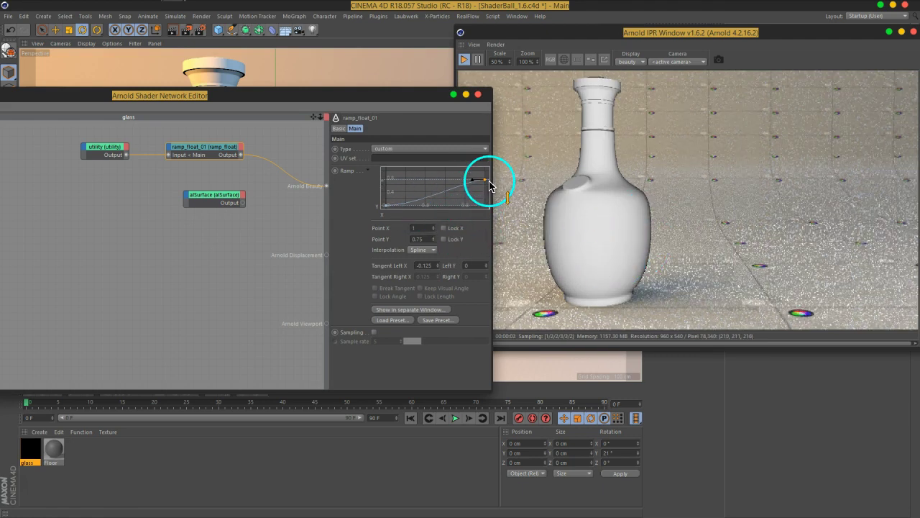
pyautogui.moveTo(485, 184); pyautogui.dragTo(483, 154)
pyautogui.moveTo(464, 184)
pyautogui.mouseDown()
pyautogui.moveTo(464, 206)
pyautogui.moveTo(470, 181)
pyautogui.moveTo(451, 175)
pyautogui.moveTo(462, 178)
pyautogui.mouseUp()
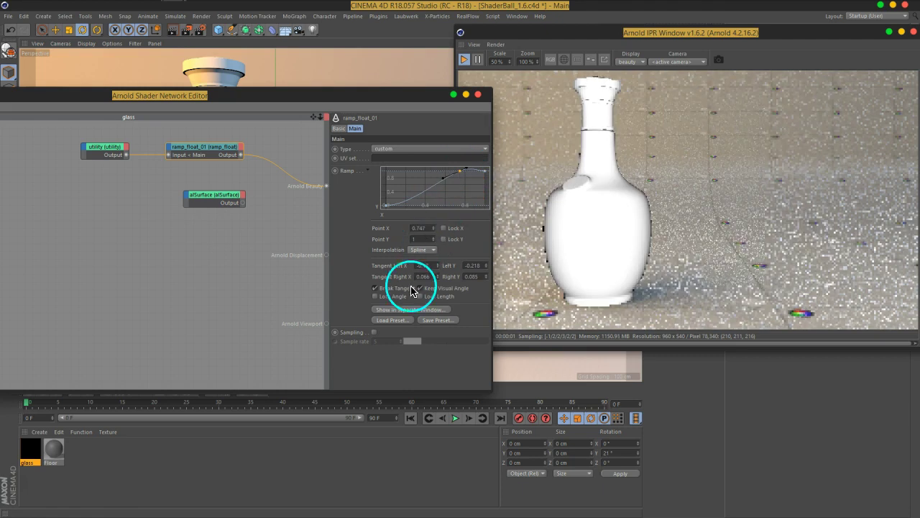
pyautogui.rightClick(407, 185)
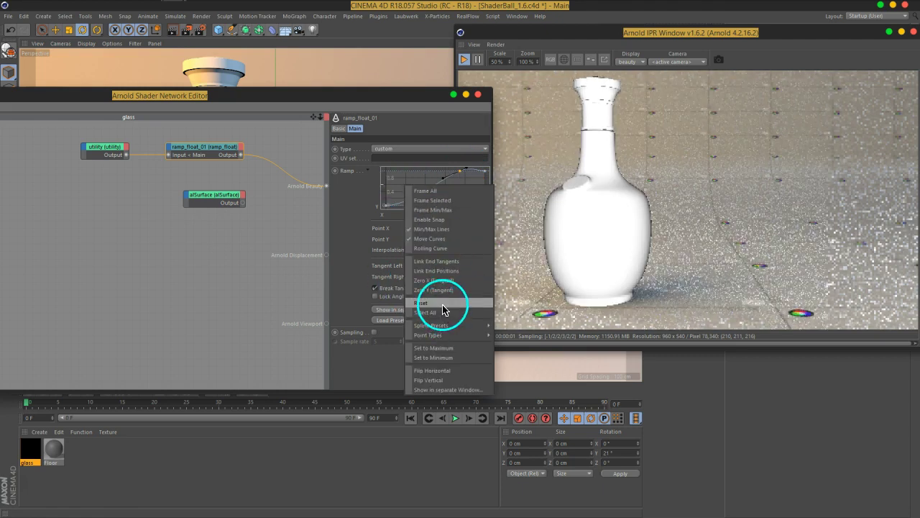
pyautogui.click(440, 303)
# Step: Add two linear points to the ramp_float curve, one at X 0.723, Y 0.949 and one at X 0.34, Y 0.092
pyautogui.moveTo(466, 182); pyautogui.dragTo(463, 172)
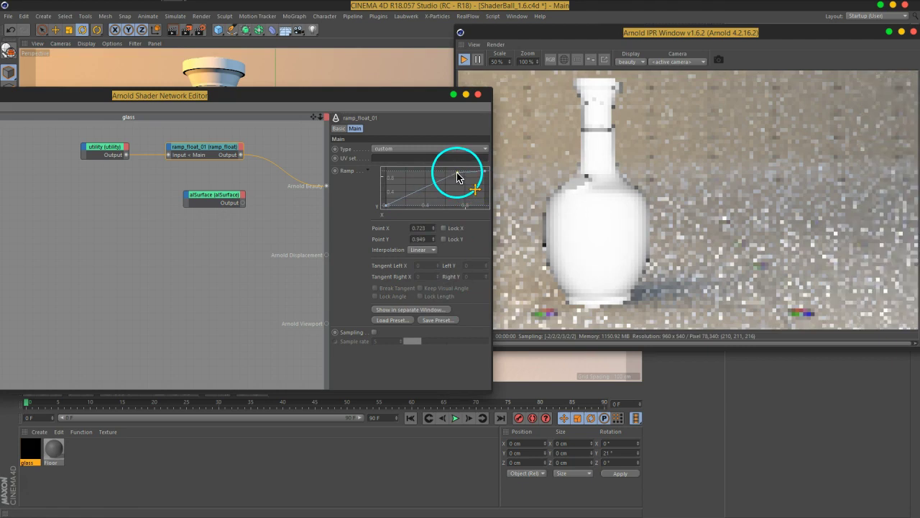
pyautogui.click(403, 201)
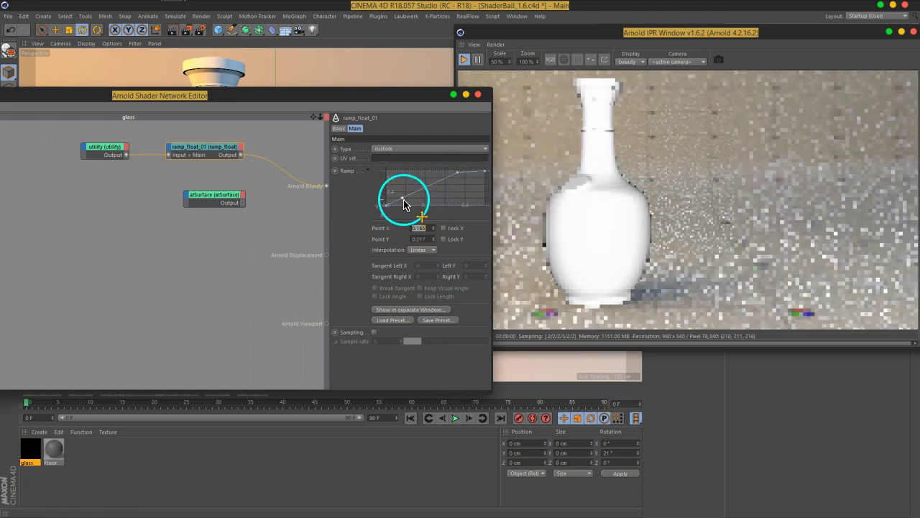
pyautogui.moveTo(406, 205); pyautogui.dragTo(417, 207)
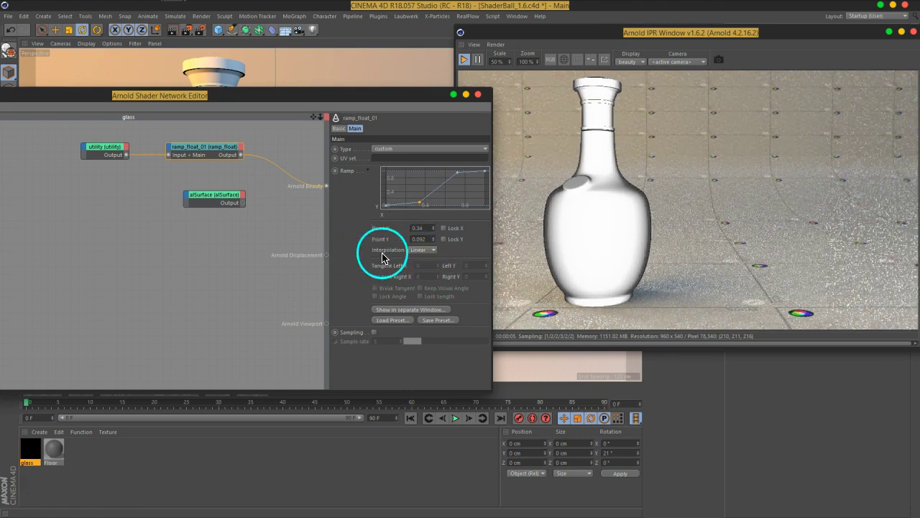
# Step: Reconnect alSurface to Arnold Beauty and feed the ramp_float output into alSurface's transmission attenuation density scale
pyautogui.click(269, 160)
pyautogui.moveTo(243, 202); pyautogui.dragTo(311, 191)
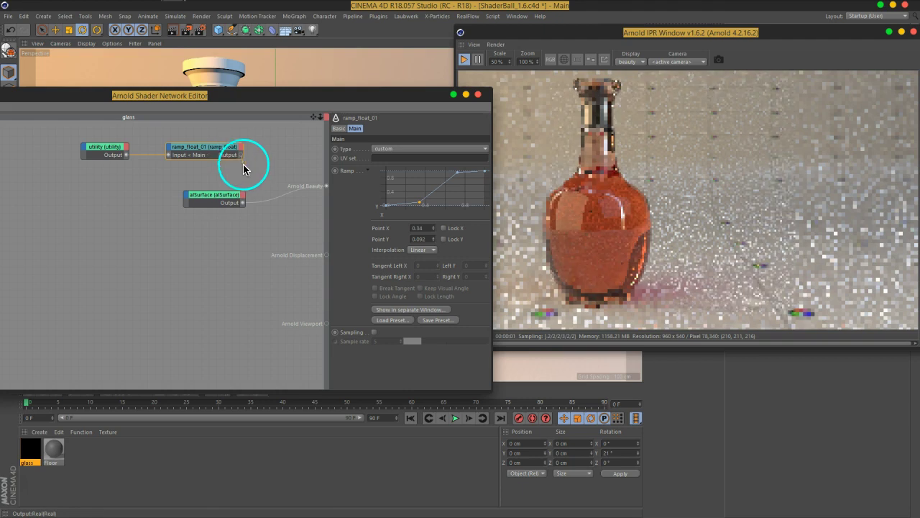
pyautogui.click(187, 200)
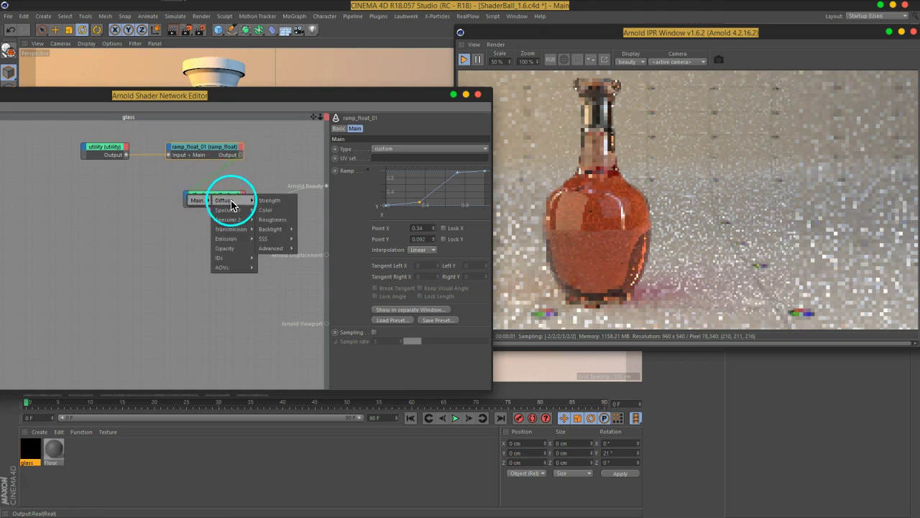
pyautogui.moveTo(238, 232)
pyautogui.moveTo(273, 266)
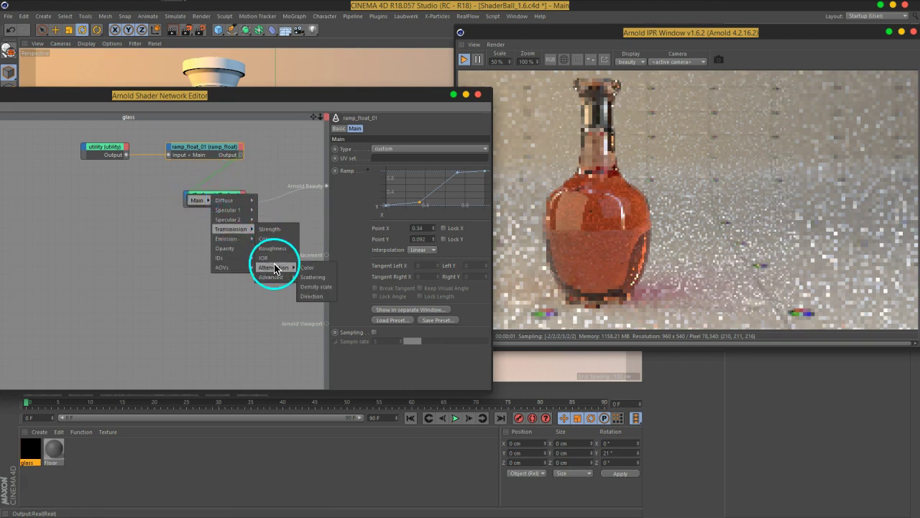
pyautogui.click(317, 287)
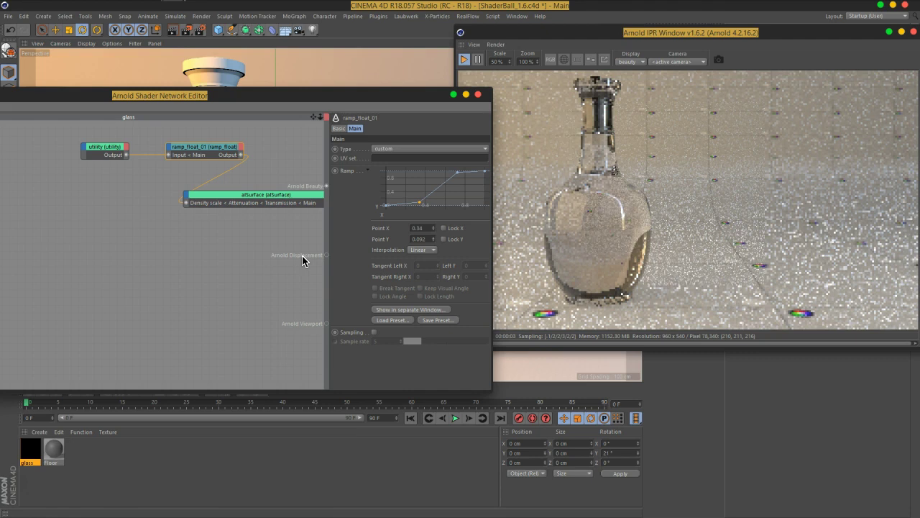
# Step: Steepen the ramp_float curve by moving its lower inner point to Y 0 and its upper inner point to X 0.277, Y 1
pyautogui.click(401, 267)
pyautogui.click(190, 149)
pyautogui.click(360, 230)
pyautogui.click(429, 216)
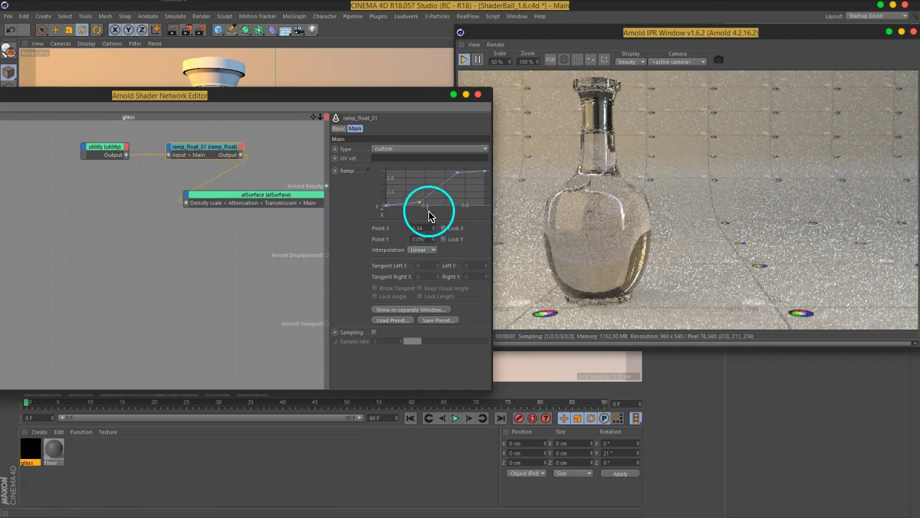
pyautogui.moveTo(422, 207)
pyautogui.mouseDown()
pyautogui.moveTo(415, 211)
pyautogui.moveTo(429, 210)
pyautogui.moveTo(421, 224)
pyautogui.mouseUp()
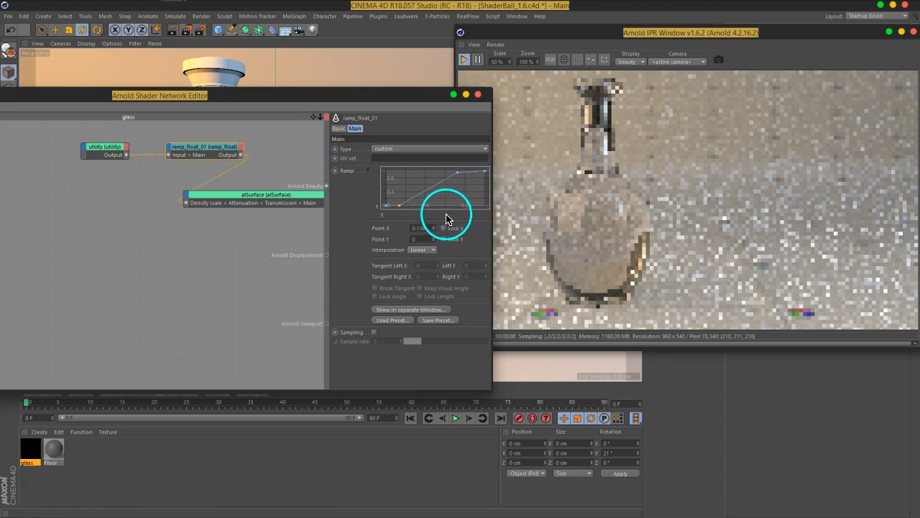
pyautogui.click(459, 173)
pyautogui.moveTo(460, 178); pyautogui.dragTo(414, 175)
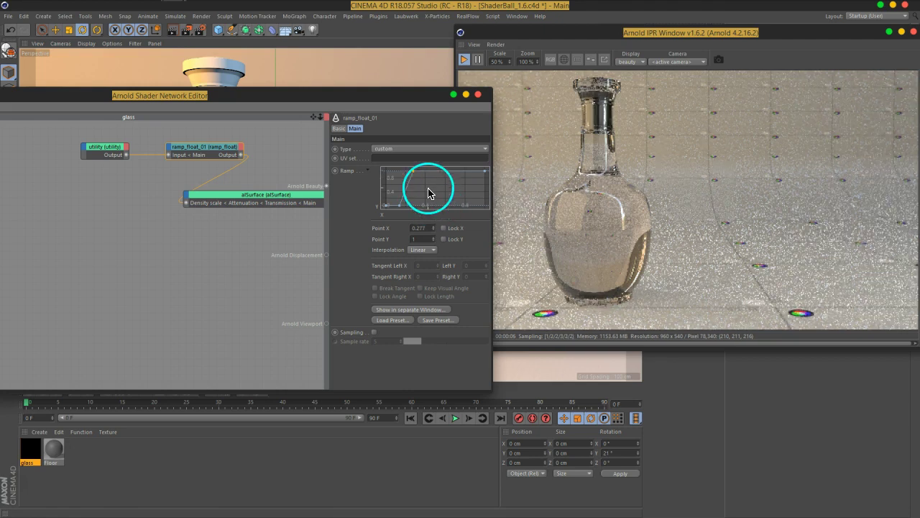
# Step: Invert the ramp_float curve so it falls from 1 to 0, with the lower inner point at X 0.859, Y 0
pyautogui.moveTo(386, 205); pyautogui.dragTo(445, 211)
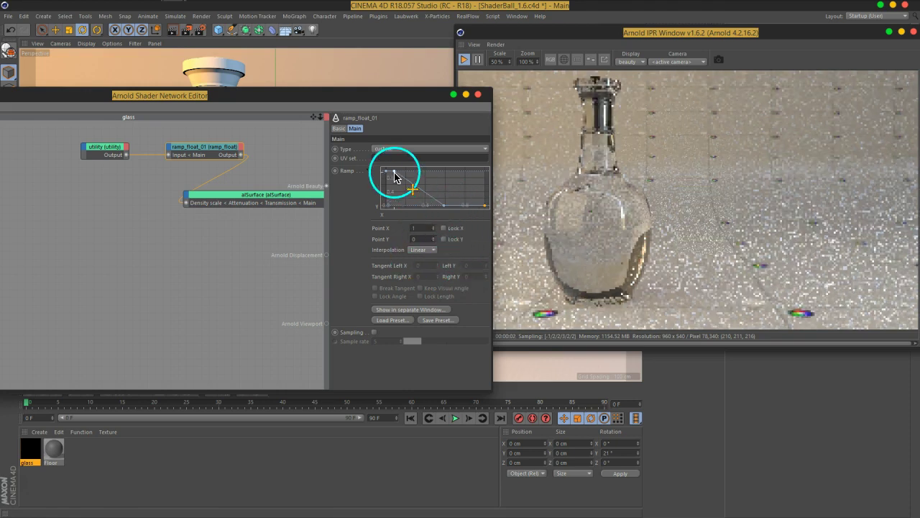
pyautogui.moveTo(395, 176); pyautogui.dragTo(428, 170)
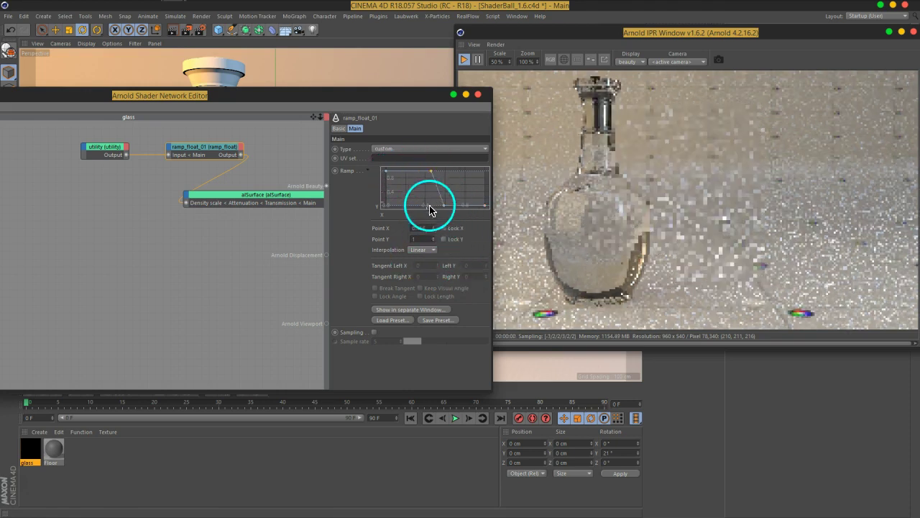
pyautogui.moveTo(443, 214); pyautogui.dragTo(472, 220)
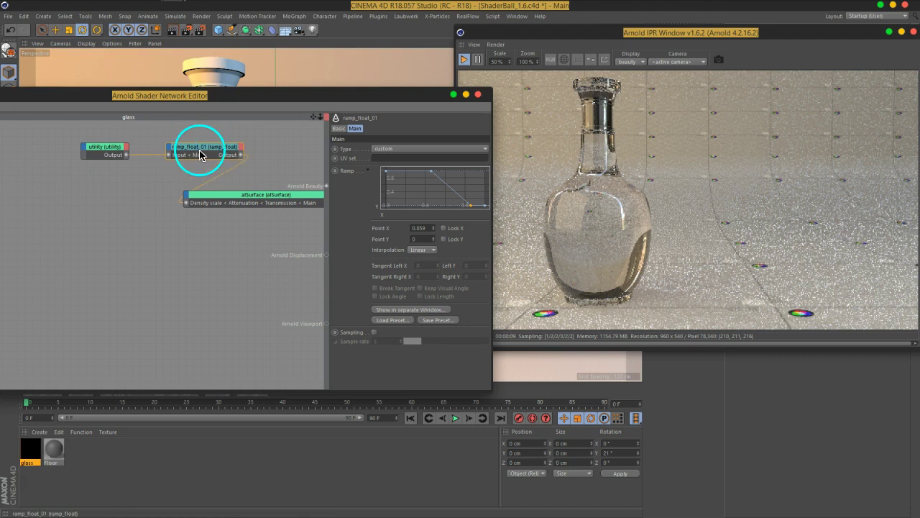
# Step: Check alSurface's attenuation settings and rearrange the utility and ramp_float shaders, placing ramp_float beside alSurface
pyautogui.click(246, 199)
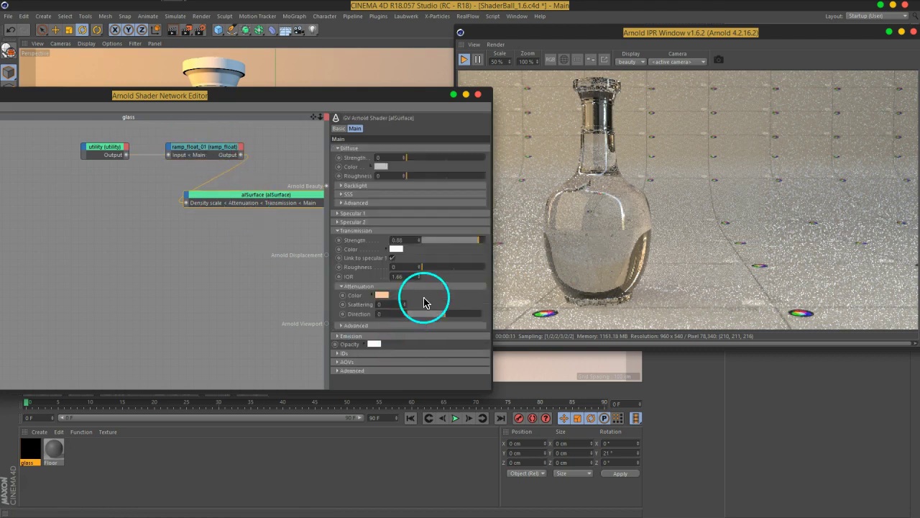
pyautogui.click(112, 157)
pyautogui.moveTo(98, 153); pyautogui.dragTo(45, 153)
pyautogui.moveTo(207, 152); pyautogui.dragTo(125, 196)
pyautogui.click(125, 196)
pyautogui.moveTo(233, 100); pyautogui.dragTo(446, 117)
# Step: Find the clamp shader and insert it between the utility and ramp_float shaders
pyautogui.click(164, 182)
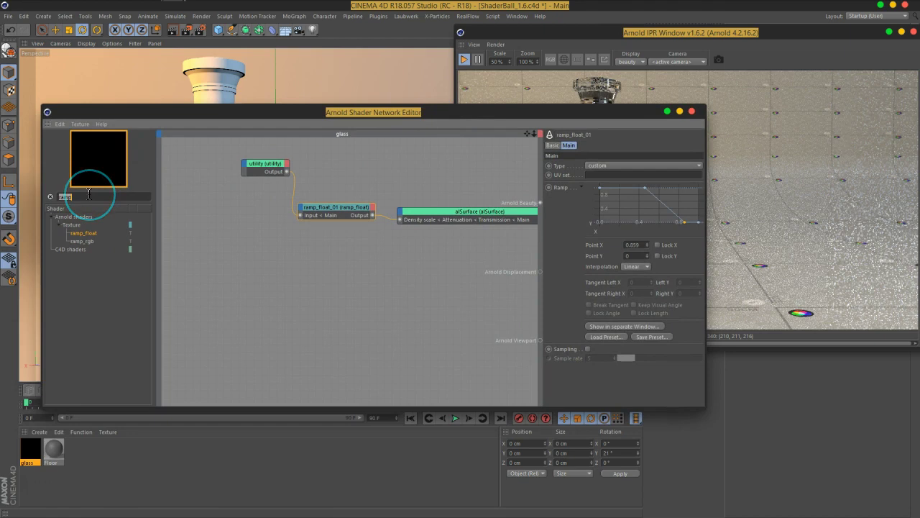
pyautogui.write('clam')
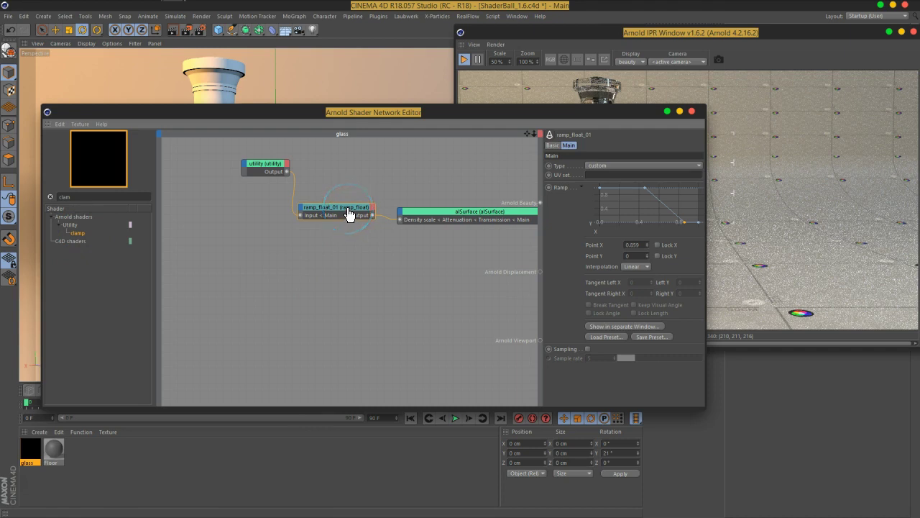
pyautogui.moveTo(262, 169); pyautogui.dragTo(280, 199)
pyautogui.click(254, 171)
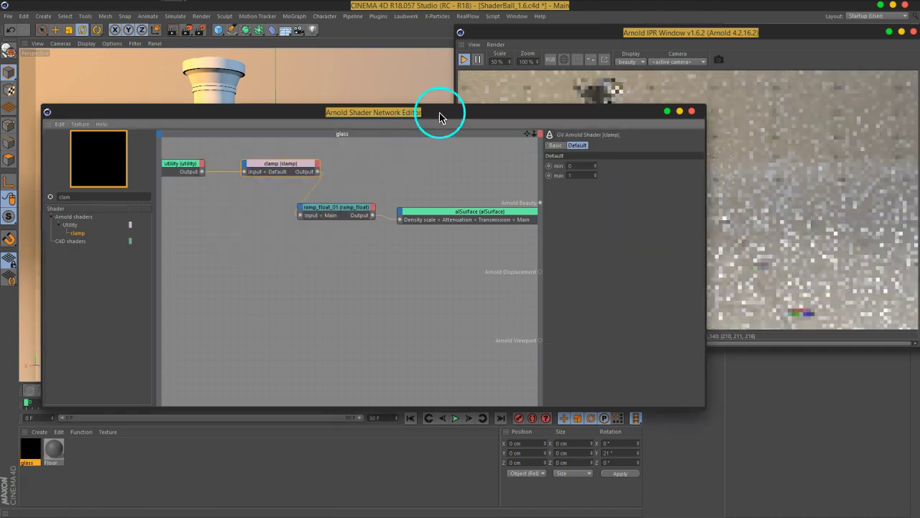
# Step: Set the clamp shader's min to 1 and max to 30
pyautogui.moveTo(438, 113); pyautogui.dragTo(204, 92)
pyautogui.doubleClick(348, 144)
pyautogui.write('1')
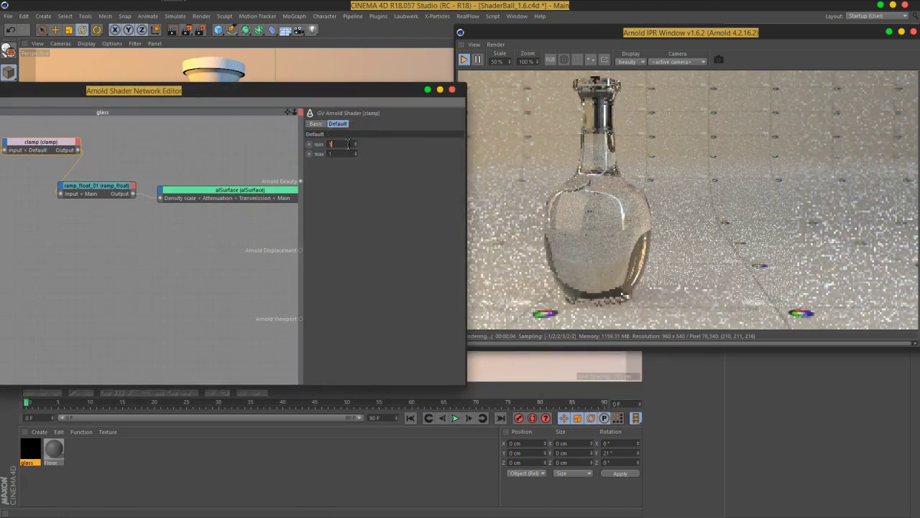
pyautogui.press('Return')
pyautogui.click(356, 154)
pyautogui.moveTo(355, 154); pyautogui.dragTo(354, 108)
pyautogui.doubleClick(348, 153)
pyautogui.write('30')
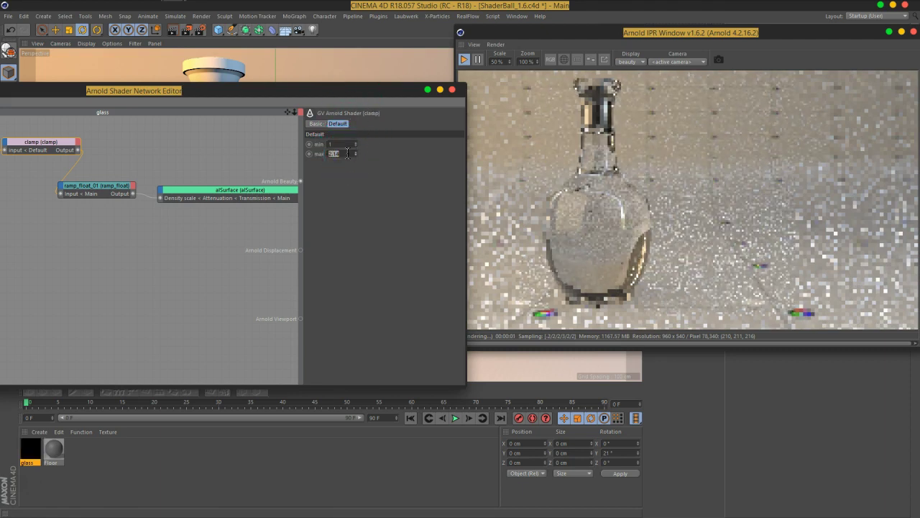
pyautogui.press('Return')
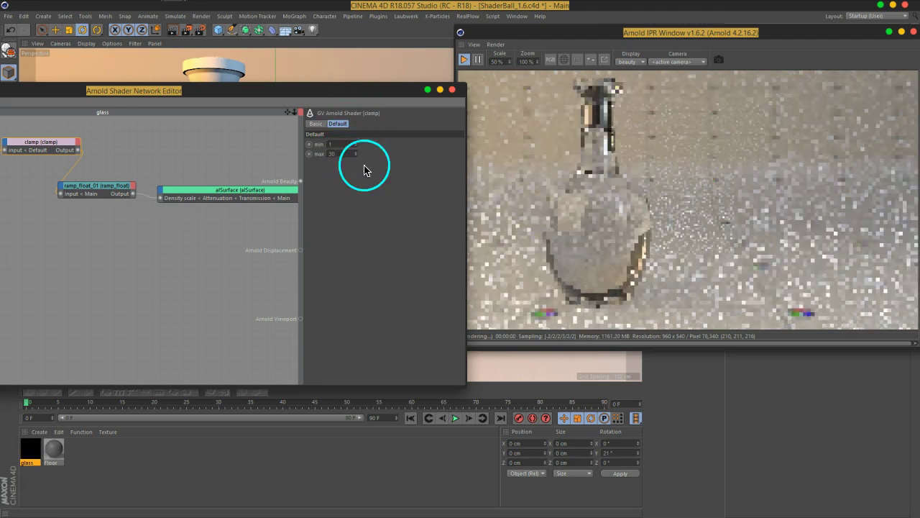
# Step: Rearrange the utility and clamp shaders and connect the utility output directly to ramp_float's input
pyautogui.moveTo(304, 94); pyautogui.dragTo(433, 106)
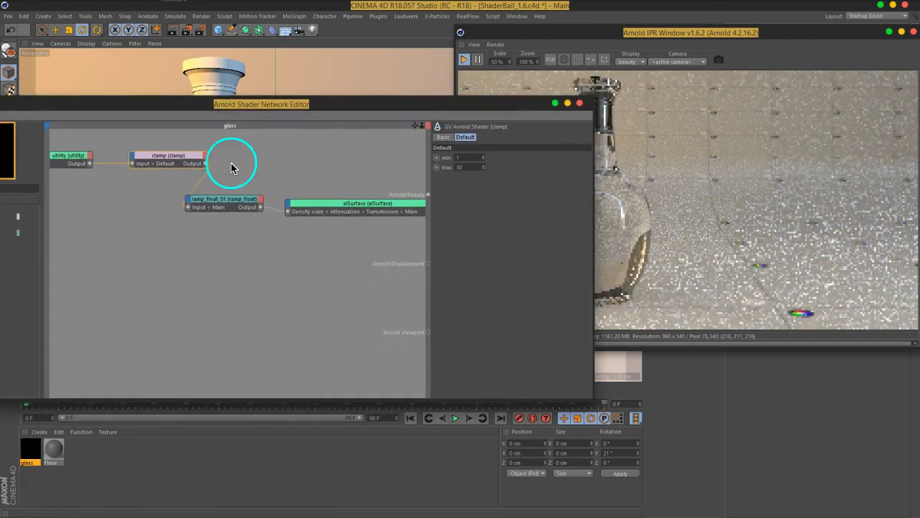
pyautogui.moveTo(74, 155); pyautogui.dragTo(85, 176)
pyautogui.moveTo(175, 160); pyautogui.dragTo(163, 156)
pyautogui.moveTo(284, 107); pyautogui.dragTo(204, 98)
pyautogui.click(112, 180)
pyautogui.moveTo(111, 180); pyautogui.dragTo(21, 171)
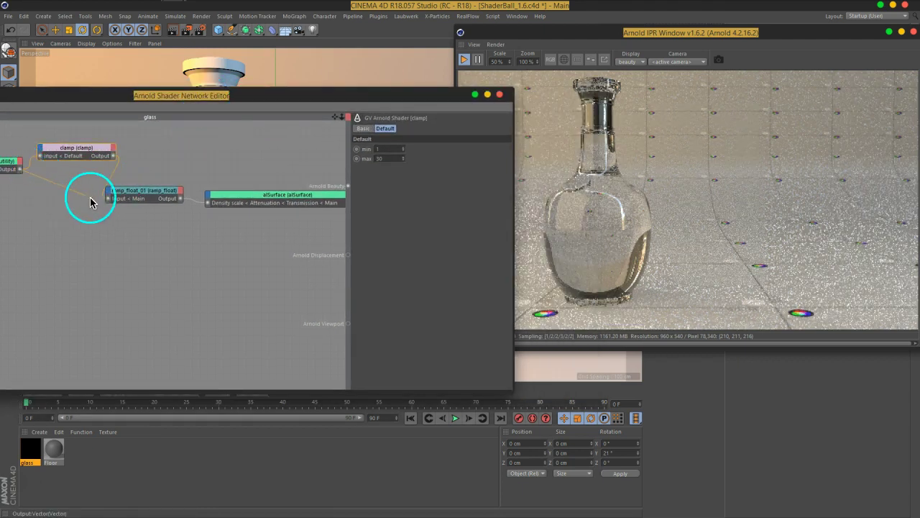
pyautogui.moveTo(107, 204); pyautogui.dragTo(107, 203)
# Step: Rewire the clamp between ramp_float and alSurface's density scale, and reposition the ramp_float and clamp shaders in that order
pyautogui.click(113, 157)
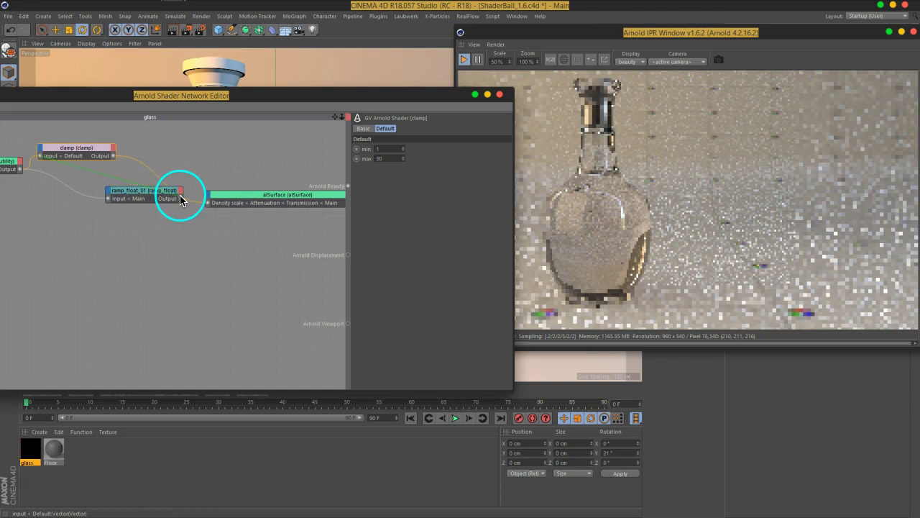
pyautogui.moveTo(59, 155); pyautogui.dragTo(190, 165)
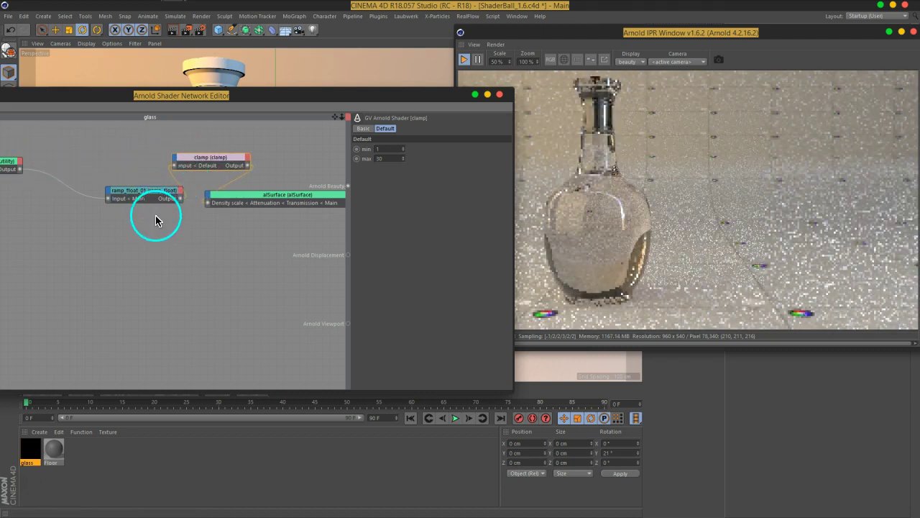
pyautogui.moveTo(141, 198); pyautogui.dragTo(102, 199)
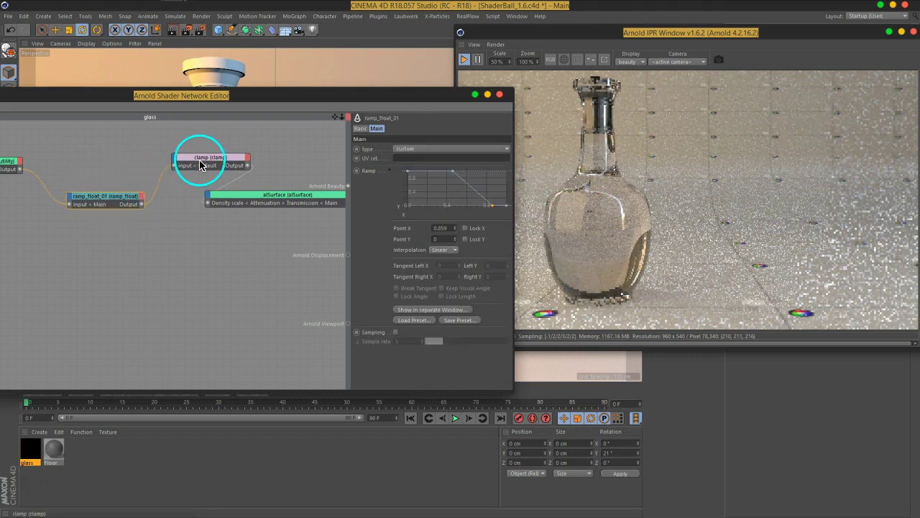
pyautogui.moveTo(199, 159); pyautogui.dragTo(170, 165)
# Step: Try a clamp min of 5, then set it to 3
pyautogui.click(395, 149)
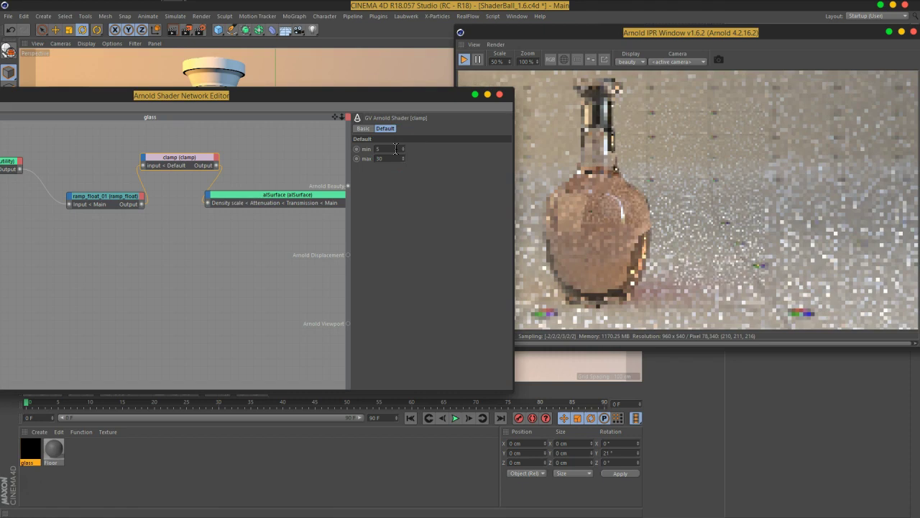
pyautogui.doubleClick(395, 149)
pyautogui.write('3')
pyautogui.press('Return')
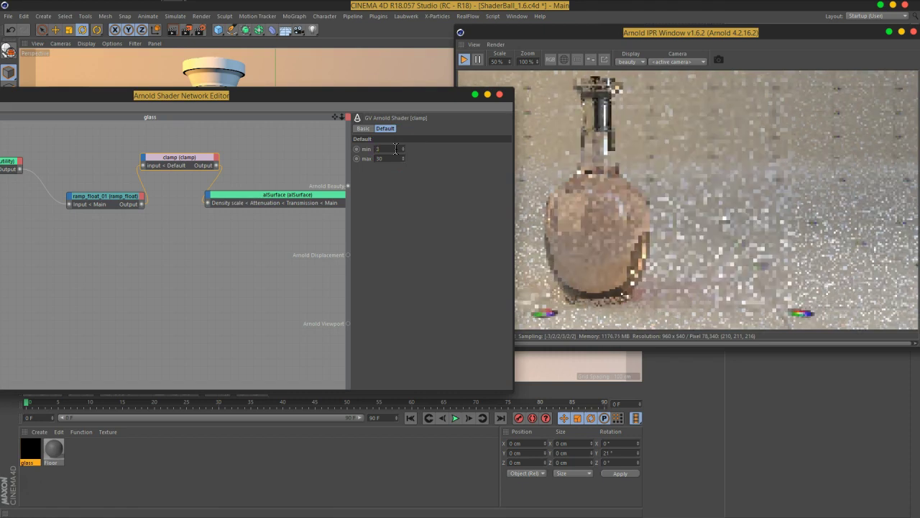
pyautogui.click(427, 222)
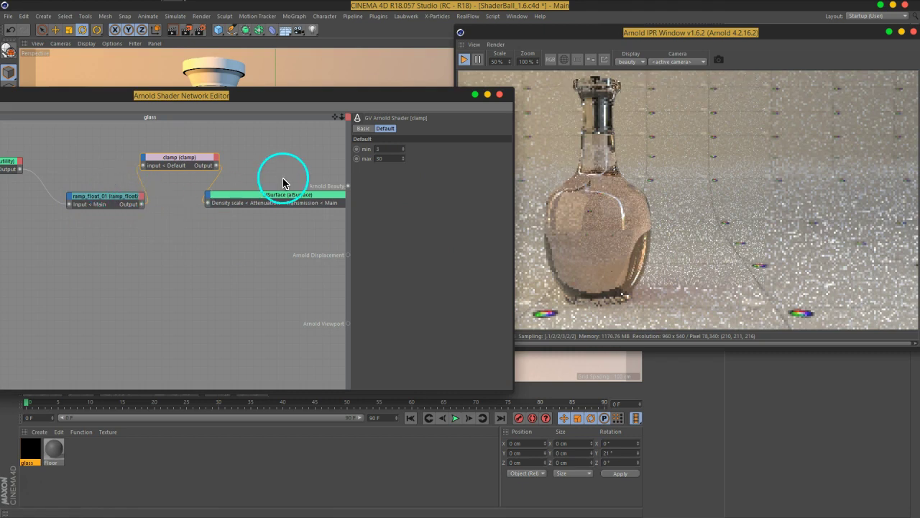
# Step: Find the image texture shader and add it to the glass network below ramp_float_01
pyautogui.moveTo(320, 99); pyautogui.dragTo(405, 106)
pyautogui.moveTo(463, 105); pyautogui.dragTo(403, 106)
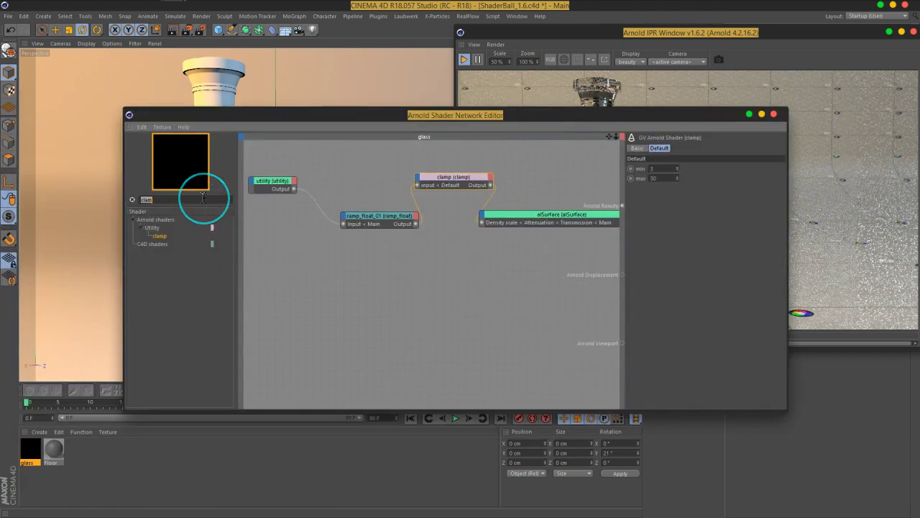
pyautogui.write('ima')
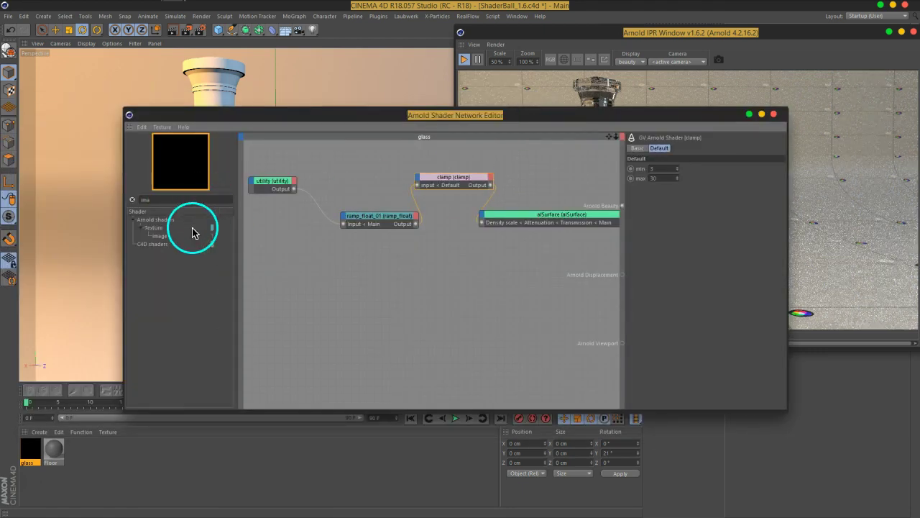
pyautogui.moveTo(267, 276); pyautogui.dragTo(363, 272)
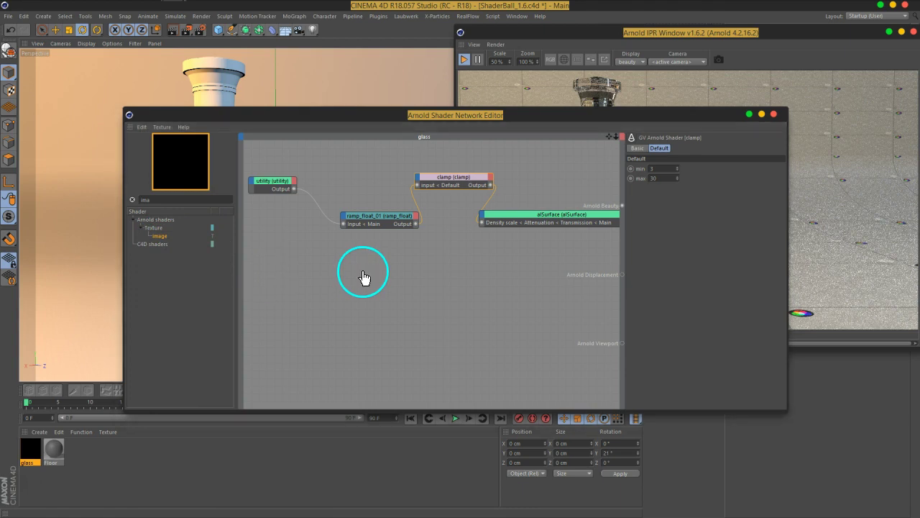
# Step: Browse the Masks texture folder and load Floral2.jpg into the image shader
pyautogui.moveTo(598, 102); pyautogui.dragTo(529, 44)
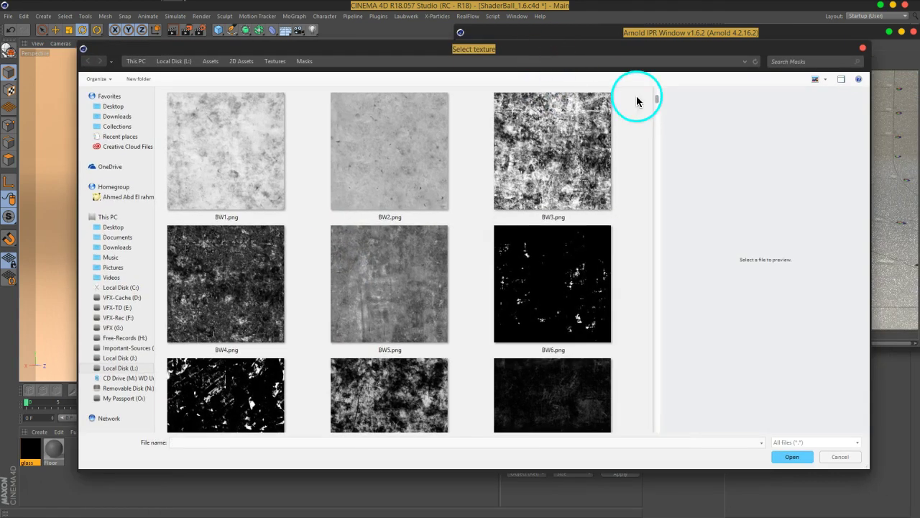
pyautogui.moveTo(653, 454); pyautogui.dragTo(652, 434)
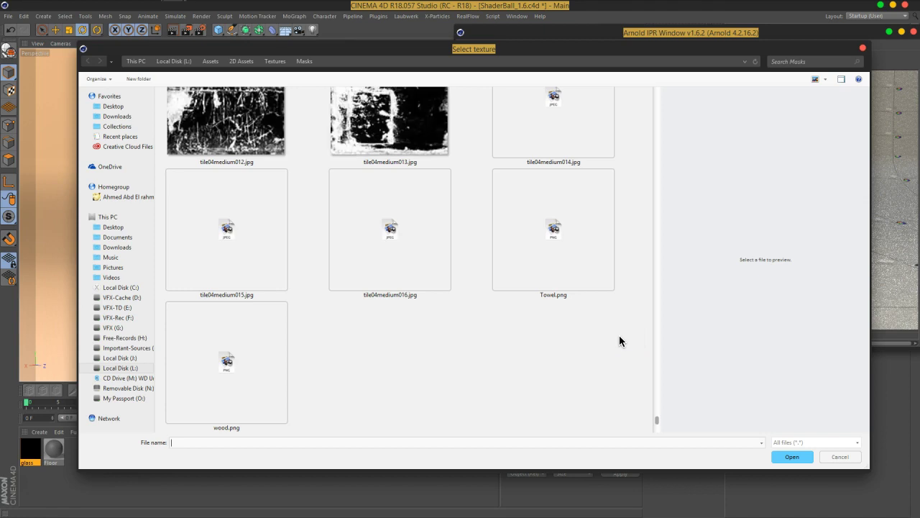
pyautogui.scroll(3, 620, 337)
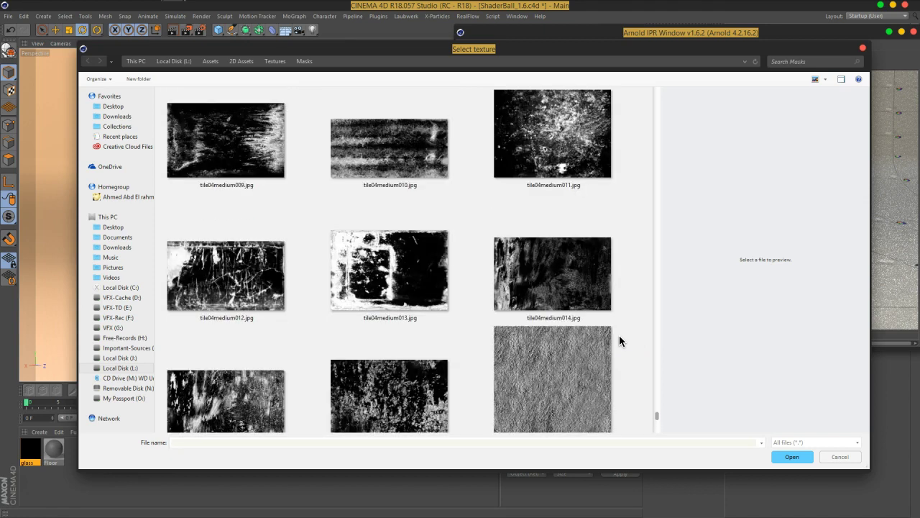
pyautogui.scroll(10, 620, 341)
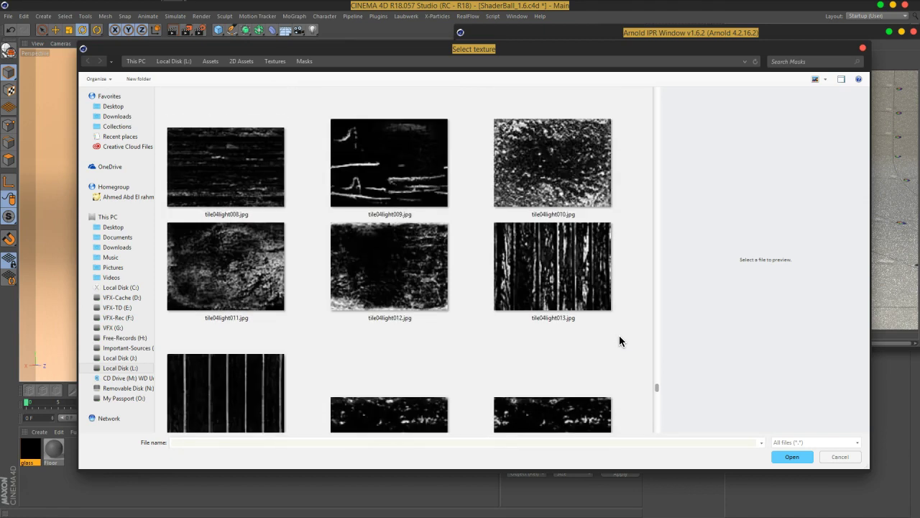
pyautogui.scroll(10, 620, 342)
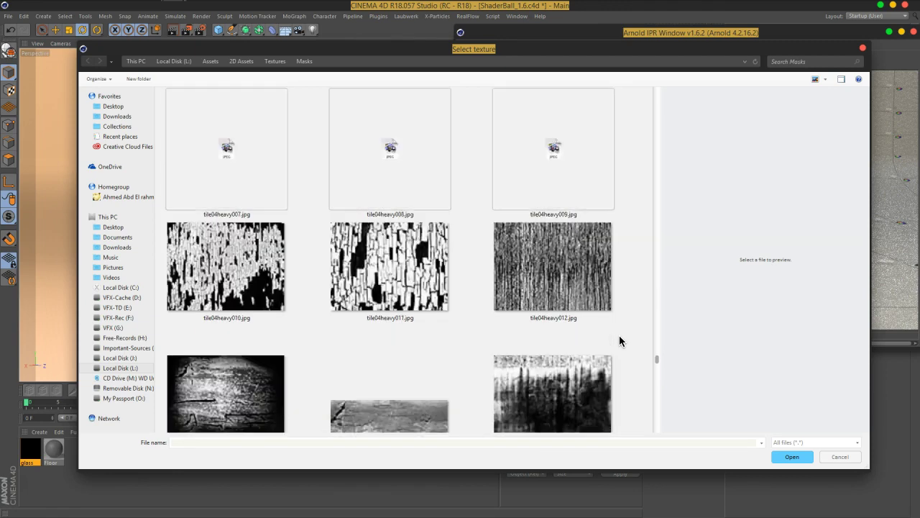
pyautogui.scroll(10, 620, 342)
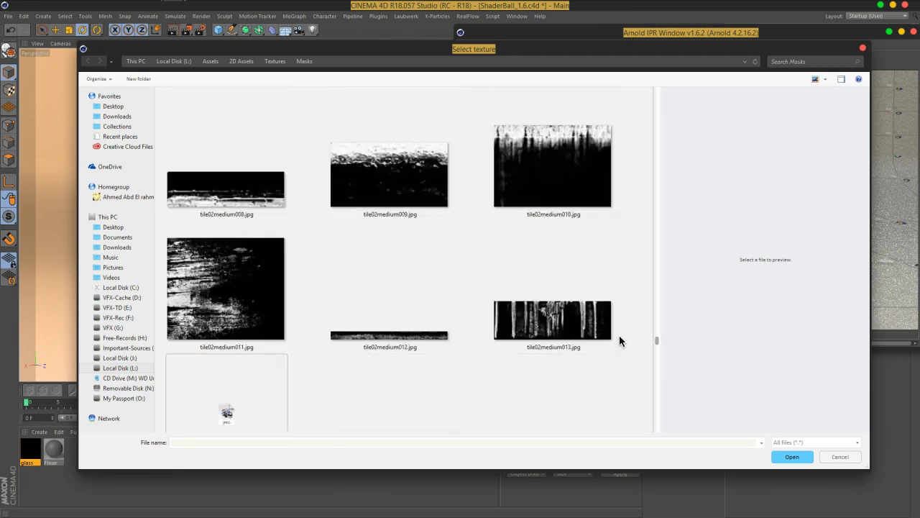
pyautogui.scroll(10, 620, 342)
pyautogui.scroll(10, 620, 342)
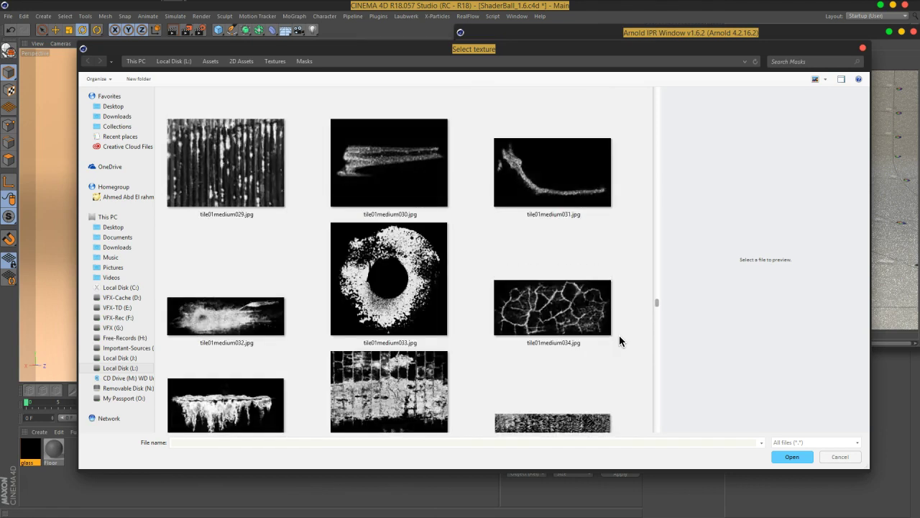
pyautogui.scroll(10, 620, 341)
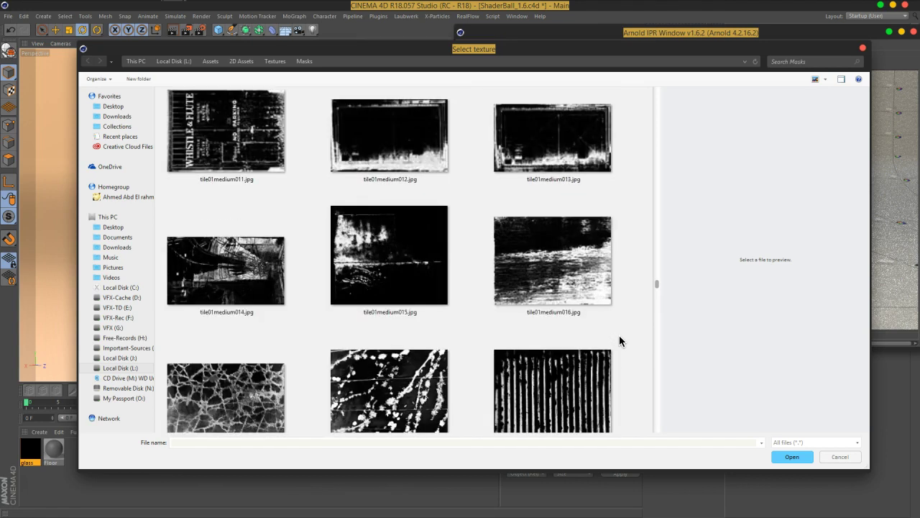
pyautogui.scroll(8, 619, 342)
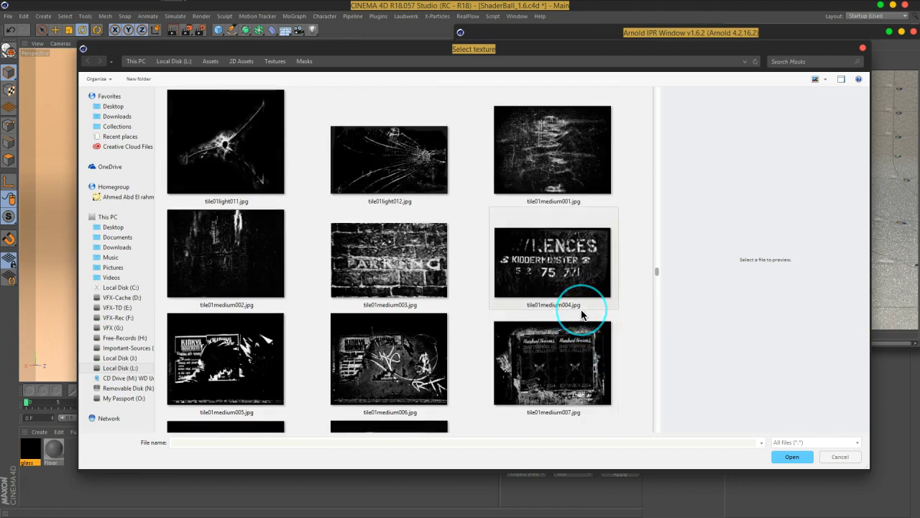
pyautogui.click(547, 269)
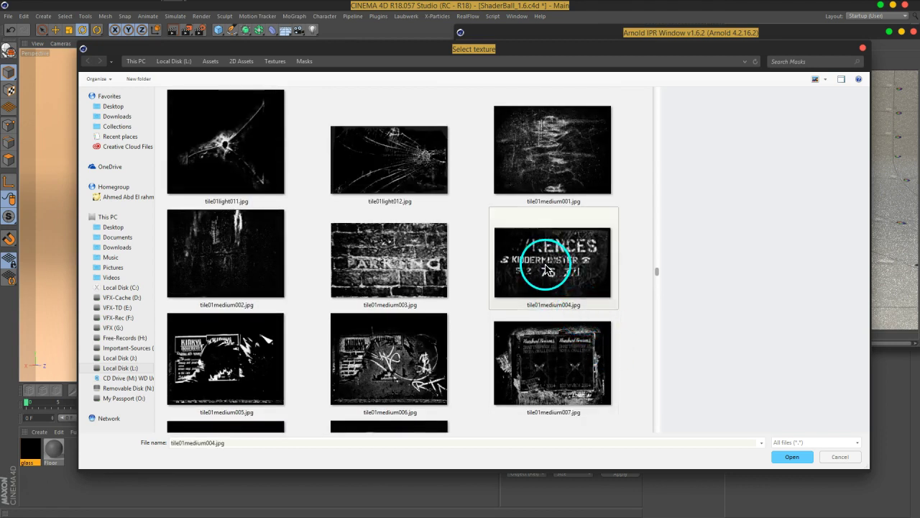
pyautogui.scroll(10, 550, 284)
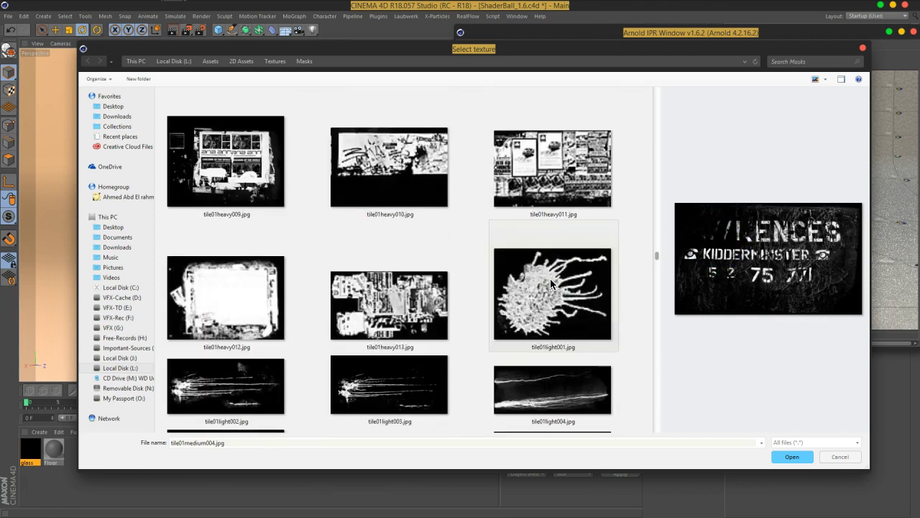
pyautogui.scroll(4, 447, 306)
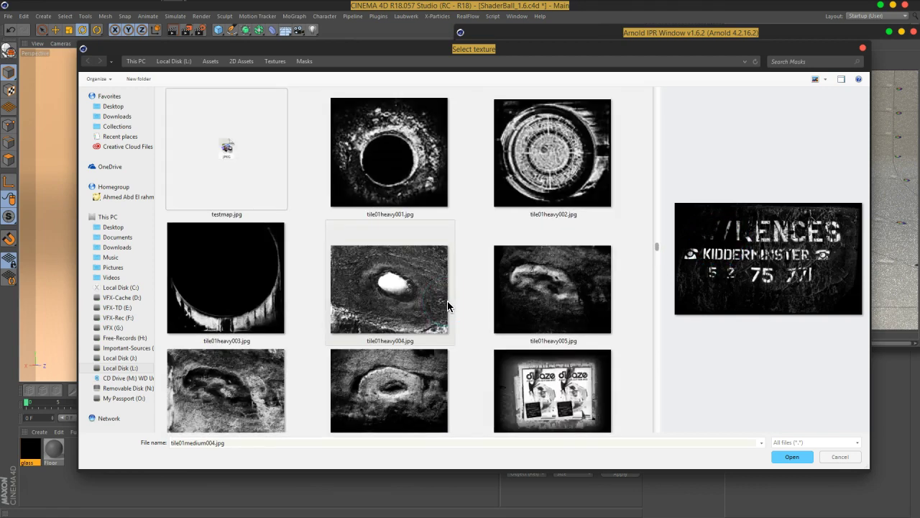
pyautogui.scroll(8, 447, 306)
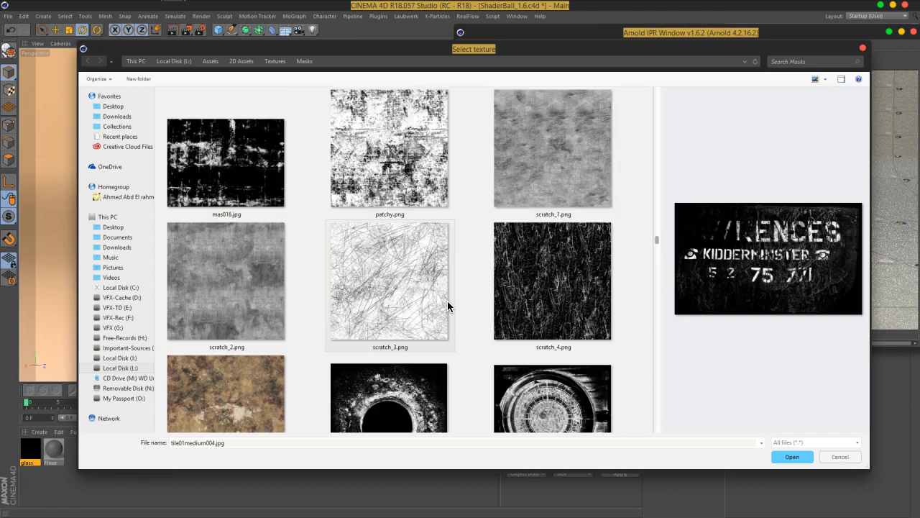
pyautogui.scroll(3, 447, 305)
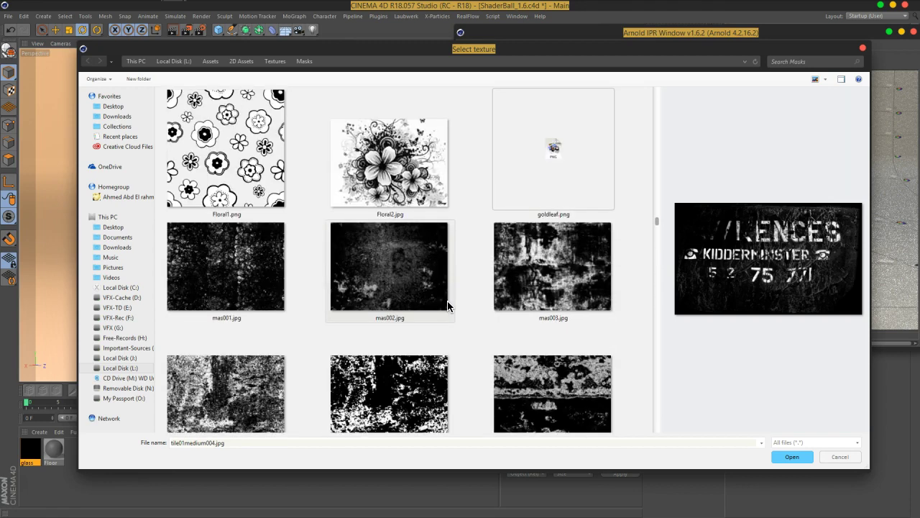
pyautogui.click(381, 189)
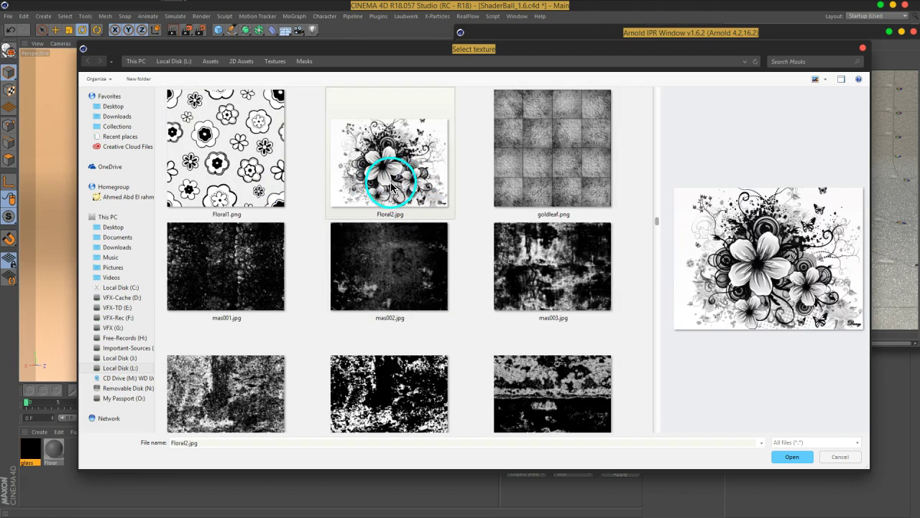
pyautogui.scroll(1, 392, 197)
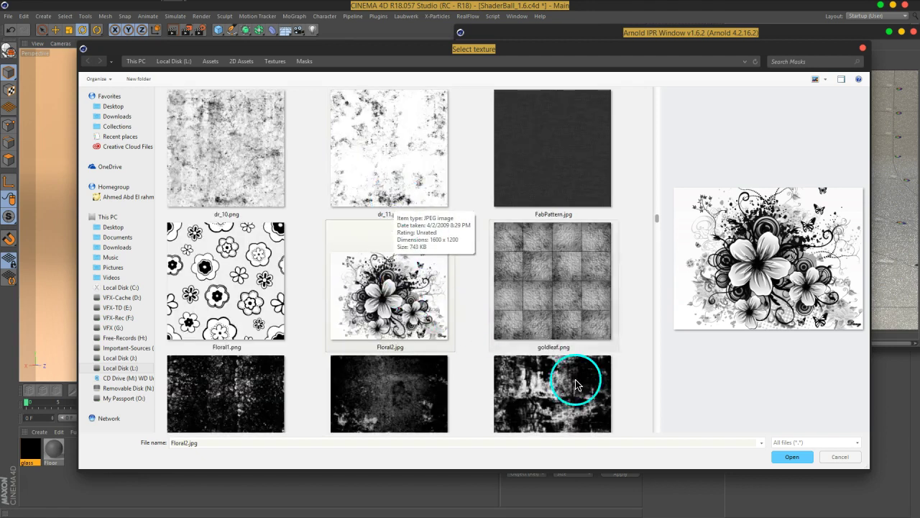
pyautogui.click(792, 457)
pyautogui.click(468, 297)
# Step: Reposition the alSurface shader and connect the image shader's output to Arnold Beauty to preview the texture on the bottle
pyautogui.moveTo(561, 119); pyautogui.dragTo(272, 96)
pyautogui.click(41, 260)
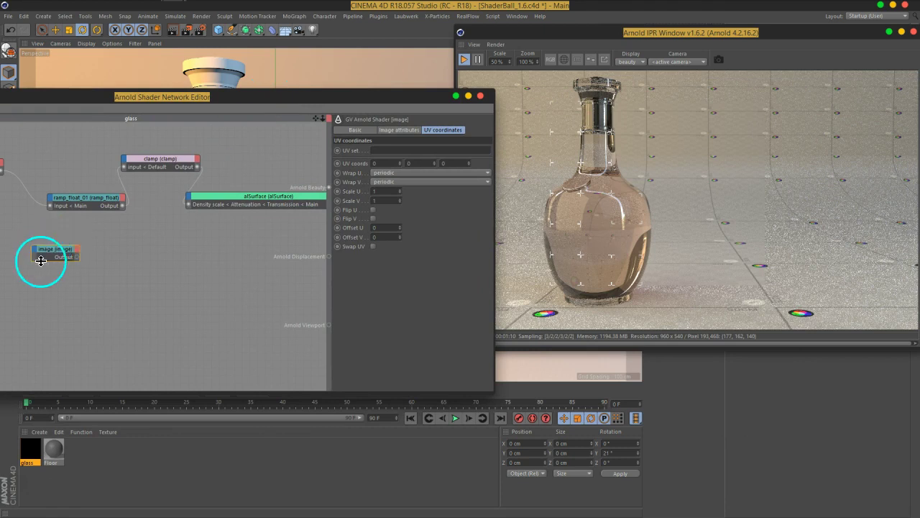
pyautogui.moveTo(246, 204); pyautogui.dragTo(206, 208)
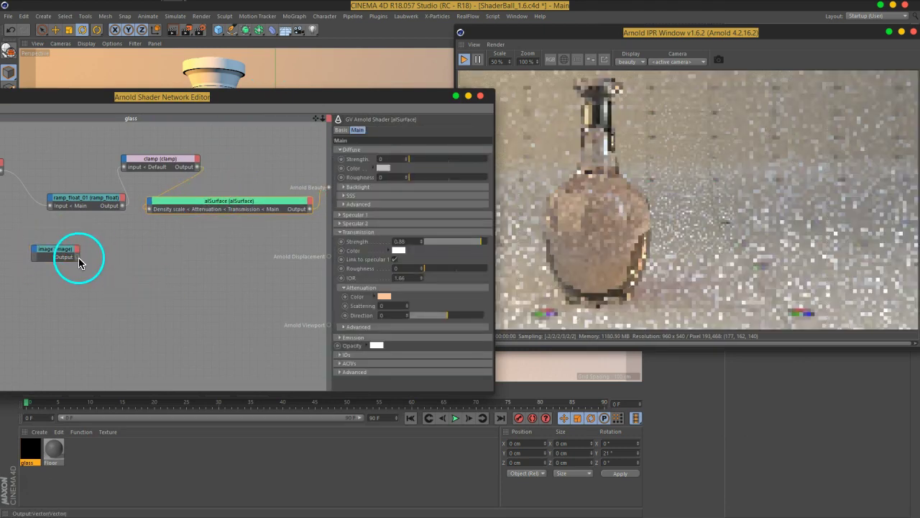
pyautogui.moveTo(328, 189); pyautogui.dragTo(328, 188)
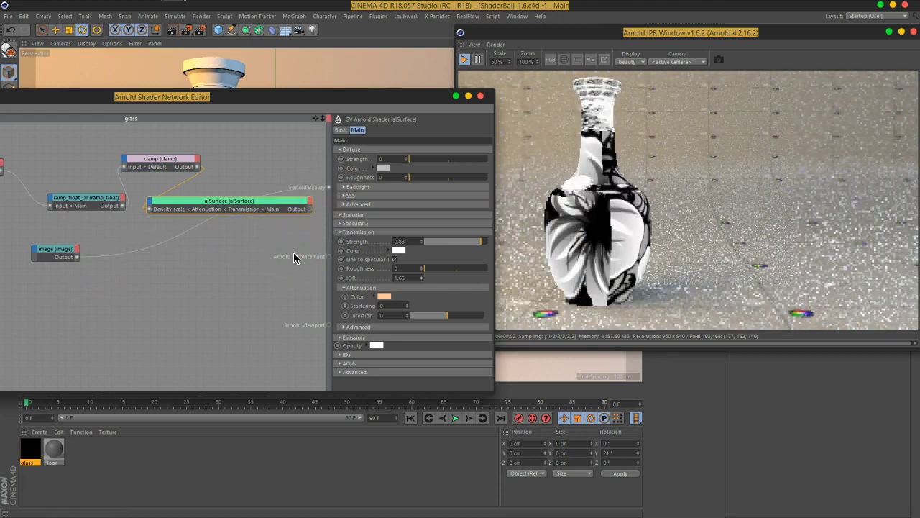
# Step: Set the image shader's Wrap U and Wrap V to file
pyautogui.click(49, 250)
pyautogui.click(411, 174)
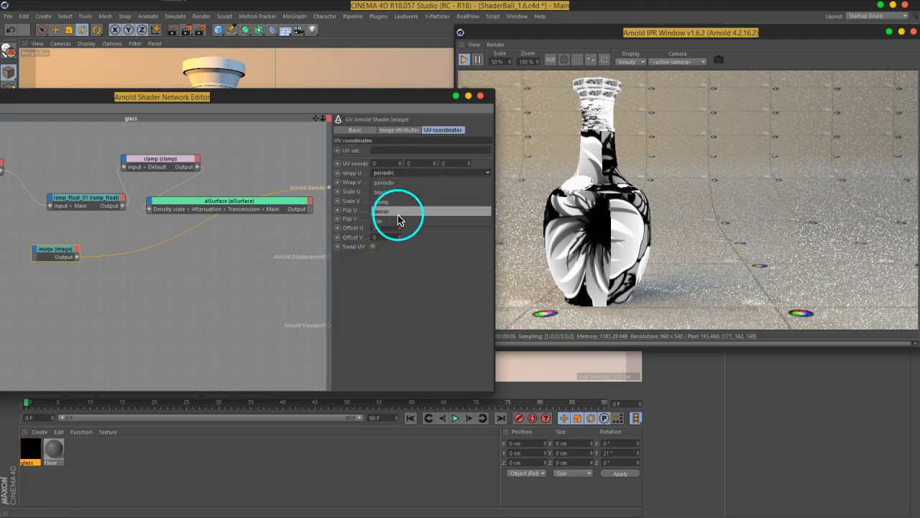
pyautogui.click(400, 211)
pyautogui.click(401, 182)
pyautogui.click(397, 235)
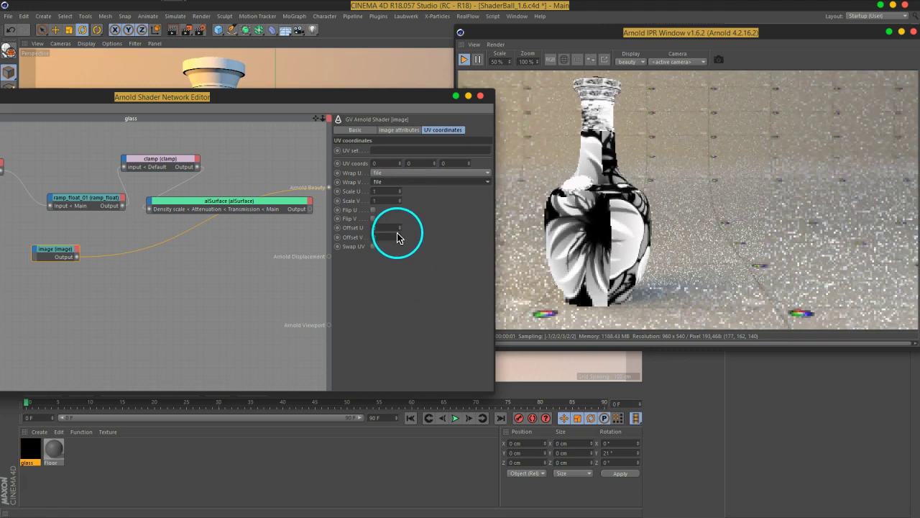
# Step: Try Scale U and Scale V of 0.2 with Offset U at 0.34 on the image shader
pyautogui.moveTo(399, 192); pyautogui.dragTo(400, 215)
pyautogui.doubleClick(392, 191)
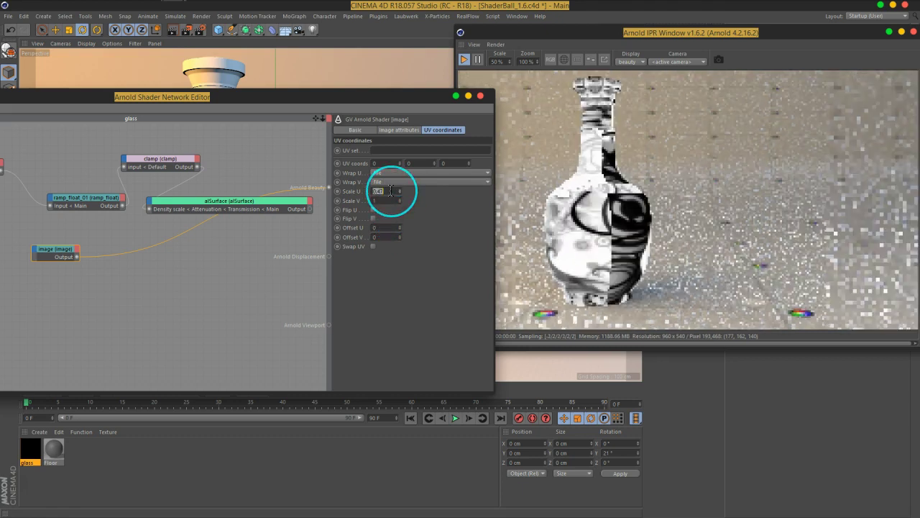
pyautogui.write('0.2')
pyautogui.press('Tab')
pyautogui.write('0.2')
pyautogui.click(407, 236)
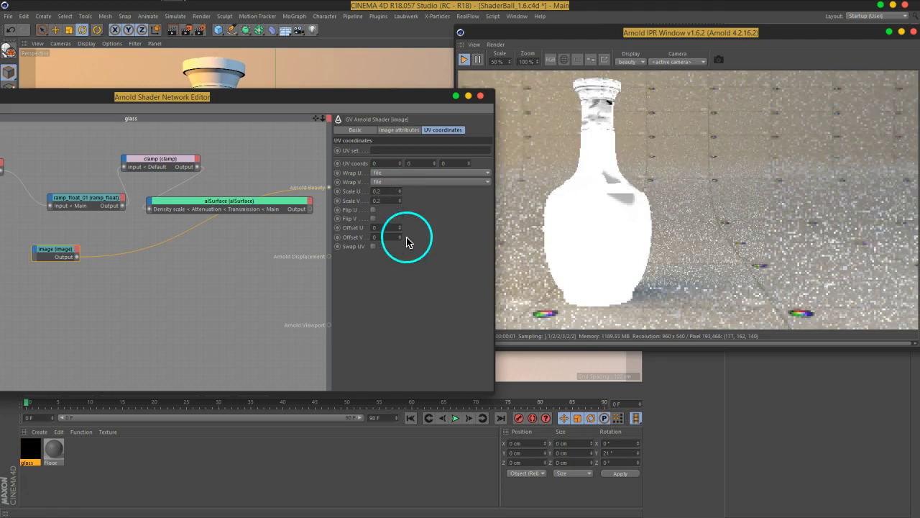
pyautogui.moveTo(400, 229)
pyautogui.mouseDown()
pyautogui.moveTo(400, 209)
pyautogui.moveTo(407, 214)
pyautogui.mouseUp()
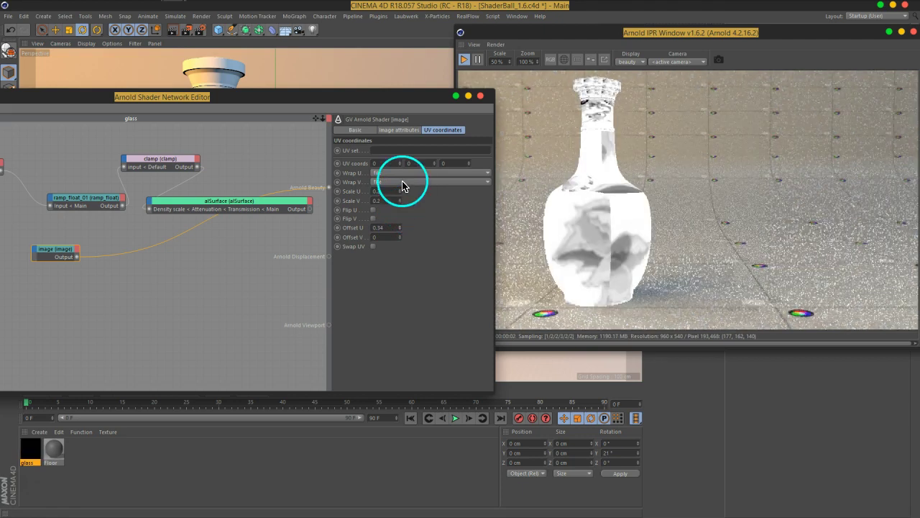
pyautogui.click(412, 257)
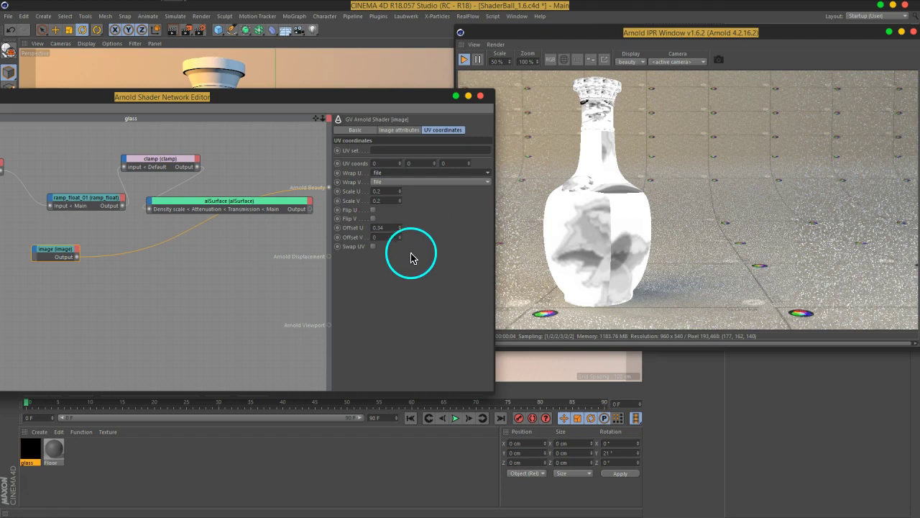
# Step: Reset the image shader's Scale U and Scale V to 1 and check its image attributes
pyautogui.rightClick(400, 193)
pyautogui.rightClick(399, 202)
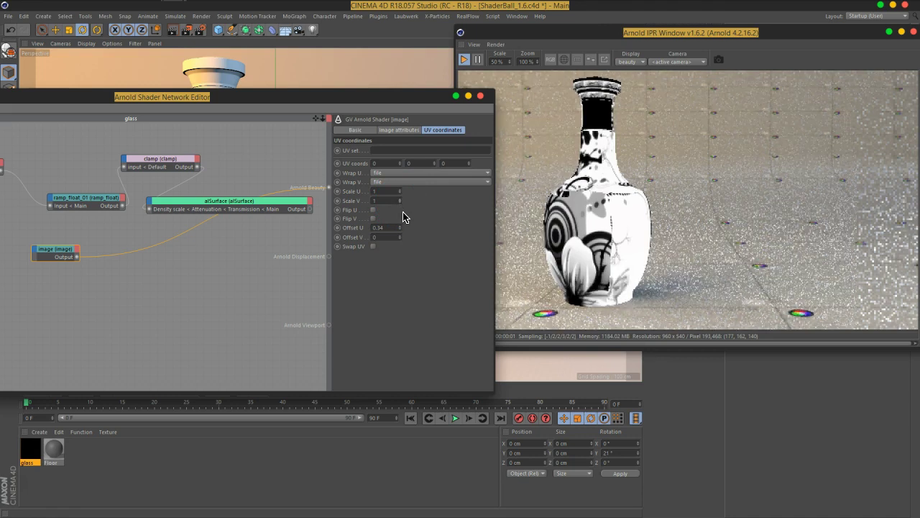
pyautogui.click(415, 130)
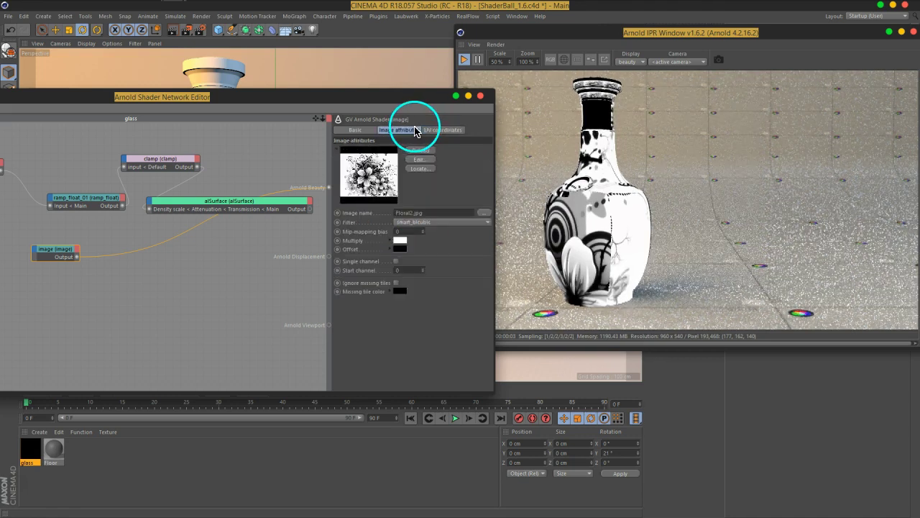
pyautogui.click(453, 130)
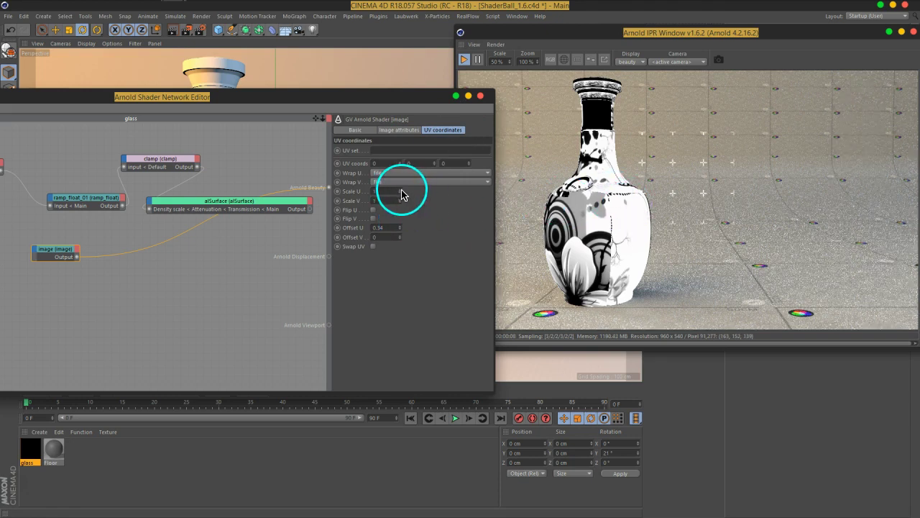
# Step: Try an Offset U of 0.06 on the image shader, keeping the file wrap mode
pyautogui.moveTo(401, 231); pyautogui.dragTo(408, 246)
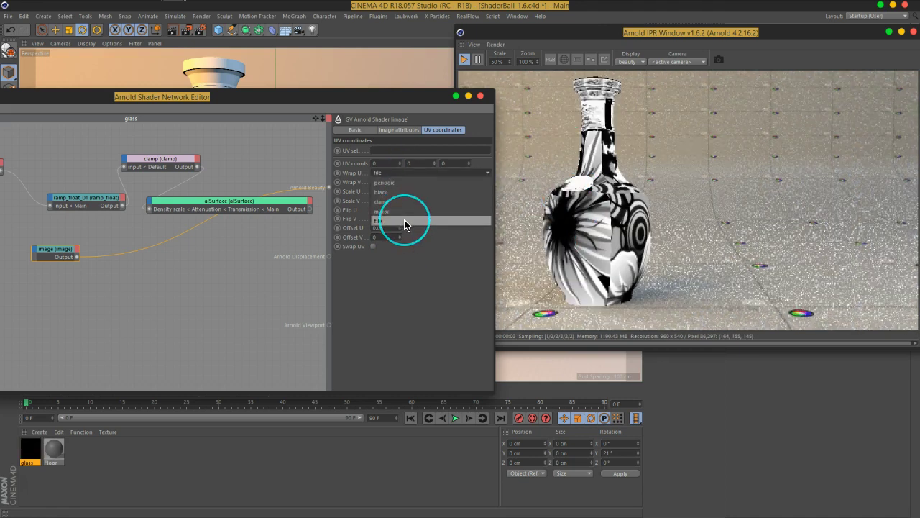
pyautogui.click(404, 221)
pyautogui.click(404, 184)
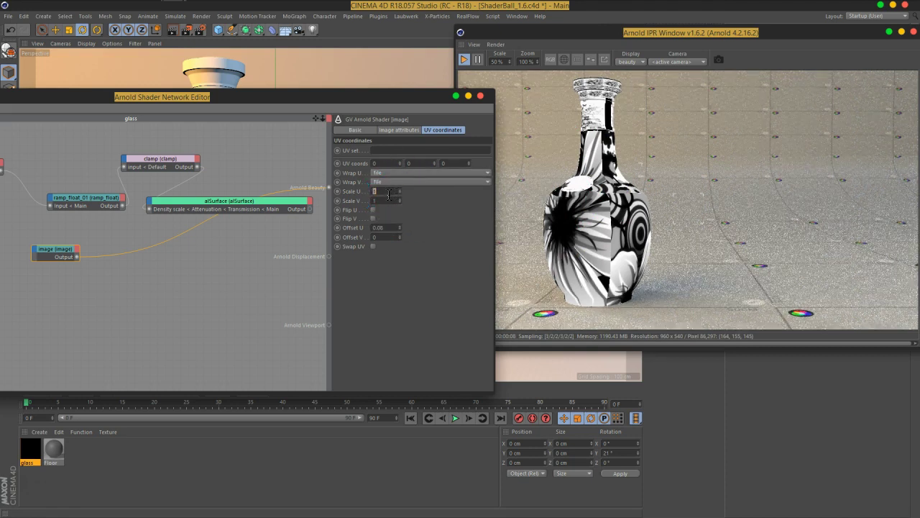
# Step: Try Scale U and Scale V of 0.2 with an Offset U of 0.78 on the image shader
pyautogui.write('0.2')
pyautogui.press('Return')
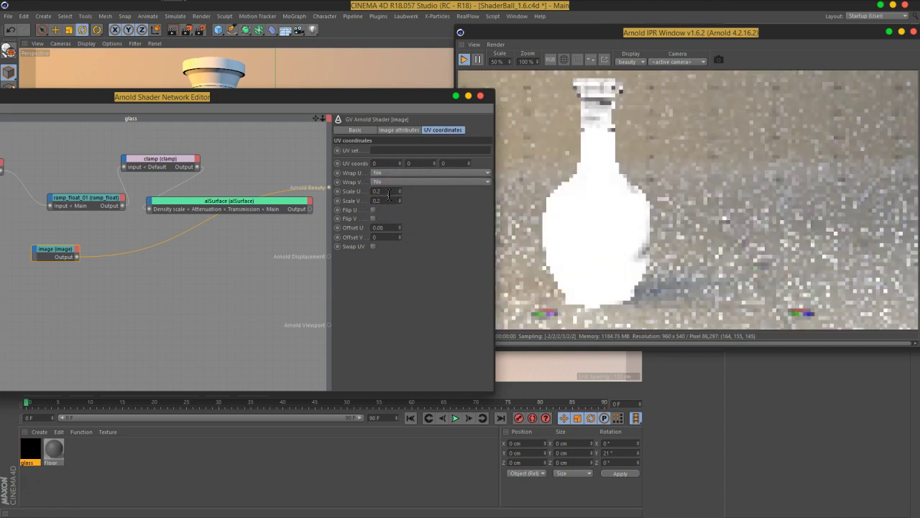
pyautogui.click(393, 227)
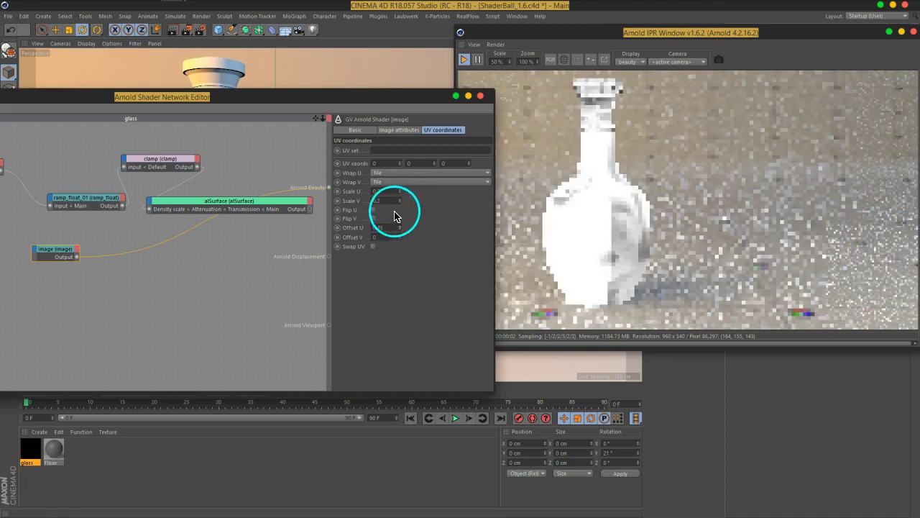
pyautogui.moveTo(394, 216); pyautogui.dragTo(392, 278)
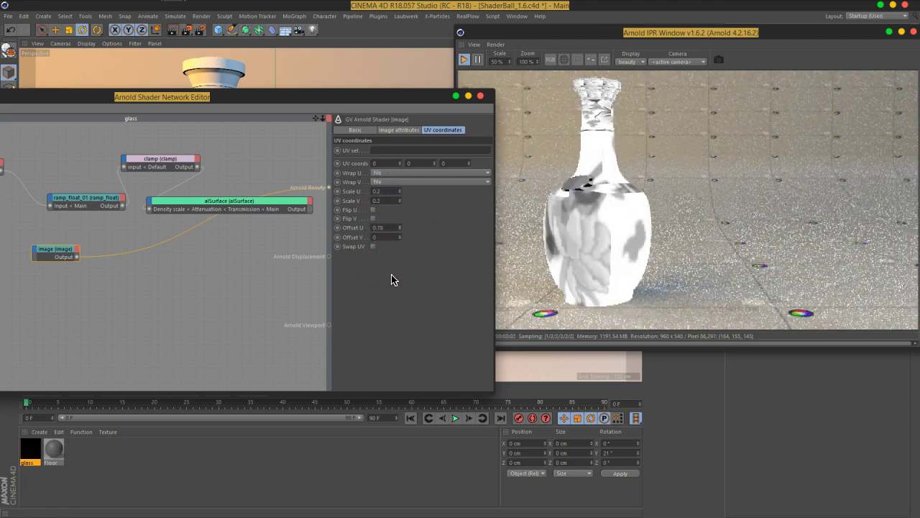
# Step: Try Cubic projection on the bottle's glass texture tag, return it to UVW Mapping, and toggle Tile off and on
pyautogui.moveTo(712, 34); pyautogui.dragTo(374, 44)
pyautogui.click(805, 79)
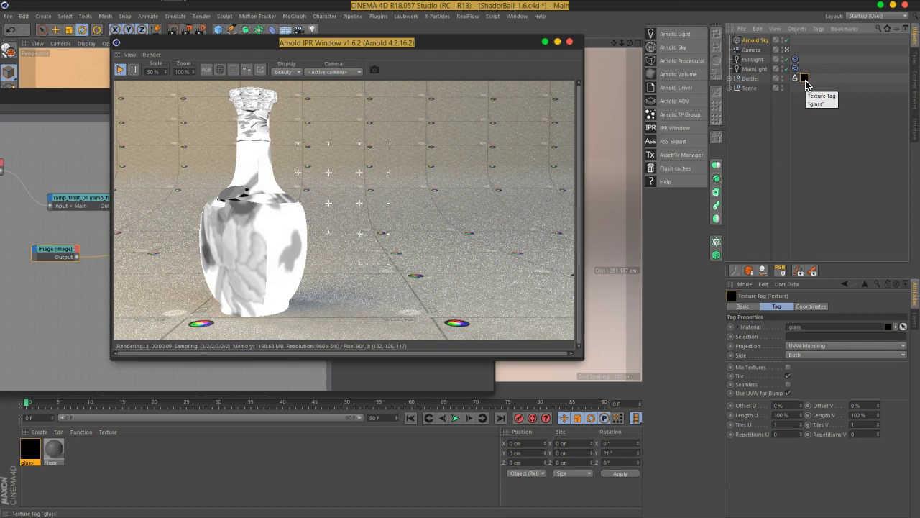
pyautogui.click(836, 347)
pyautogui.click(801, 376)
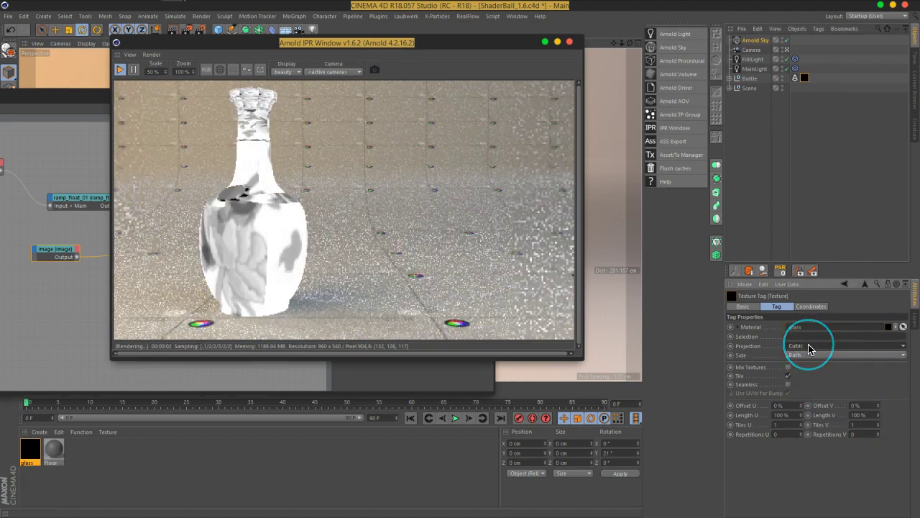
pyautogui.click(811, 347)
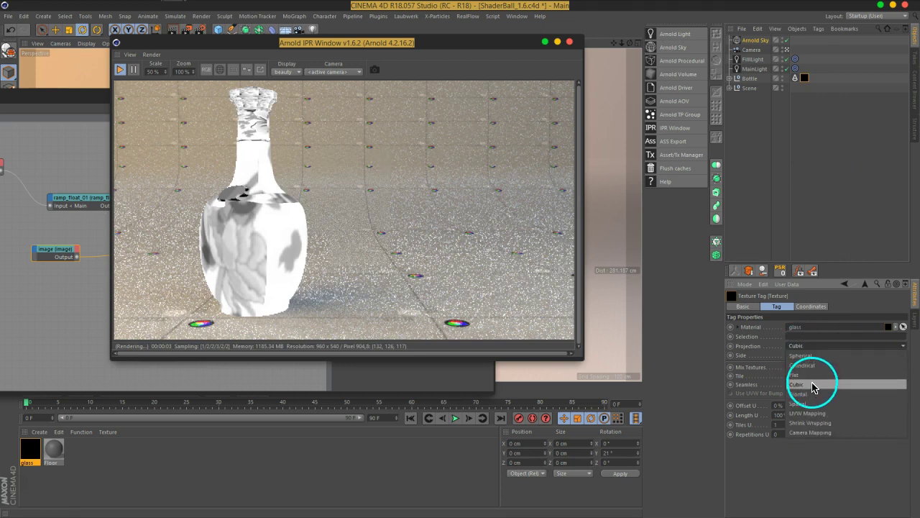
pyautogui.click(811, 415)
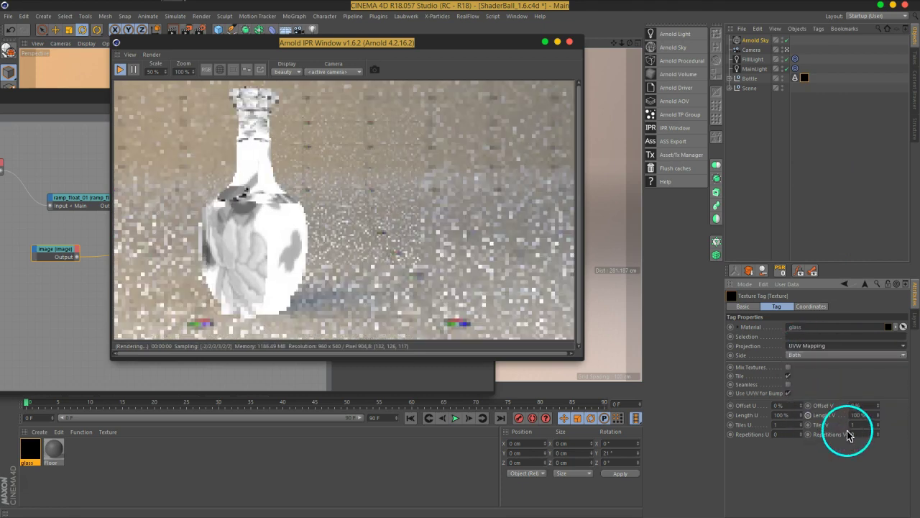
pyautogui.click(788, 376)
pyautogui.click(789, 376)
pyautogui.moveTo(406, 45); pyautogui.dragTo(734, 39)
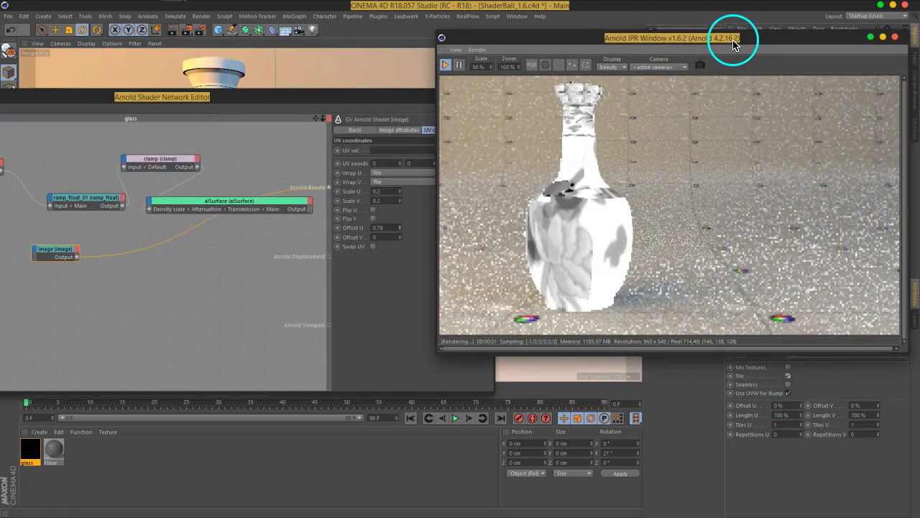
# Step: Try Scale U and Scale V of 5 with an Offset U of 1.21 on the image shader
pyautogui.moveTo(280, 101); pyautogui.dragTo(282, 94)
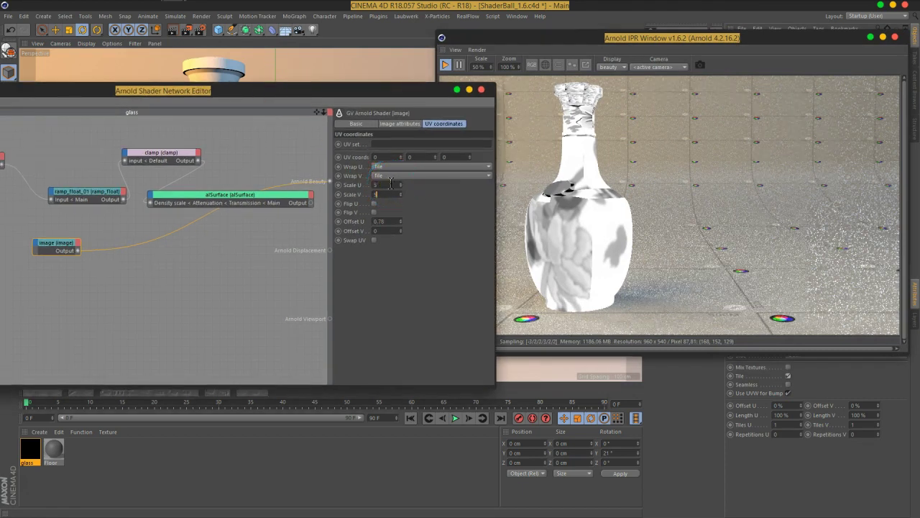
pyautogui.press('Return')
pyautogui.click(396, 195)
pyautogui.moveTo(401, 222); pyautogui.dragTo(410, 246)
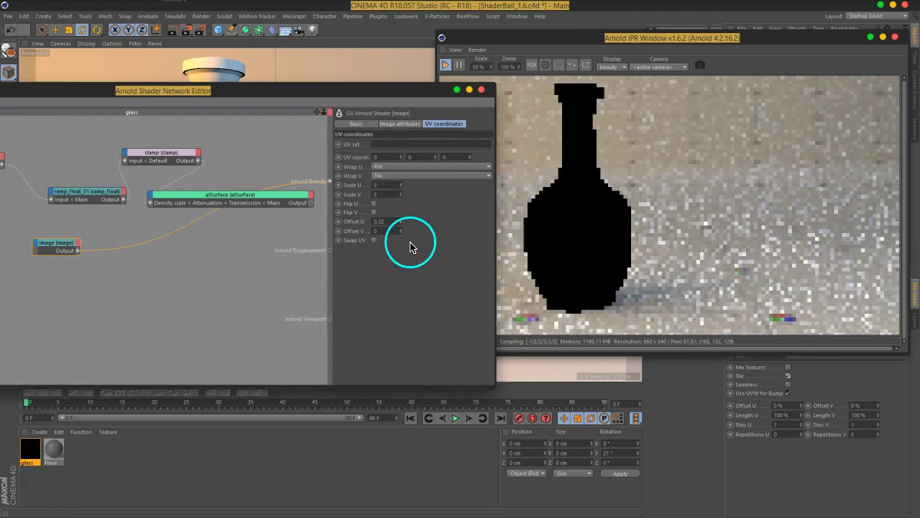
# Step: Set the image shader's Scale U and Scale V to 2
pyautogui.doubleClick(395, 186)
pyautogui.write('2')
pyautogui.press('Tab')
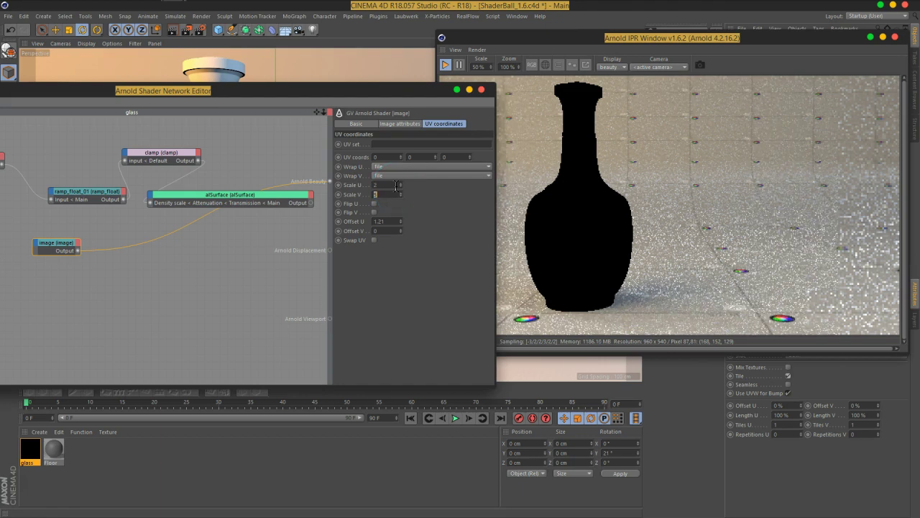
pyautogui.write('2')
pyautogui.press('Return')
pyautogui.click(636, 63)
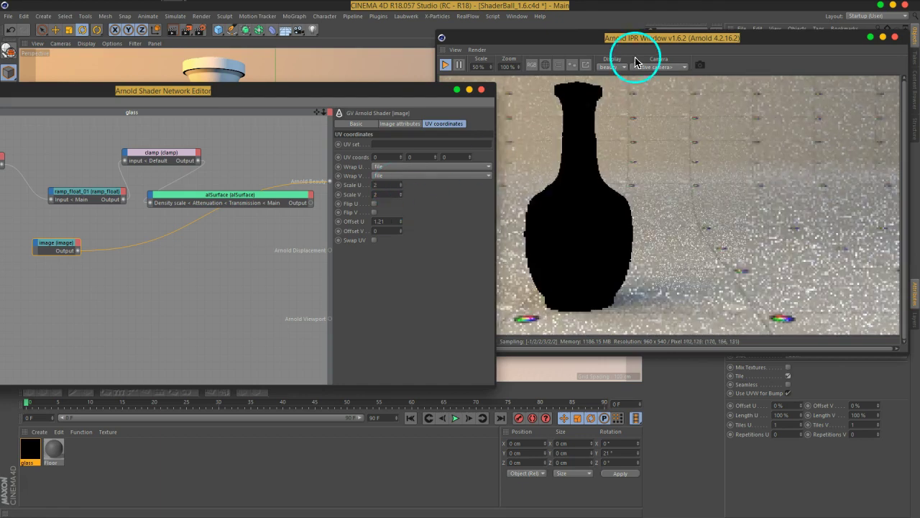
# Step: Reset the image shader's Offset U to 0 and adjust it to about -0.26
pyautogui.click(394, 221)
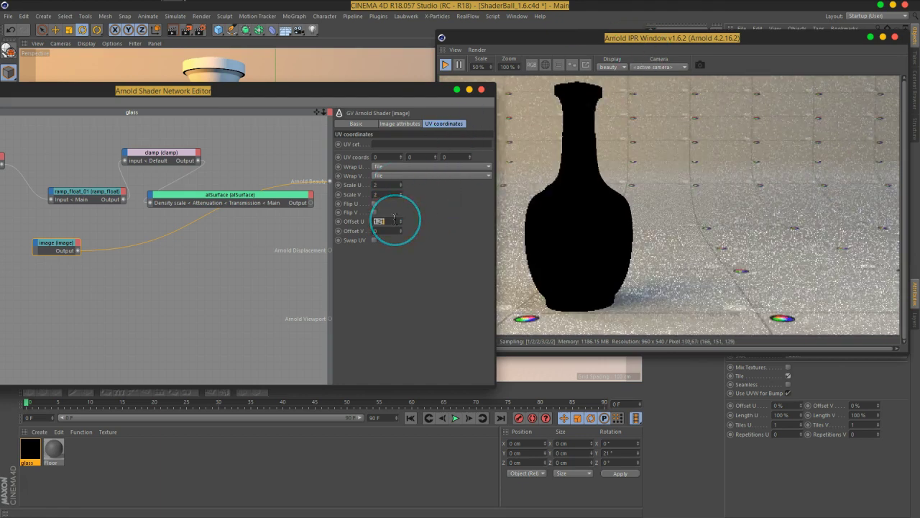
pyautogui.write('0')
pyautogui.press('Return')
pyautogui.click(411, 239)
pyautogui.moveTo(401, 221); pyautogui.dragTo(404, 238)
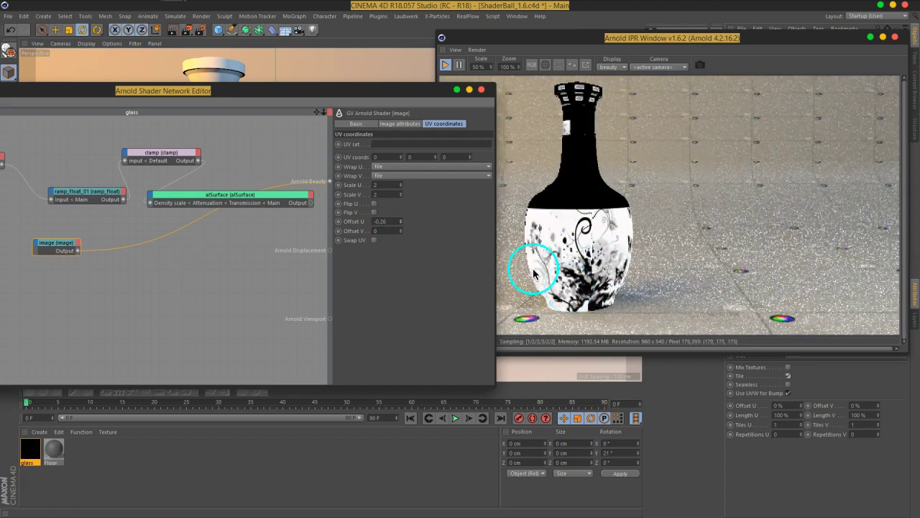
# Step: Set the image shader's Wrap U and Wrap V to periodic
pyautogui.click(394, 166)
pyautogui.click(396, 176)
pyautogui.click(395, 176)
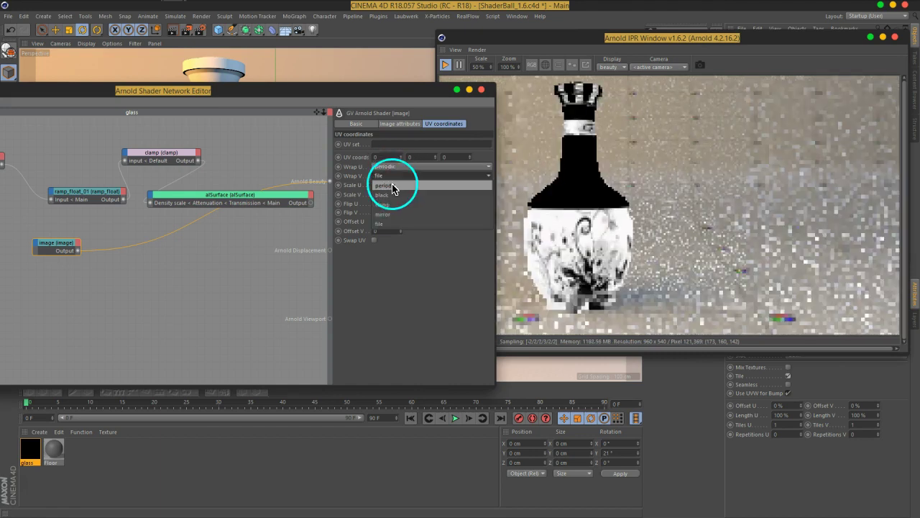
pyautogui.click(392, 187)
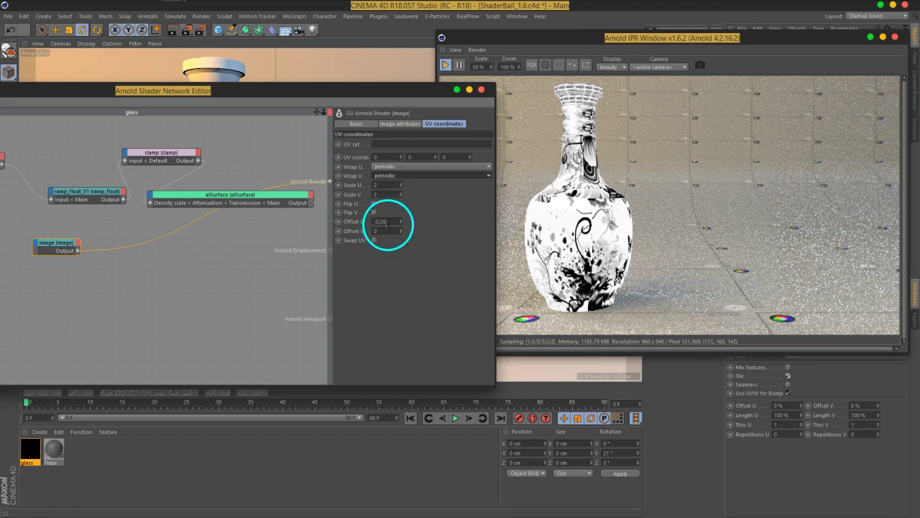
# Step: Adjust the image shader's Offset U to -0.17 and set Scale U and Scale V to 4
pyautogui.moveTo(400, 223); pyautogui.dragTo(400, 219)
pyautogui.doubleClick(386, 185)
pyautogui.write('4')
pyautogui.press('Return')
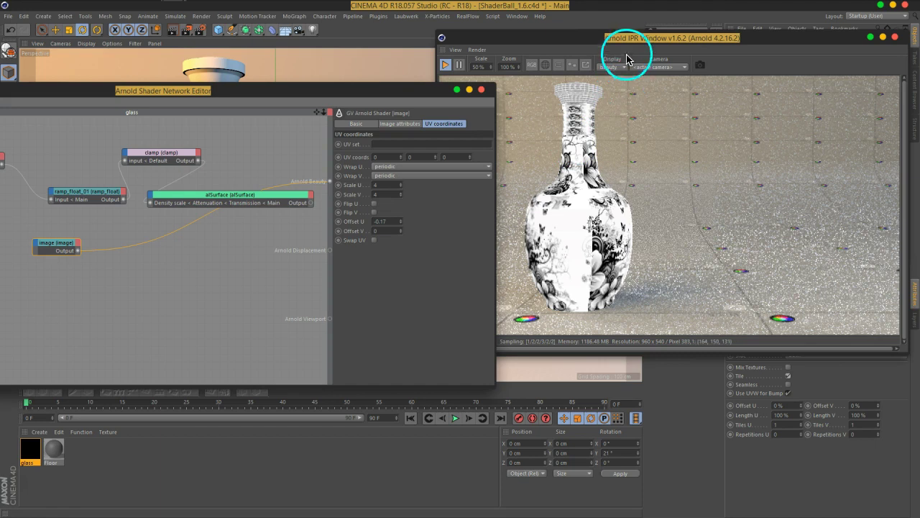
# Step: Try the mirror mode for the image shader's Wrap U and return it to periodic
pyautogui.click(398, 167)
pyautogui.click(397, 206)
pyautogui.click(400, 176)
pyautogui.click(401, 176)
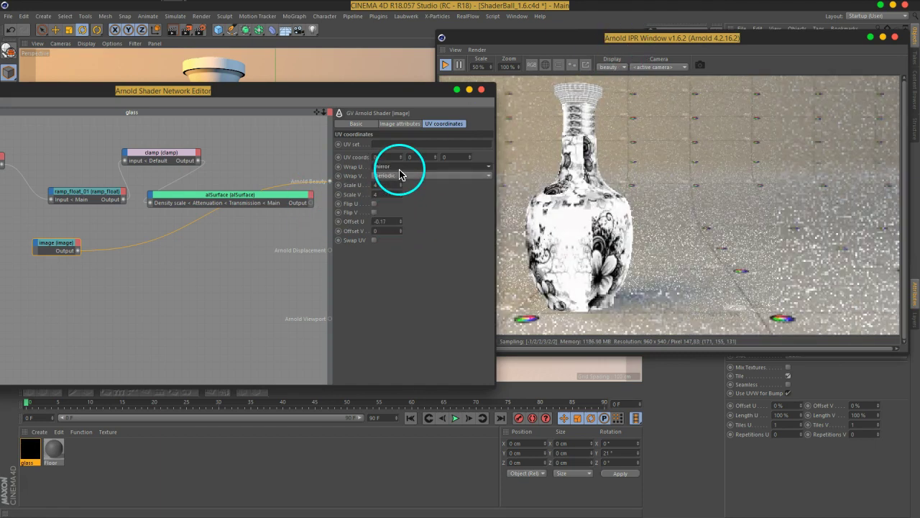
pyautogui.click(401, 176)
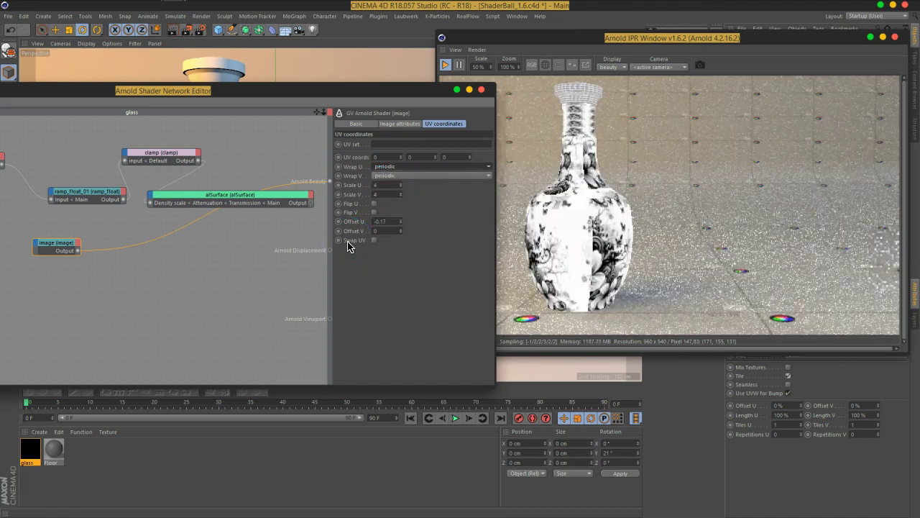
# Step: Find the alTriplanar shader and add it to the glass network below alSurface
pyautogui.moveTo(212, 91); pyautogui.dragTo(423, 103)
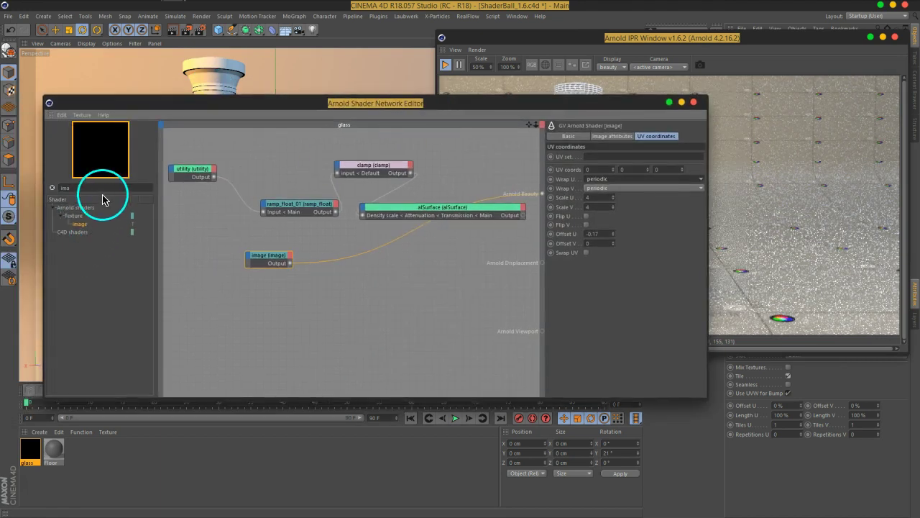
pyautogui.write('altr')
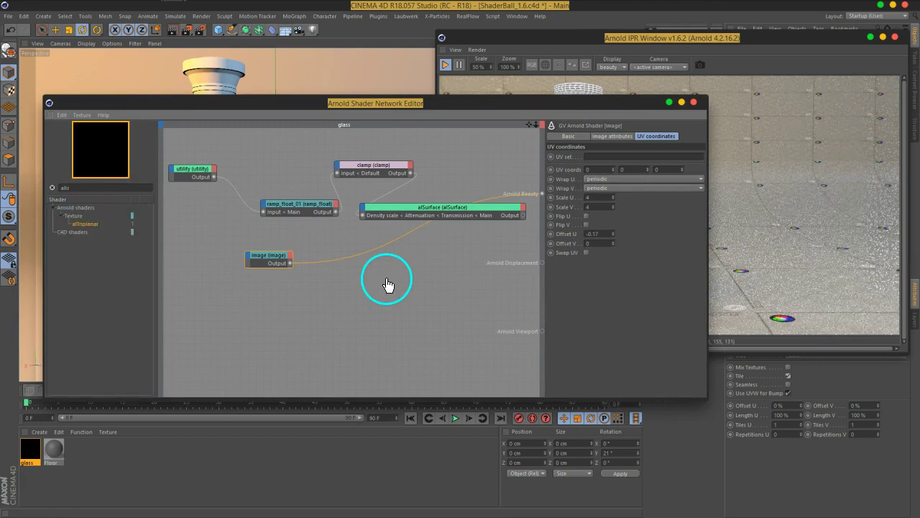
pyautogui.moveTo(386, 280); pyautogui.dragTo(387, 280)
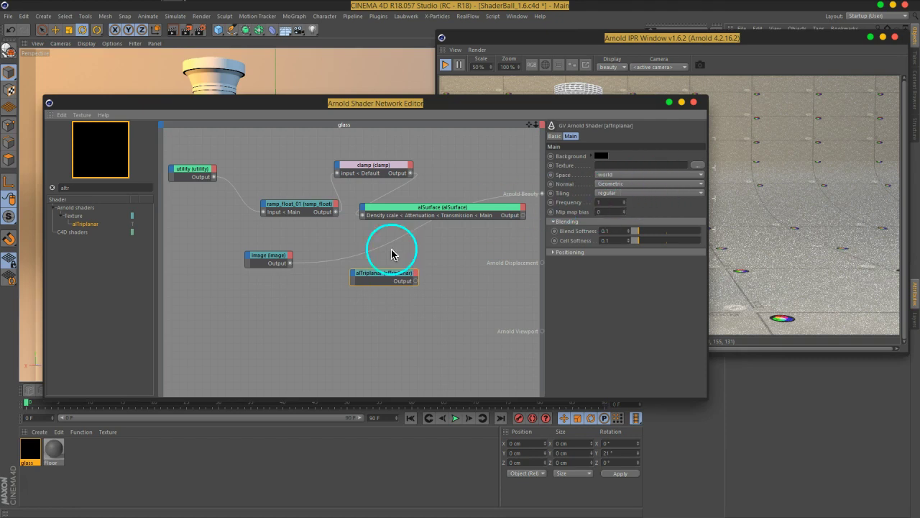
# Step: Copy Floral2.jpg from the image shader into alTriplanar's Texture and connect alTriplanar to Arnold Beauty in place of the image shader
pyautogui.click(273, 260)
pyautogui.click(610, 137)
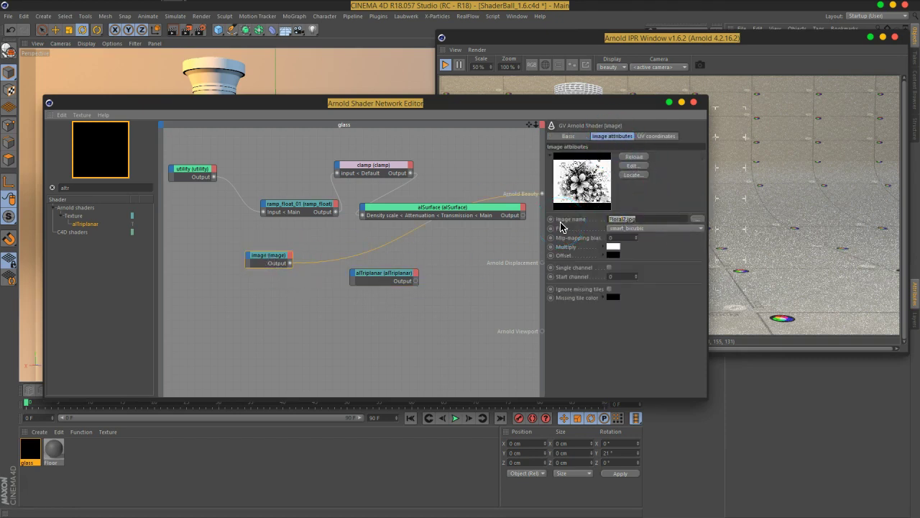
pyautogui.click(381, 280)
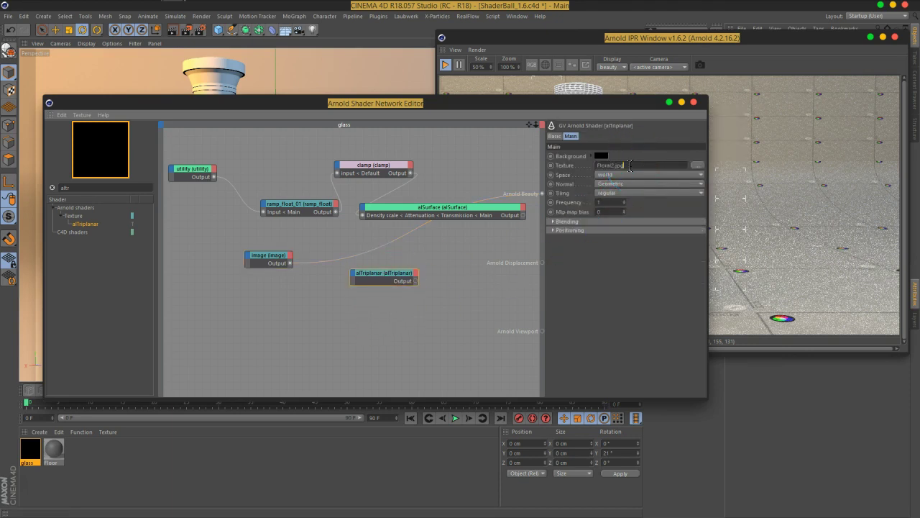
pyautogui.moveTo(616, 103); pyautogui.dragTo(364, 85)
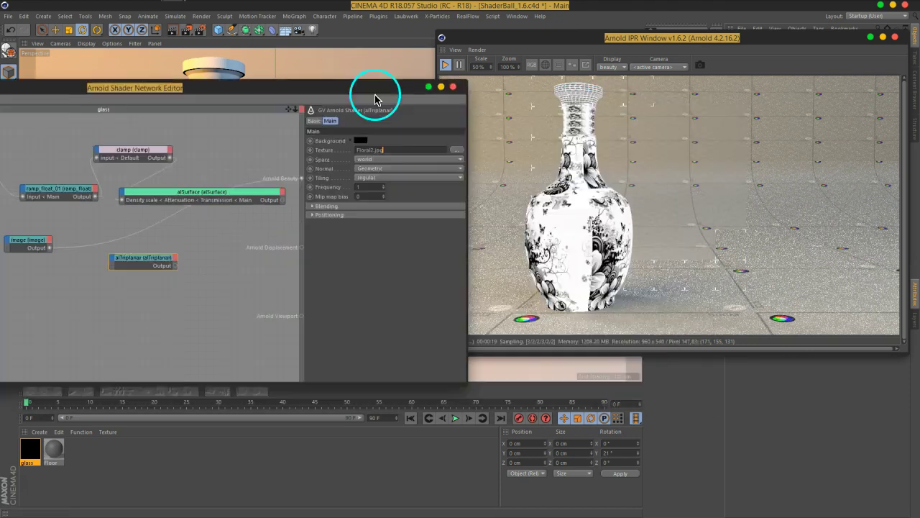
pyautogui.click(197, 187)
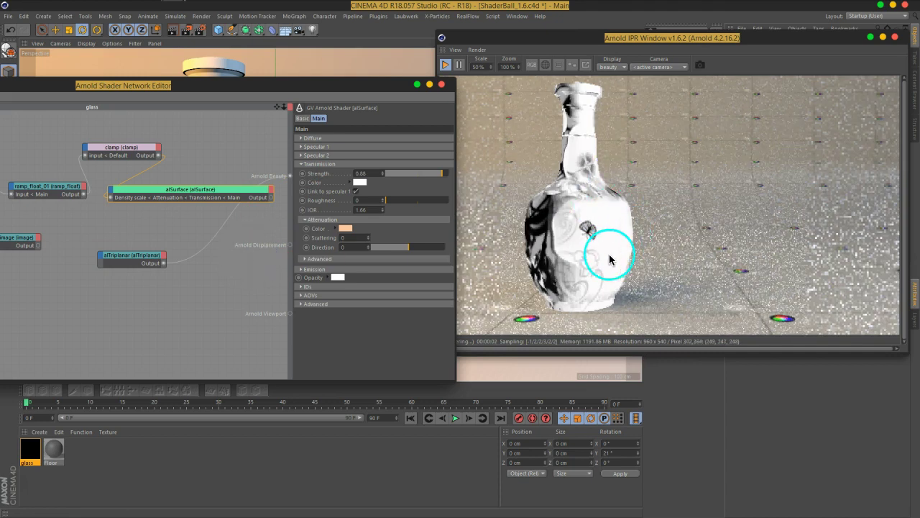
# Step: Test lower Frequency values on the alTriplanar shader and set it to 3
pyautogui.click(119, 257)
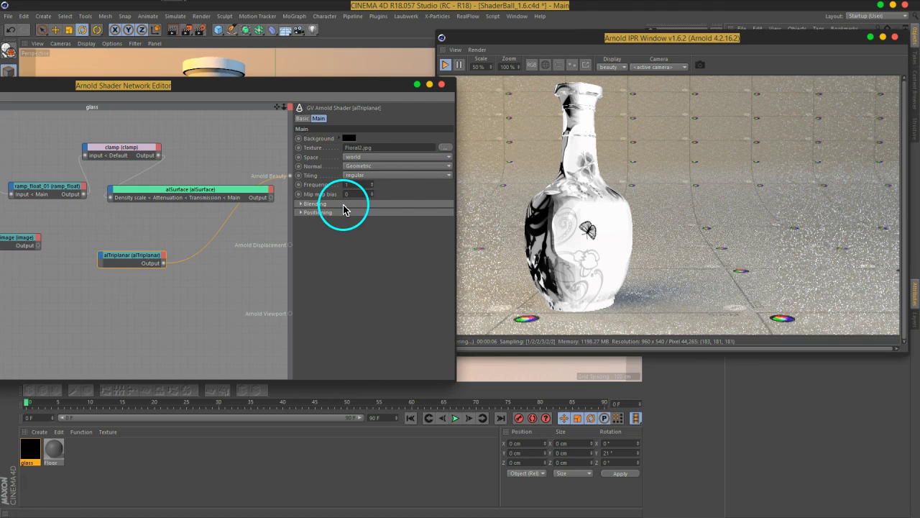
pyautogui.moveTo(372, 186); pyautogui.dragTo(371, 186)
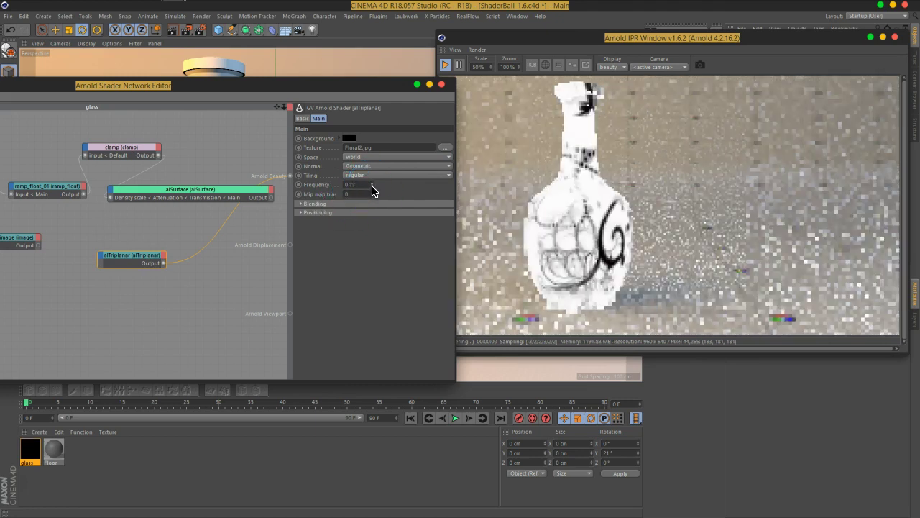
pyautogui.click(330, 184)
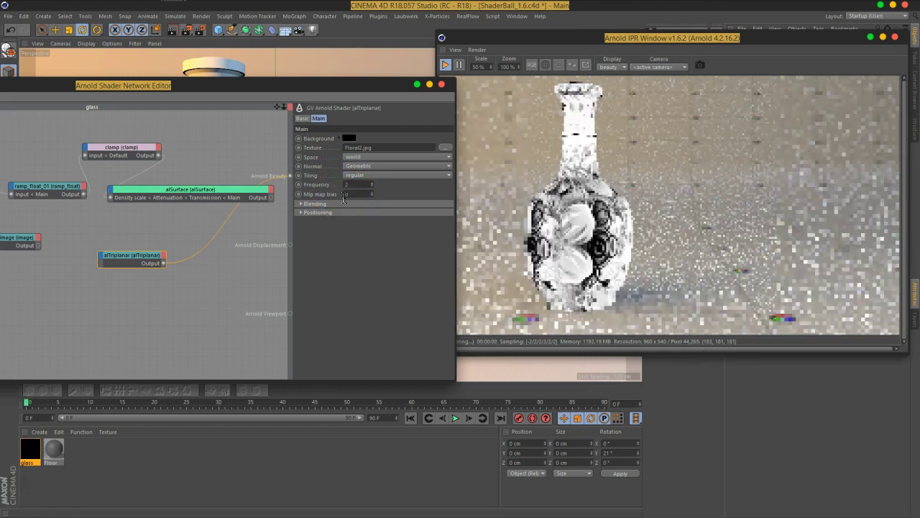
pyautogui.click(353, 185)
pyautogui.write('3')
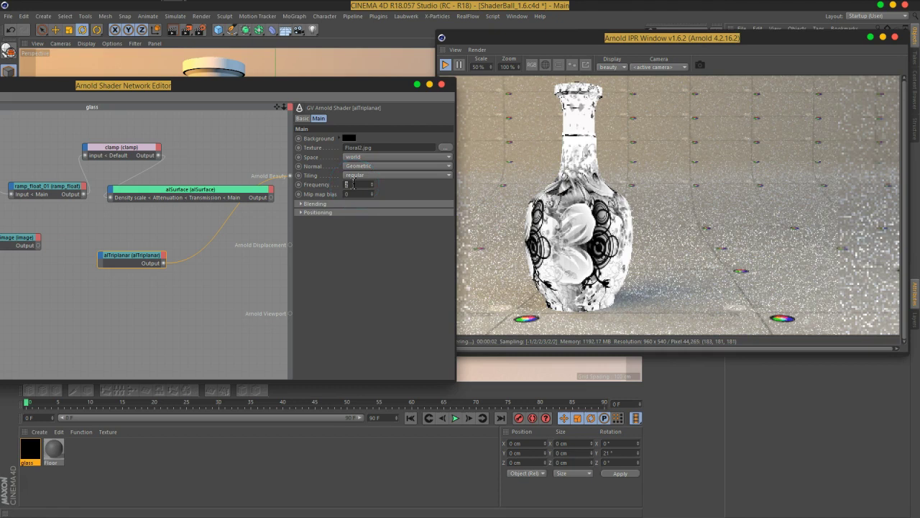
pyautogui.press('Return')
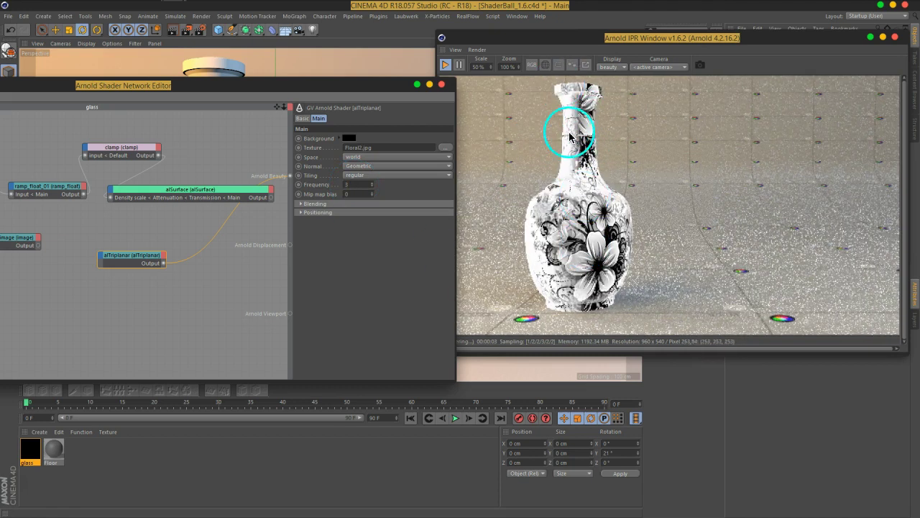
# Step: Set alTriplanar's Blend Softness to 0.3 in its blending settings
pyautogui.click(354, 205)
pyautogui.click(369, 213)
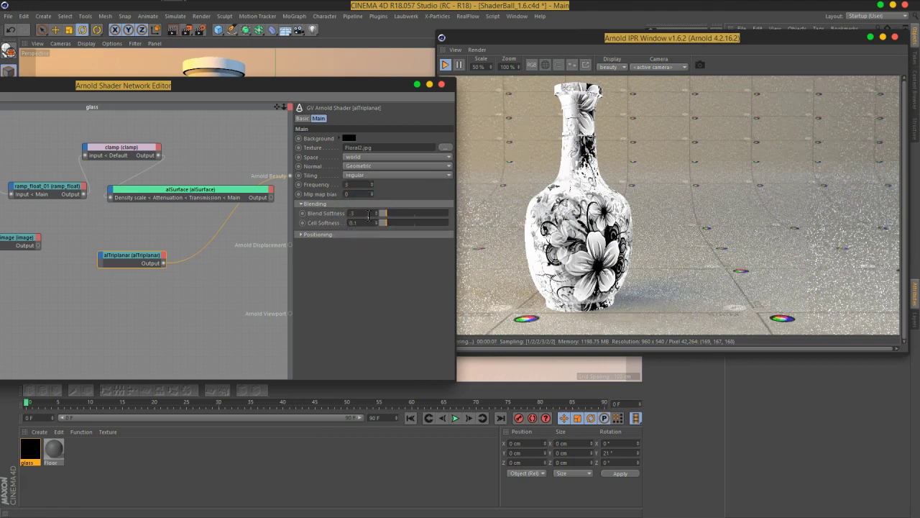
pyautogui.write('3')
pyautogui.press('Return')
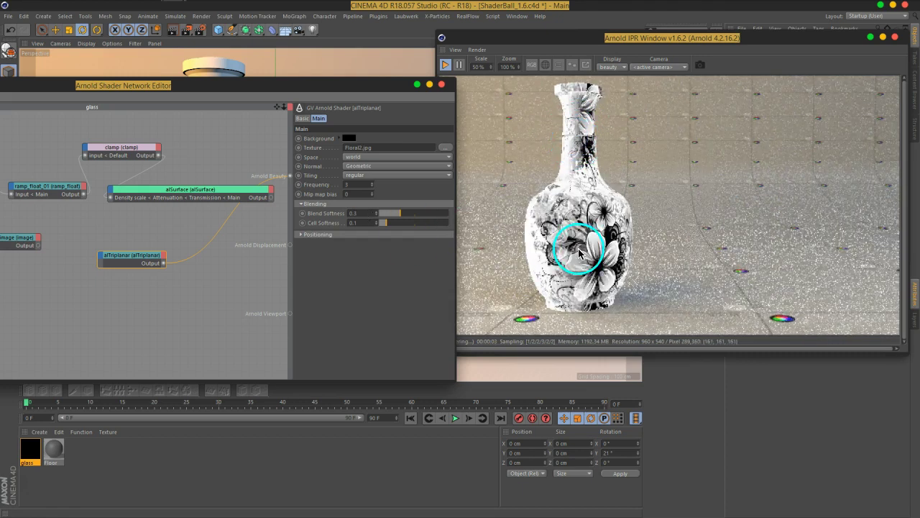
# Step: Delete the unused image shader from the glass network
pyautogui.click(225, 161)
pyautogui.moveTo(284, 107); pyautogui.dragTo(307, 180)
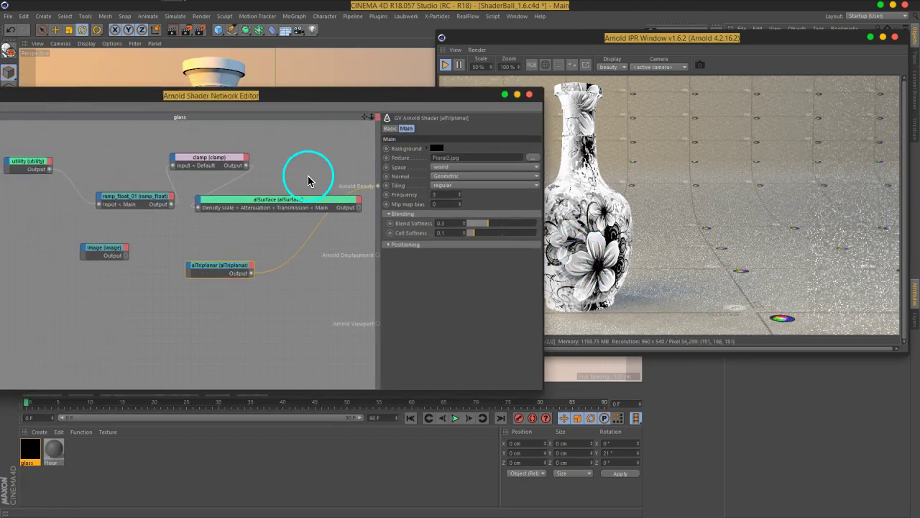
pyautogui.press('Delete')
pyautogui.click(312, 175)
pyautogui.click(321, 96)
pyautogui.moveTo(321, 99); pyautogui.dragTo(474, 93)
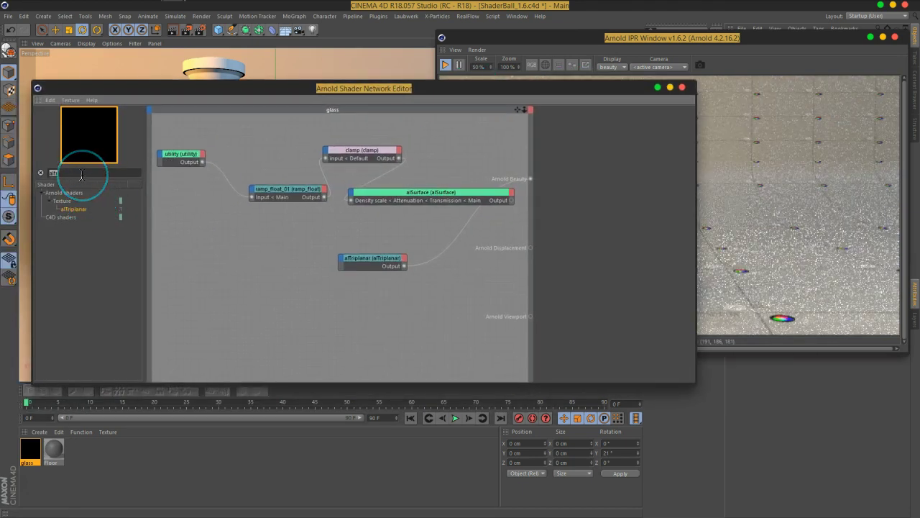
# Step: Add a ramp_float shader from the shader library and insert it after alTriplanar in the glass network
pyautogui.press('BackSpace')
pyautogui.write('ramp')
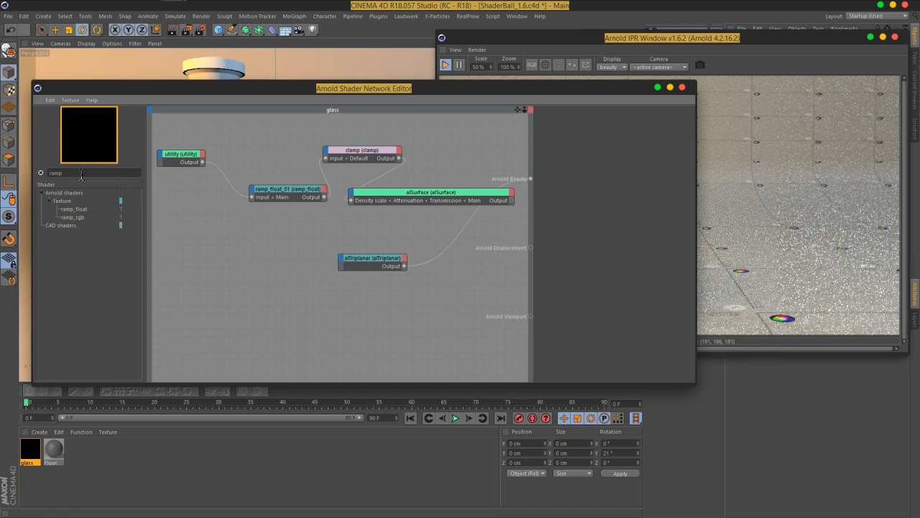
pyautogui.moveTo(78, 210); pyautogui.dragTo(386, 259)
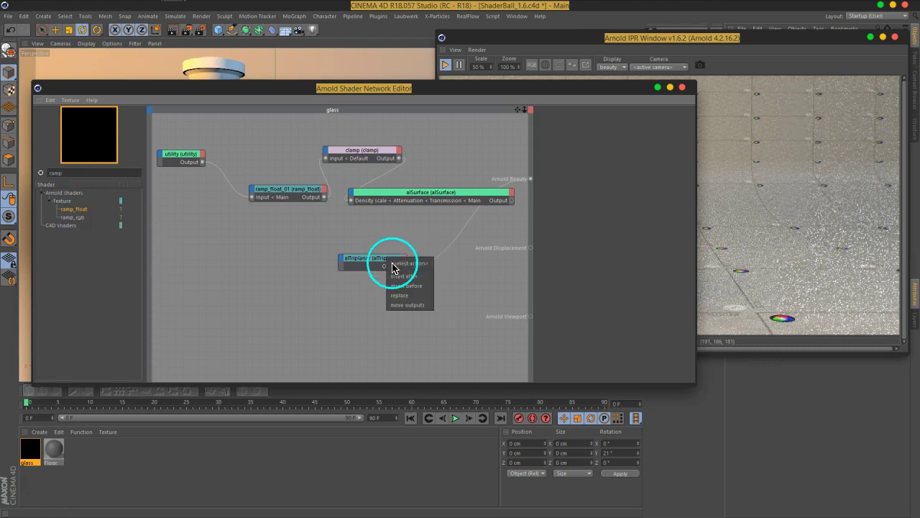
pyautogui.click(409, 274)
# Step: Increase the contrast of the new ramp_float's curve by moving its black point to X 0.16 and its white point to X 0.67
pyautogui.click(388, 257)
pyautogui.moveTo(508, 93); pyautogui.dragTo(277, 88)
pyautogui.click(442, 175)
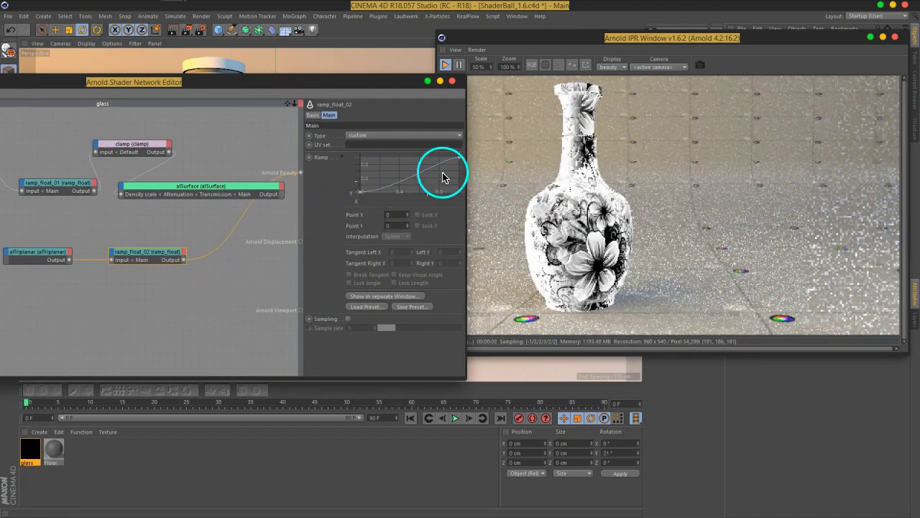
pyautogui.moveTo(360, 195); pyautogui.dragTo(376, 202)
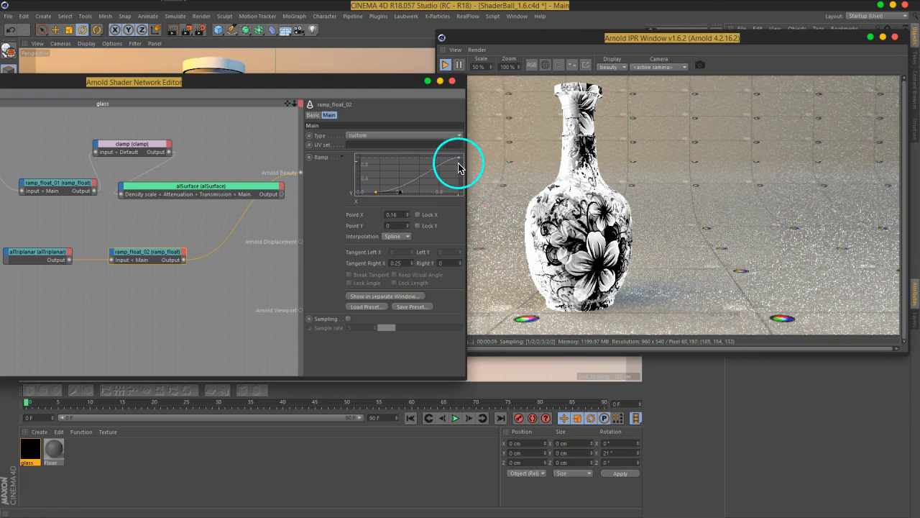
pyautogui.moveTo(458, 159); pyautogui.dragTo(427, 160)
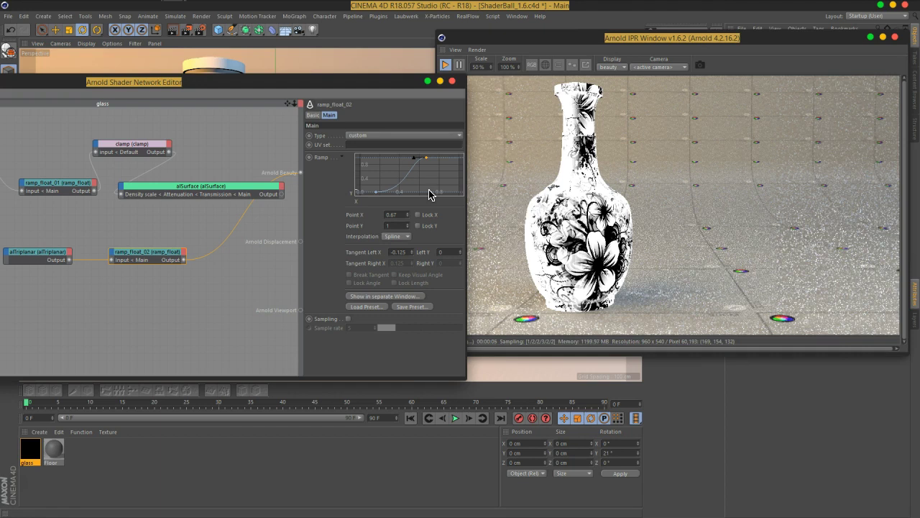
# Step: Connect the output of the ramp fed by alTriplanar to alSurface's Specular 1 Roughness
pyautogui.moveTo(286, 87); pyautogui.dragTo(380, 90)
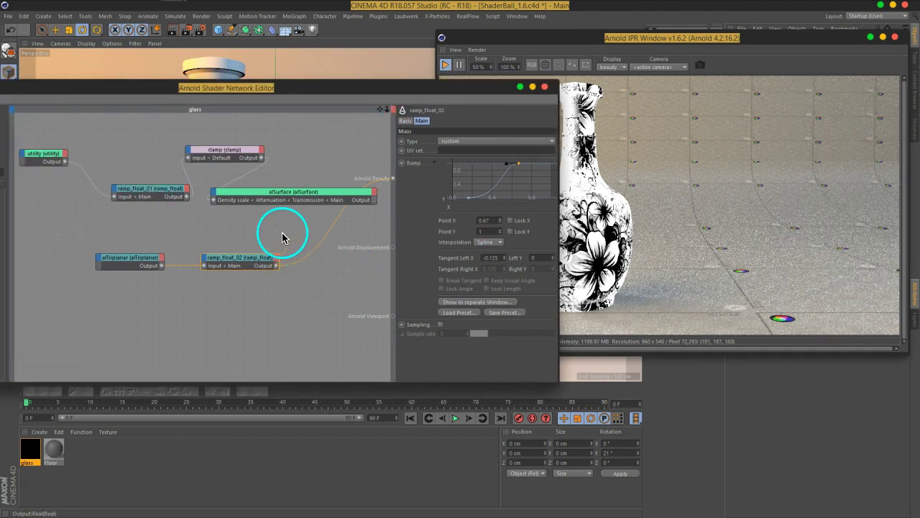
pyautogui.moveTo(214, 196); pyautogui.dragTo(216, 196)
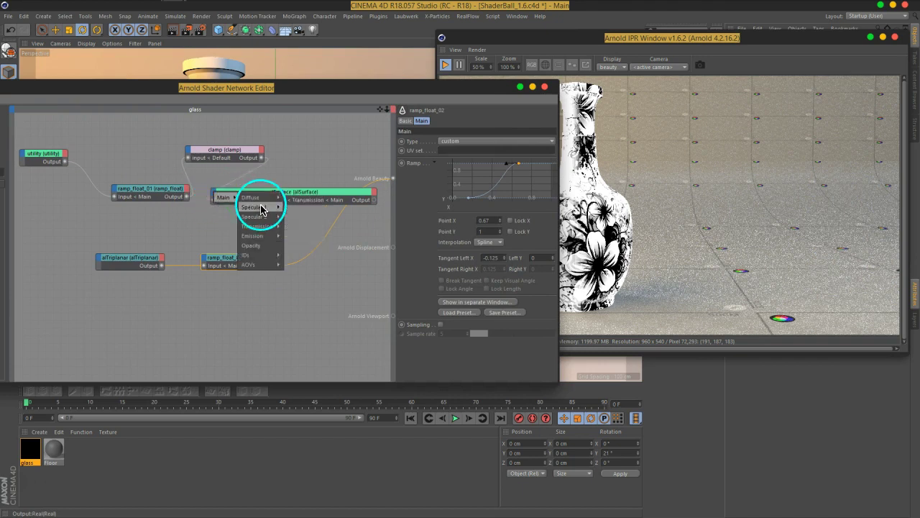
pyautogui.moveTo(254, 206)
pyautogui.click(303, 227)
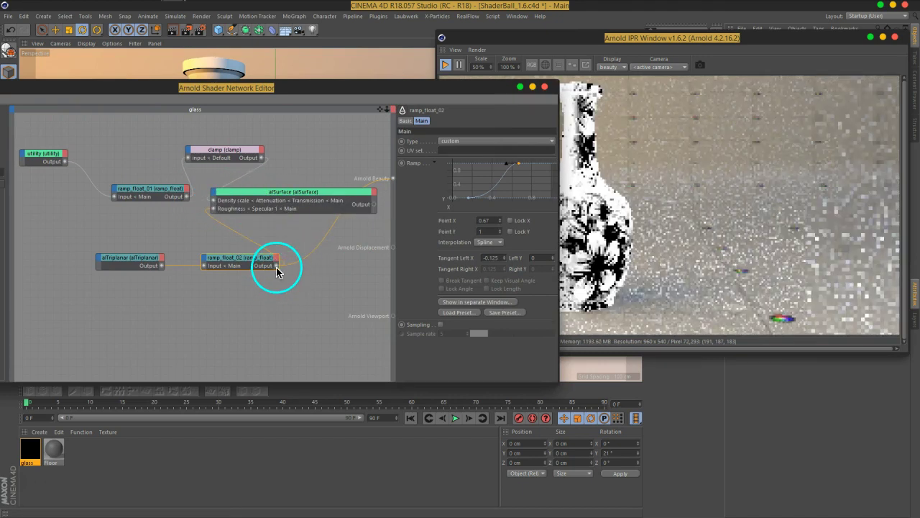
# Step: Connect the same ramp to alSurface's Transmission Roughness and route alSurface back into Arnold Beauty
pyautogui.click(216, 201)
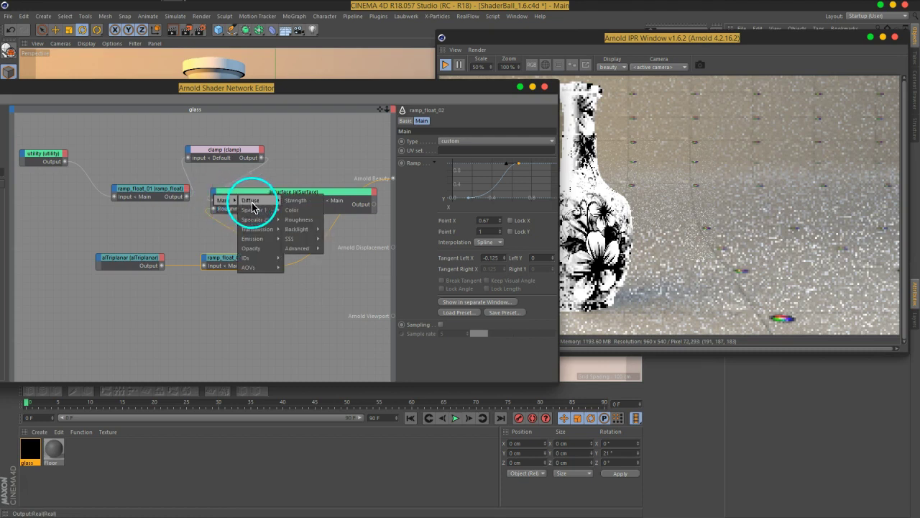
pyautogui.moveTo(259, 230)
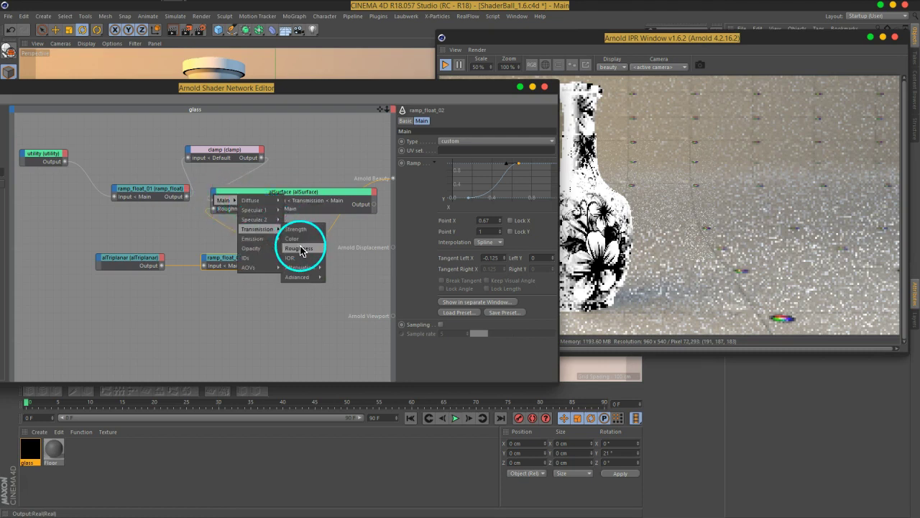
pyautogui.click(299, 248)
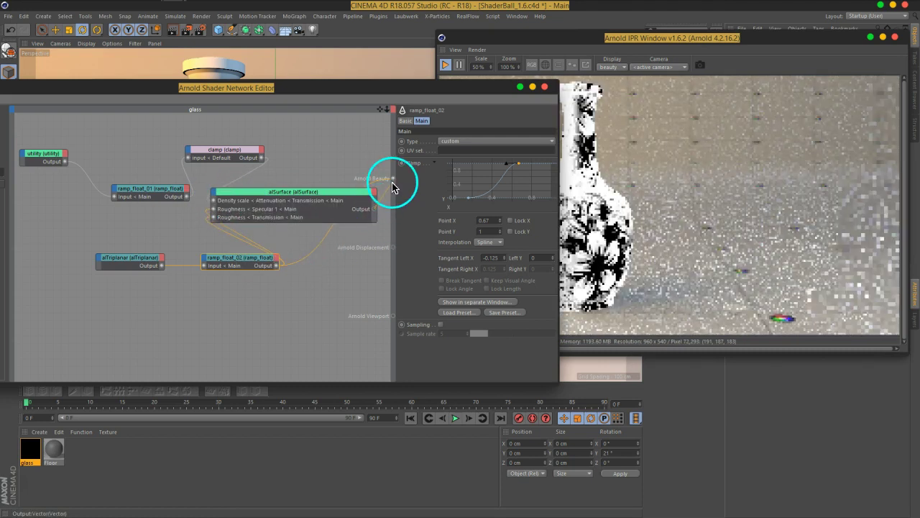
pyautogui.moveTo(437, 88); pyautogui.dragTo(315, 53)
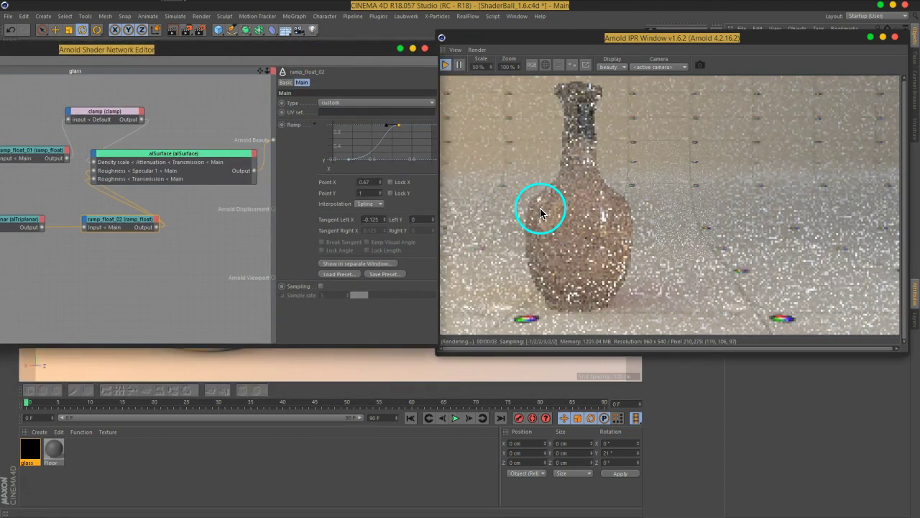